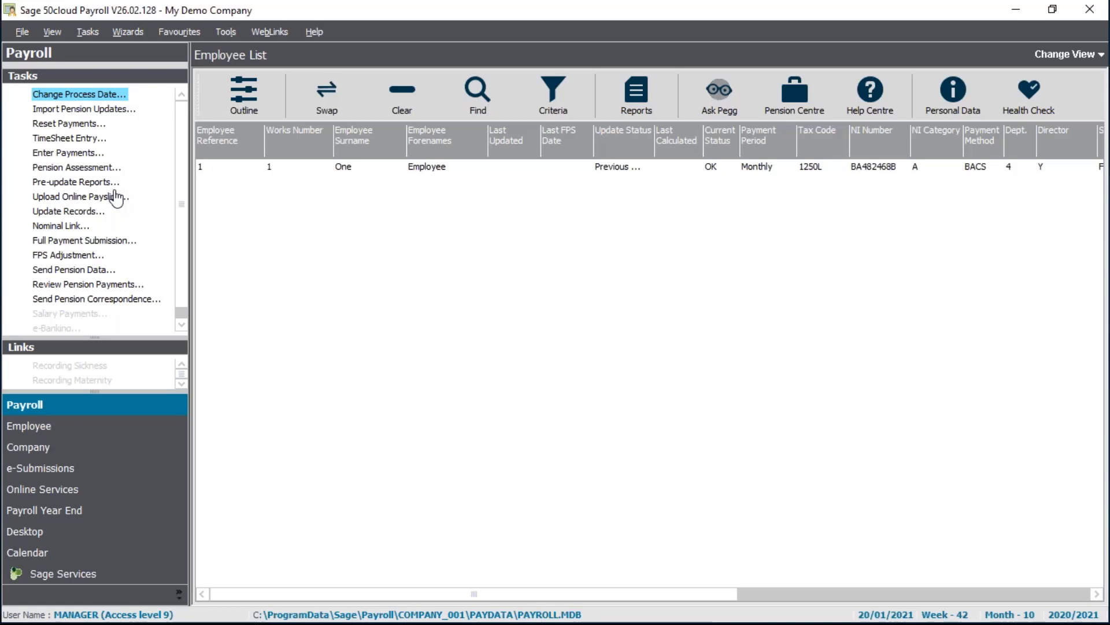
Step: Look through the task lists of the Employee, Company, e-Submissions and Online Services modules
click(96, 440)
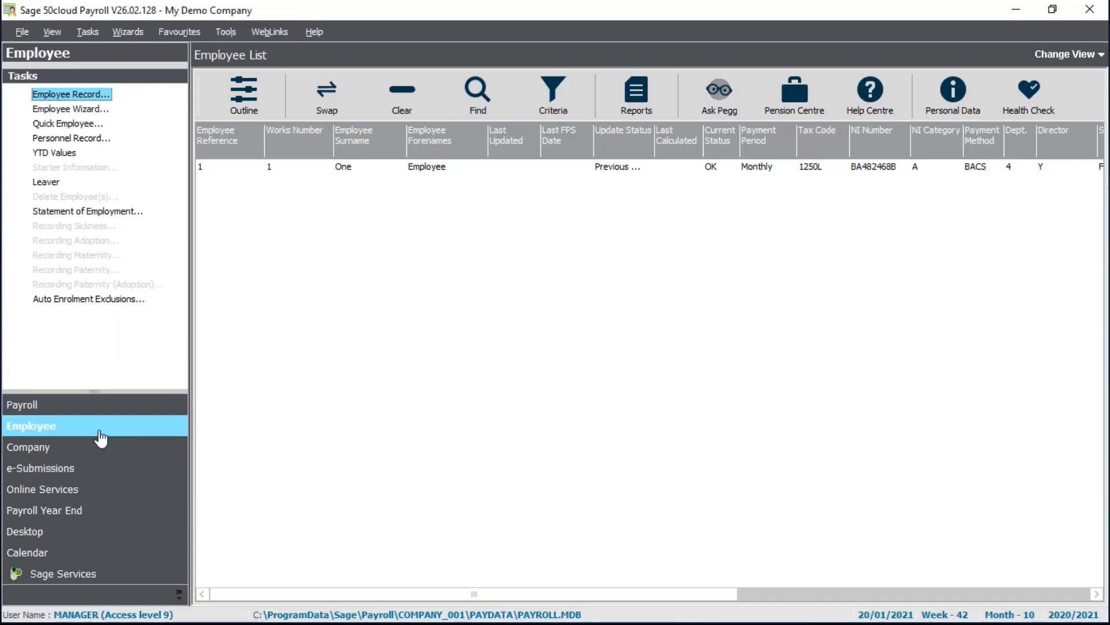
click(95, 459)
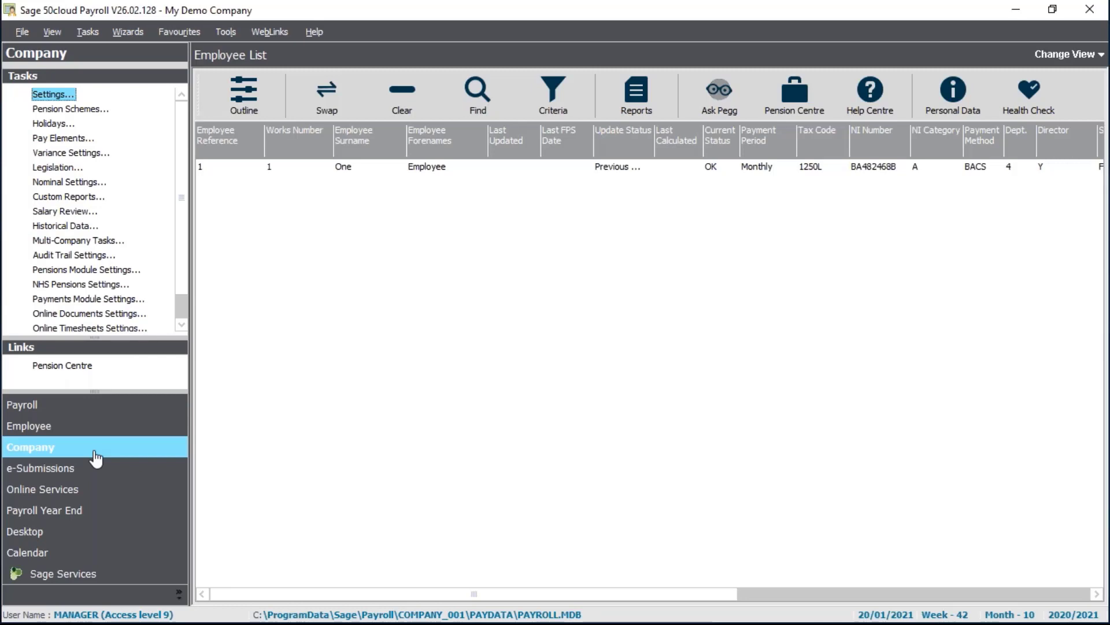
click(83, 470)
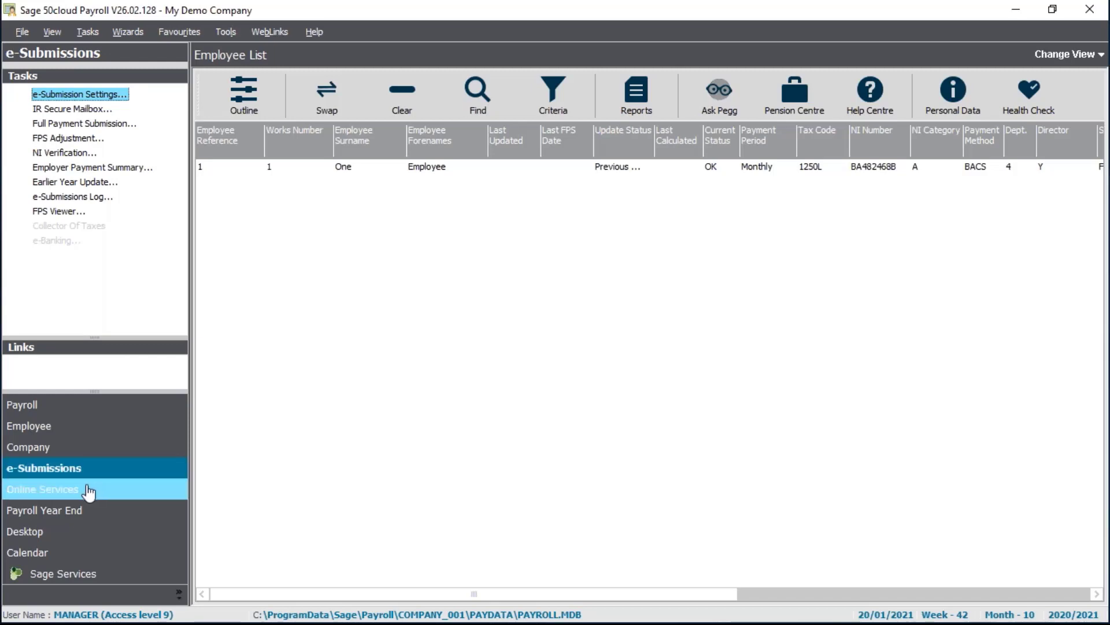
click(89, 490)
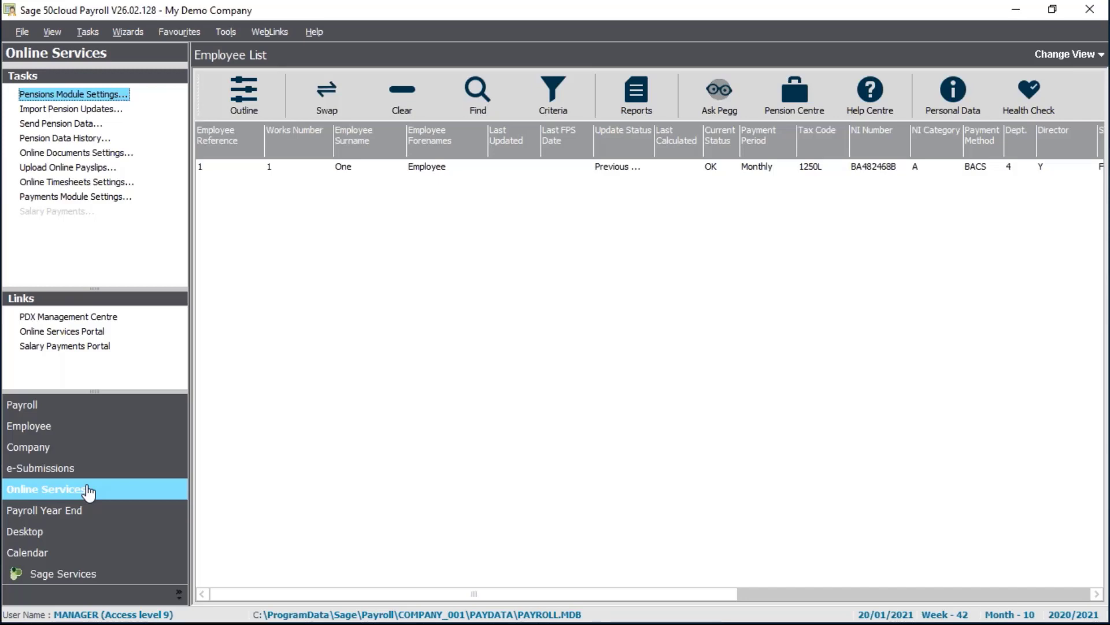
Step: Open the Payroll Year End process, agreeing to clear employee selections and reset the criteria
click(91, 510)
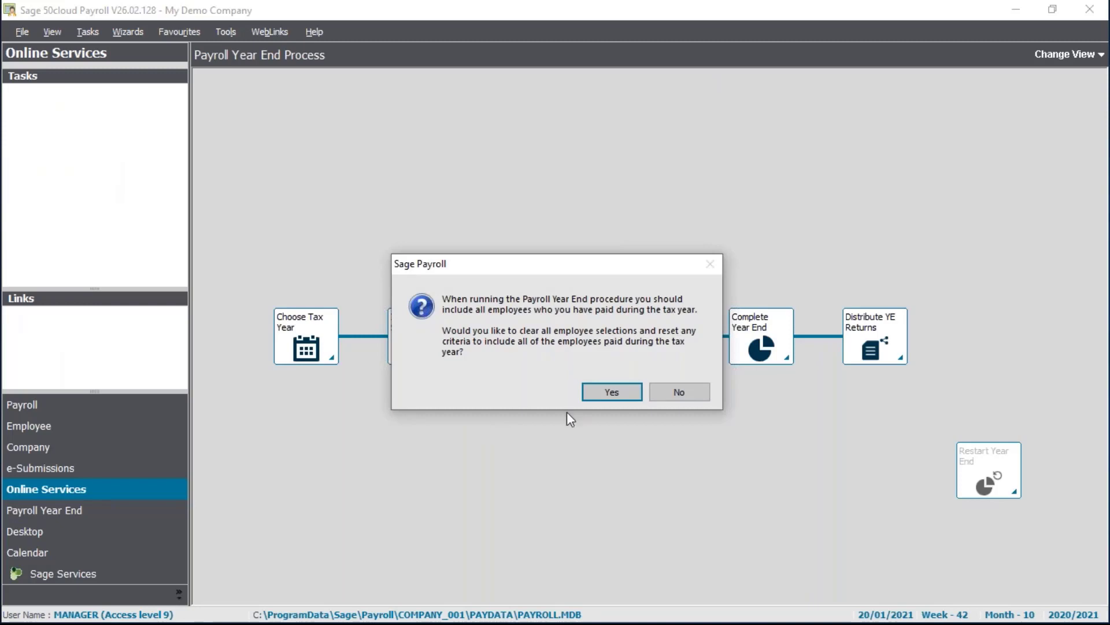
click(616, 388)
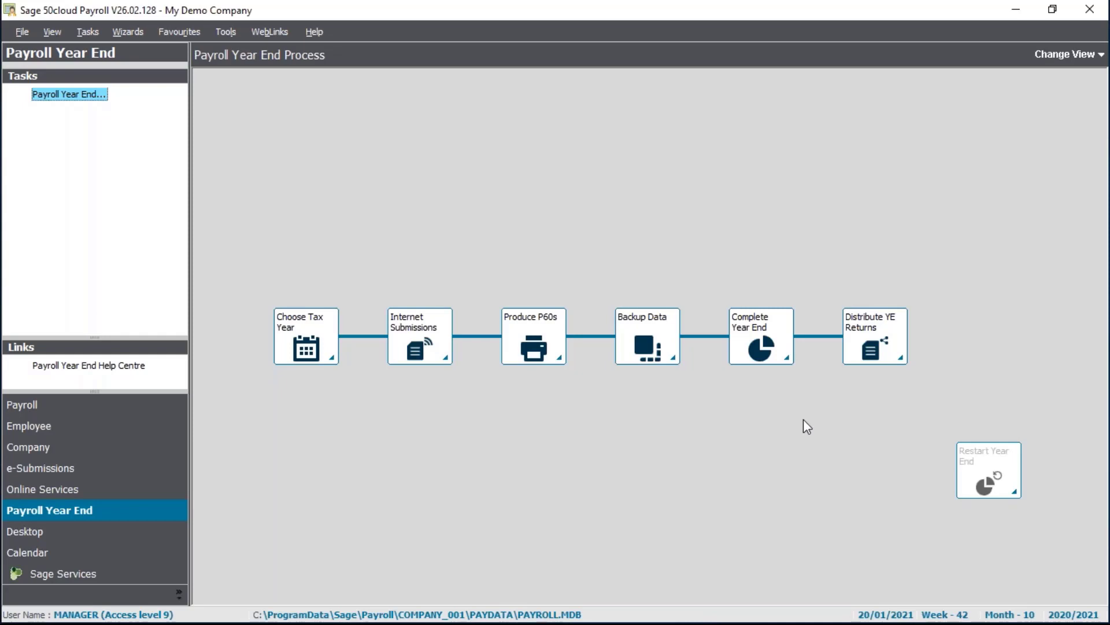
Step: View the backup options in the Desktop module's Options and close them without saving
click(85, 538)
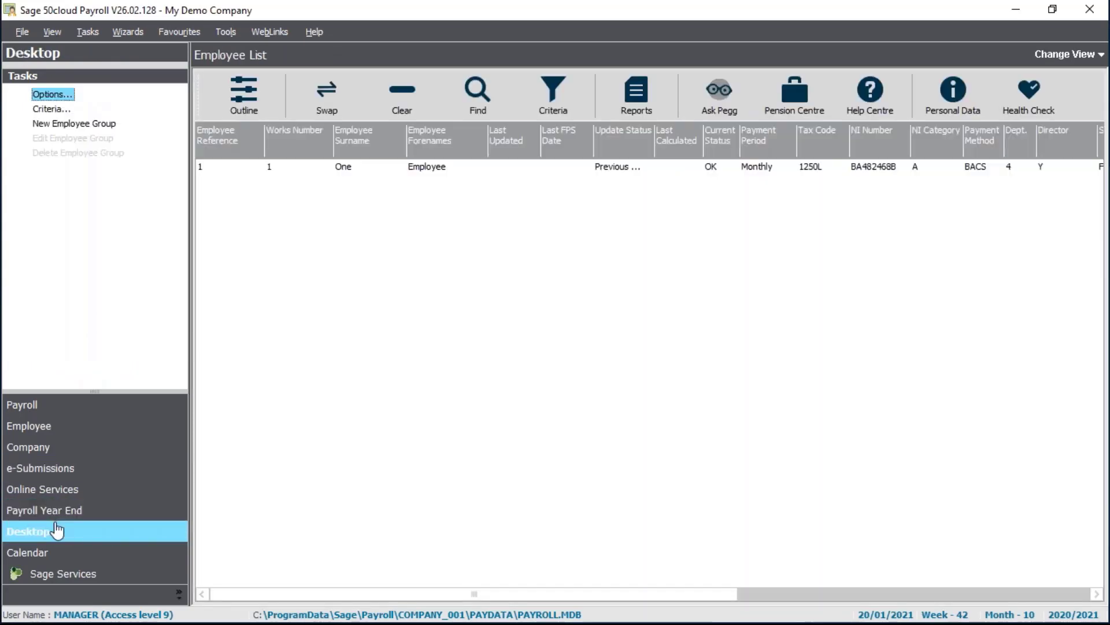
click(41, 95)
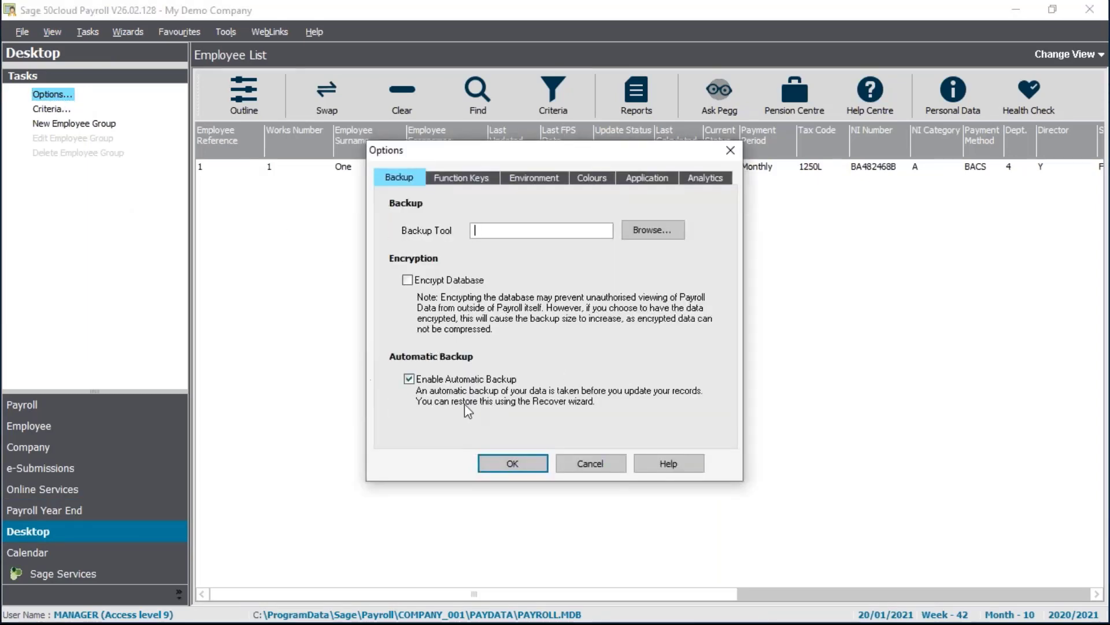
click(601, 466)
Step: View the Calendar module and go back to the employee list in the Payroll module
click(54, 555)
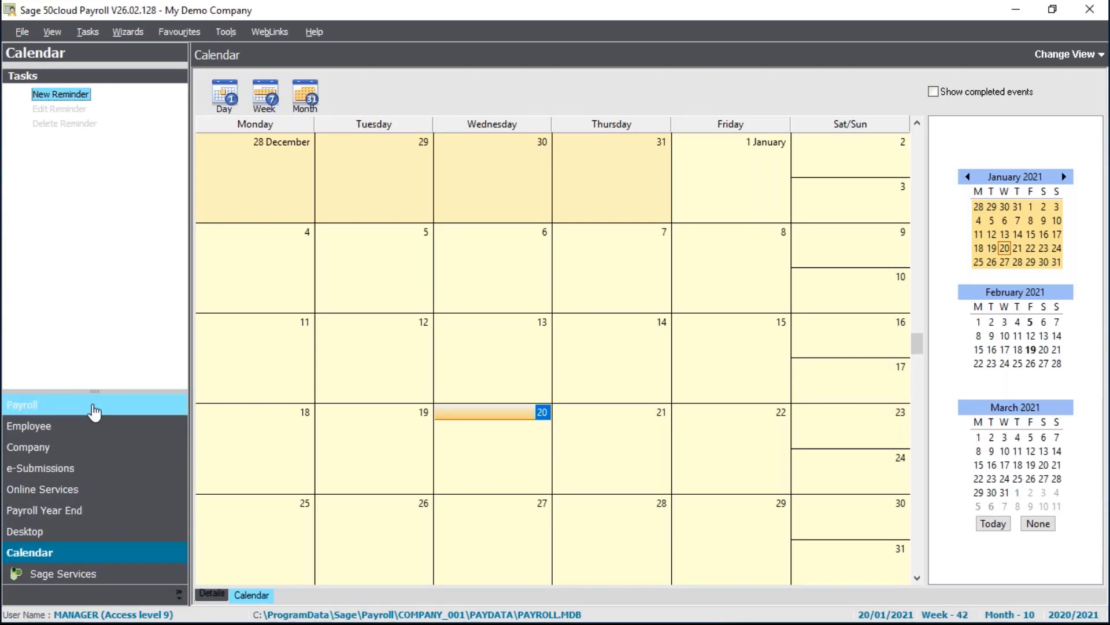
click(92, 431)
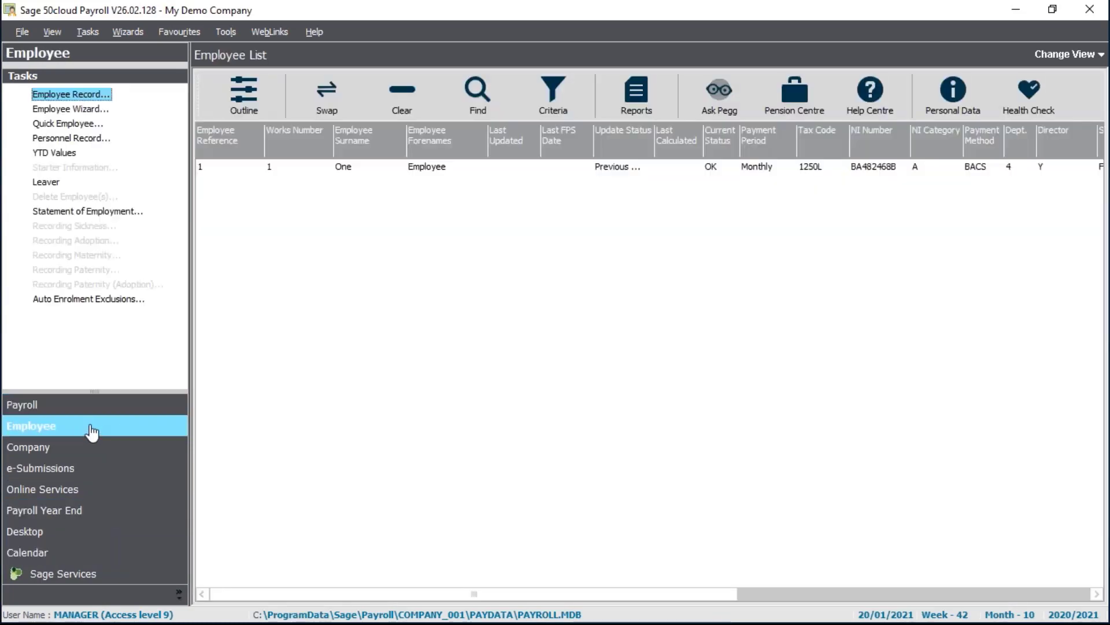
click(92, 422)
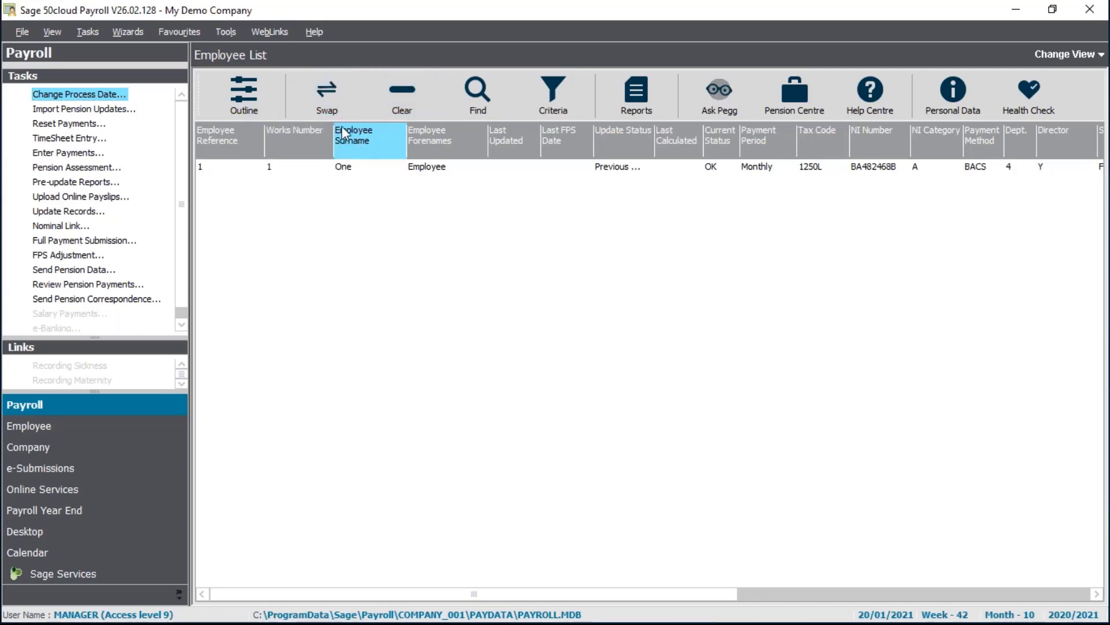
Step: Select the employee in the list and clear the selection, and review the employee list's filter criteria
click(339, 167)
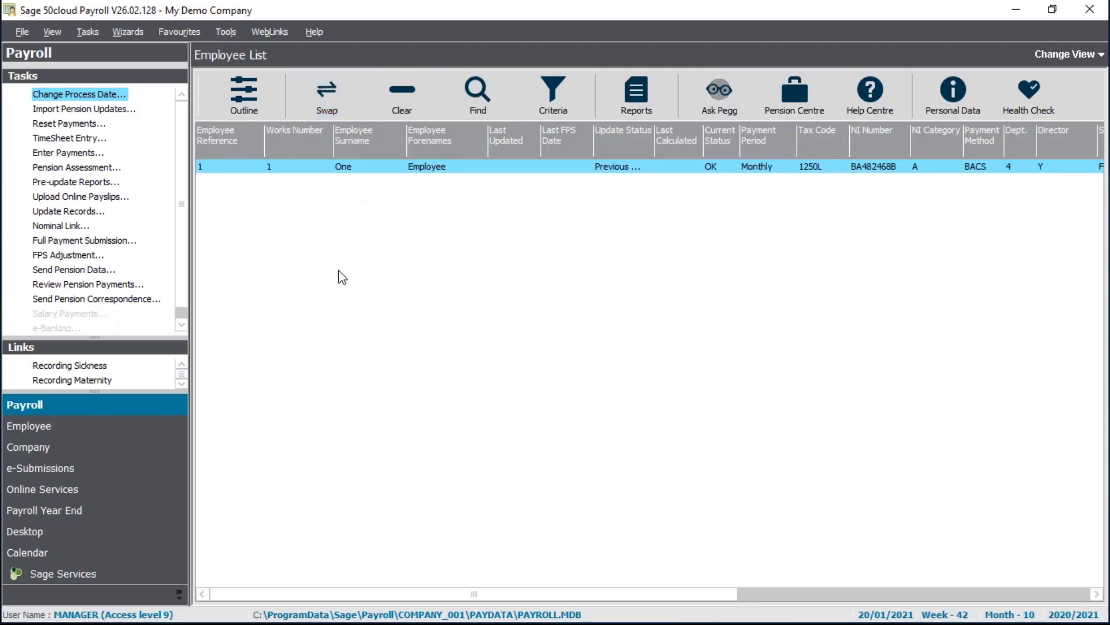
click(406, 103)
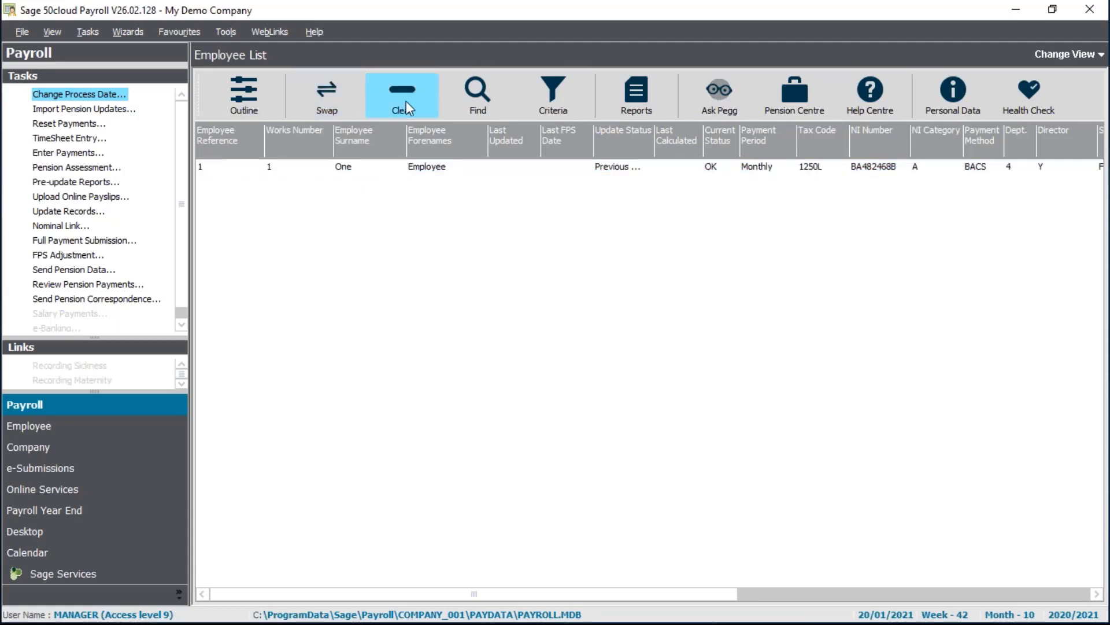
click(536, 100)
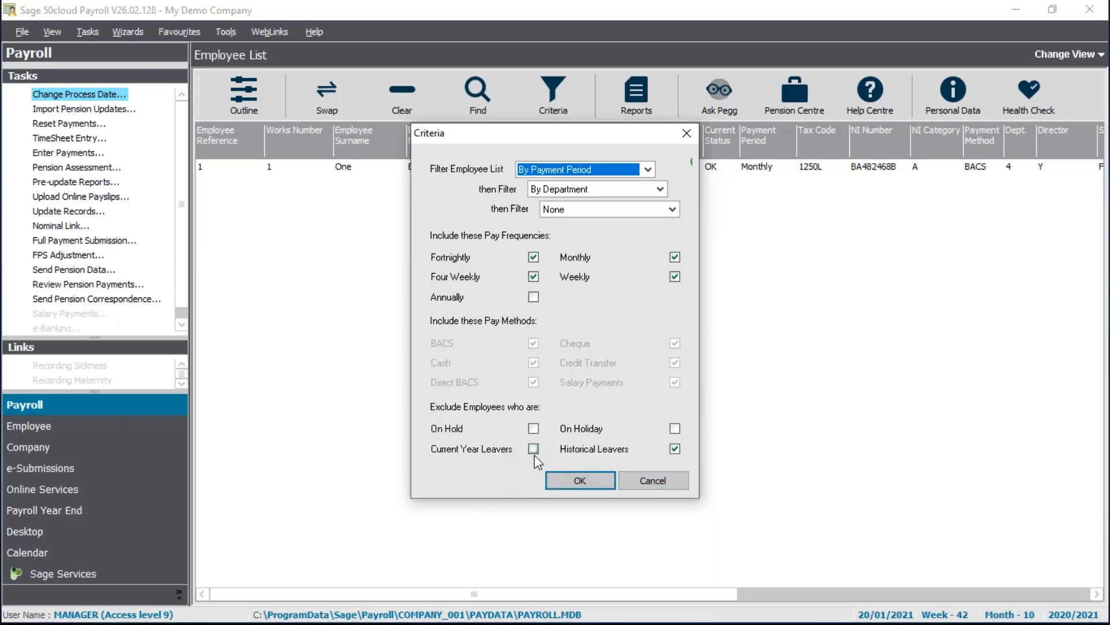
click(599, 485)
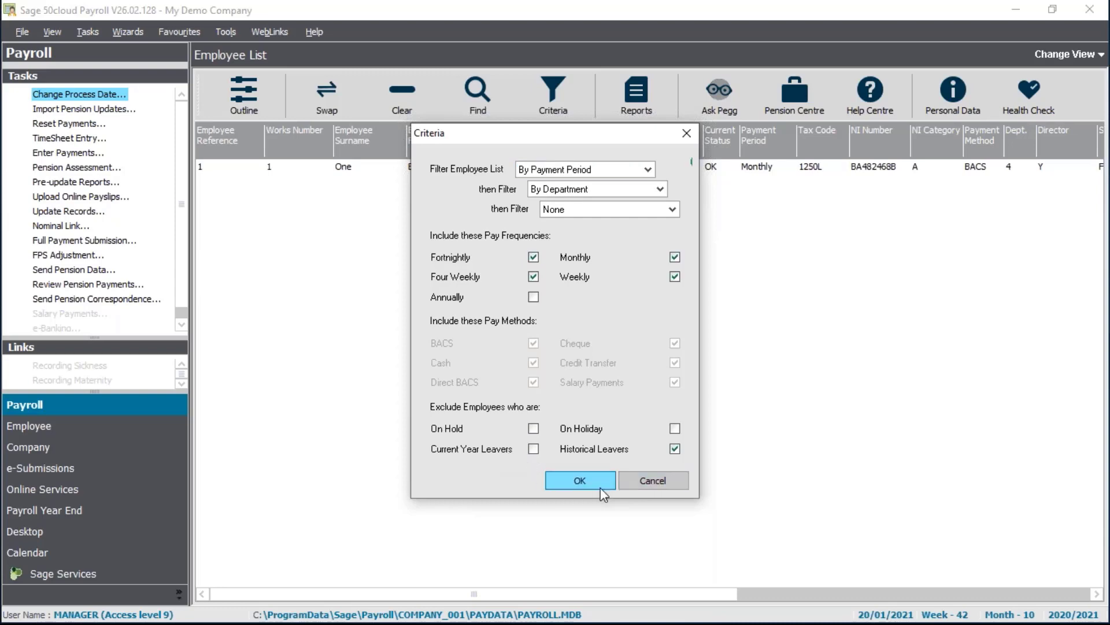
Step: Show the employee list outline and filter the list by the Fortnightly, Monthly and Weekly pay periods
click(201, 79)
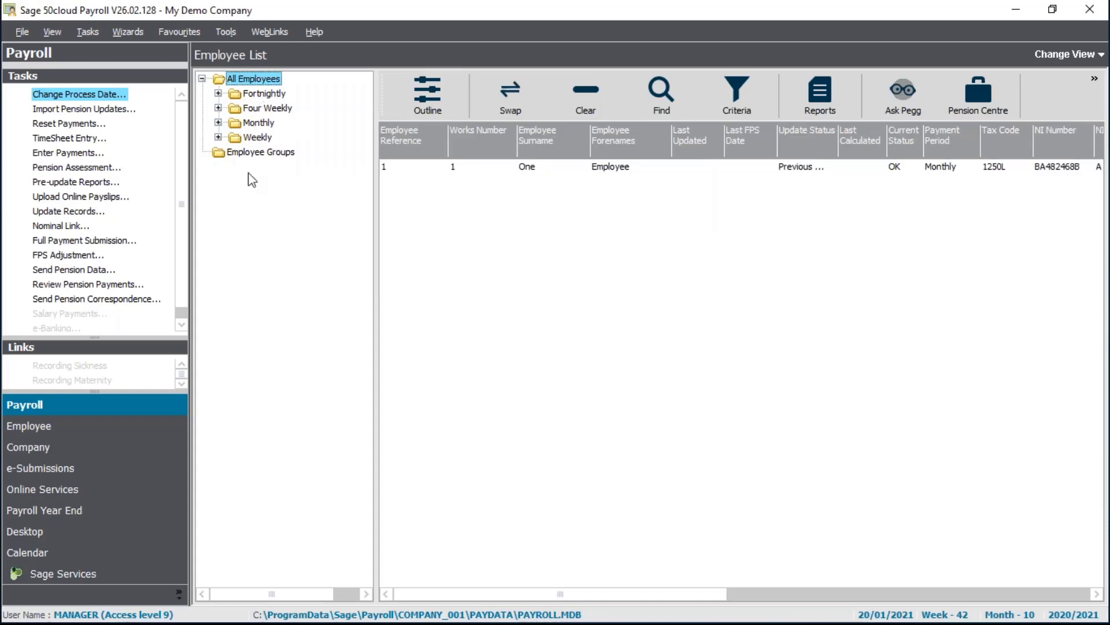
click(419, 89)
click(233, 83)
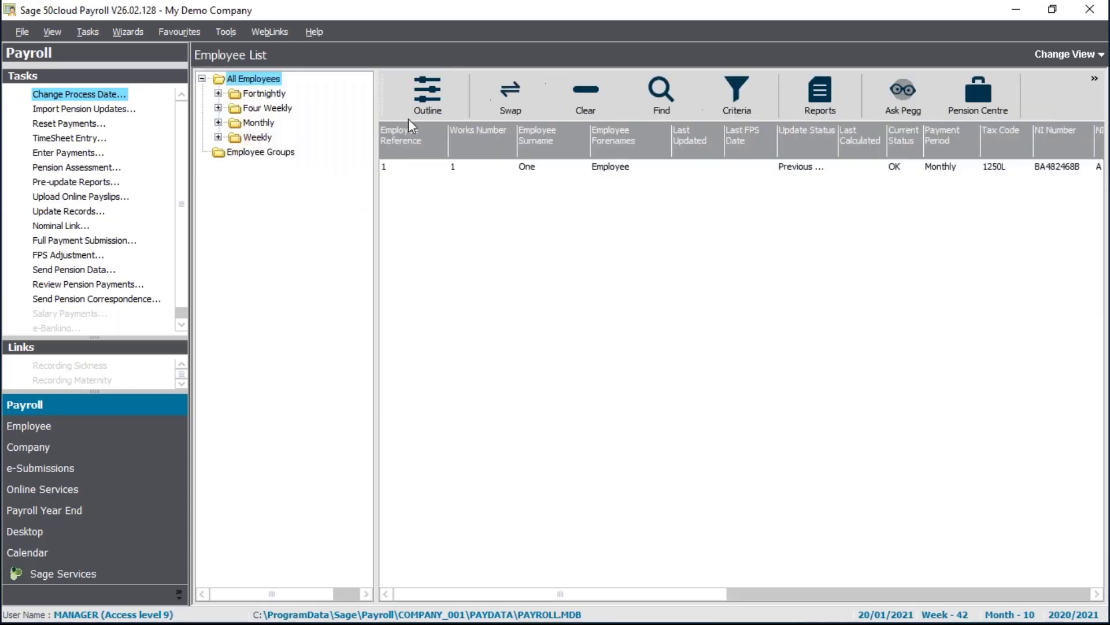
click(450, 98)
click(231, 96)
click(261, 124)
click(258, 138)
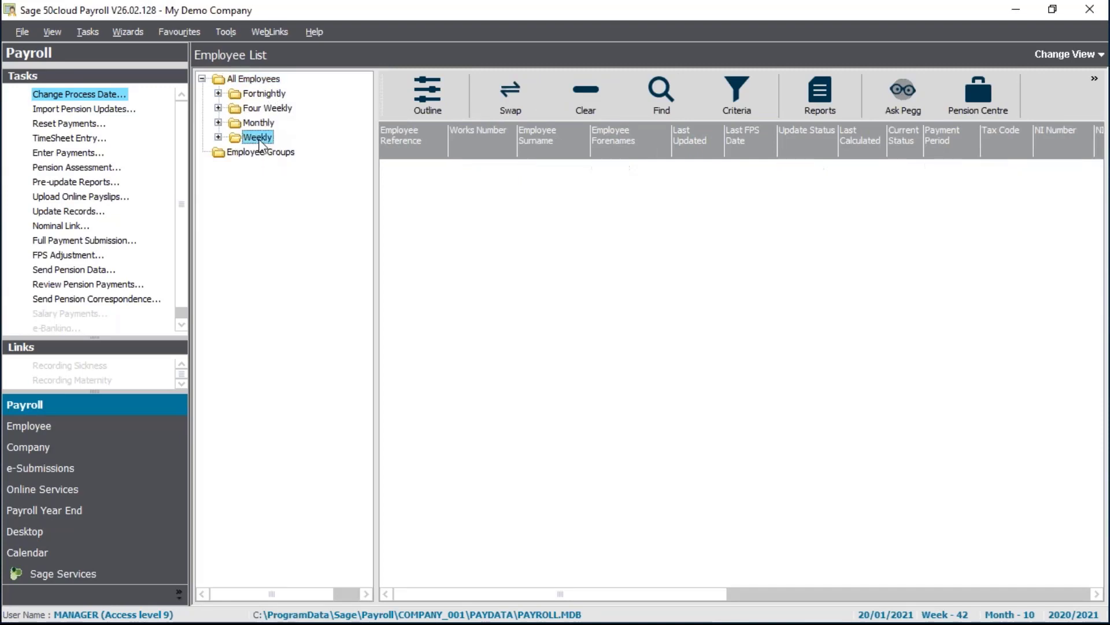
click(266, 125)
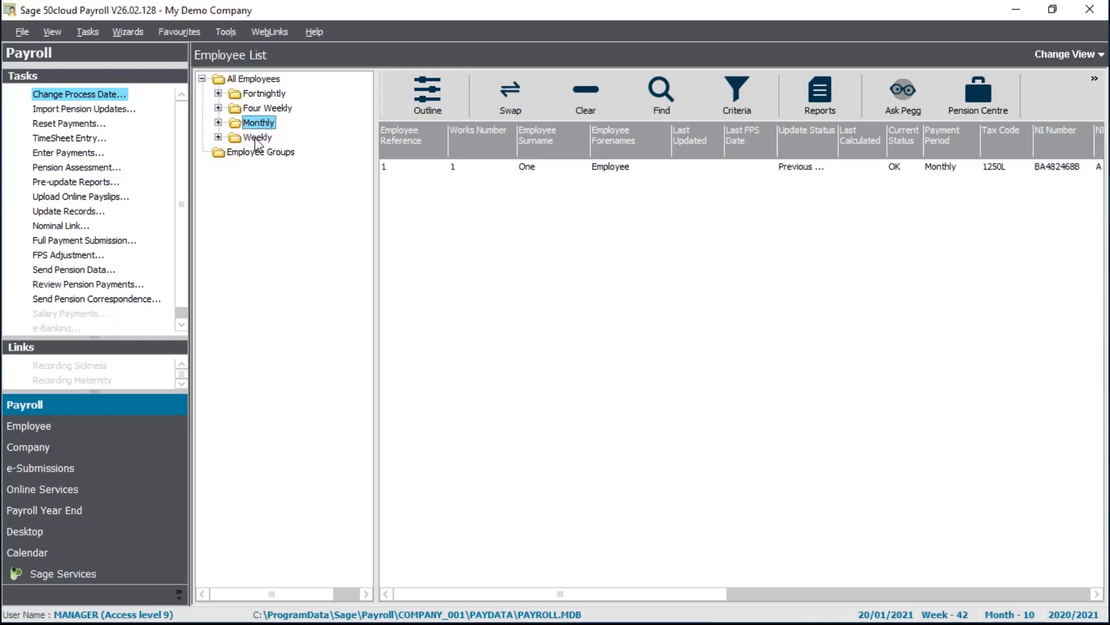
click(258, 139)
click(266, 123)
Step: View the departments under the Monthly group, collapse the tree and hide the outline
click(219, 122)
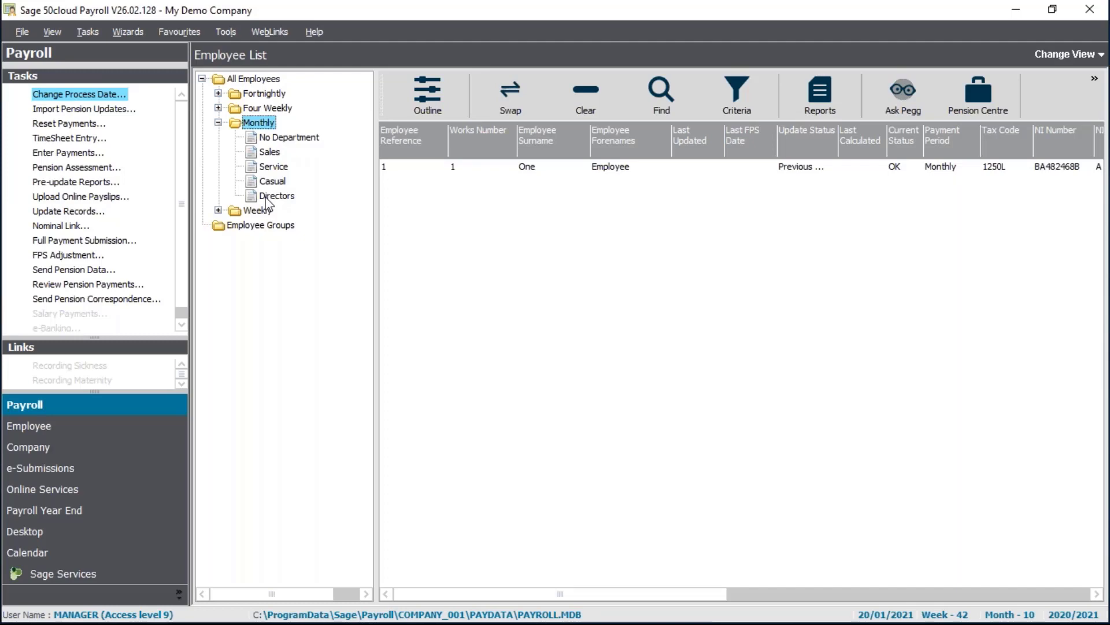
click(218, 123)
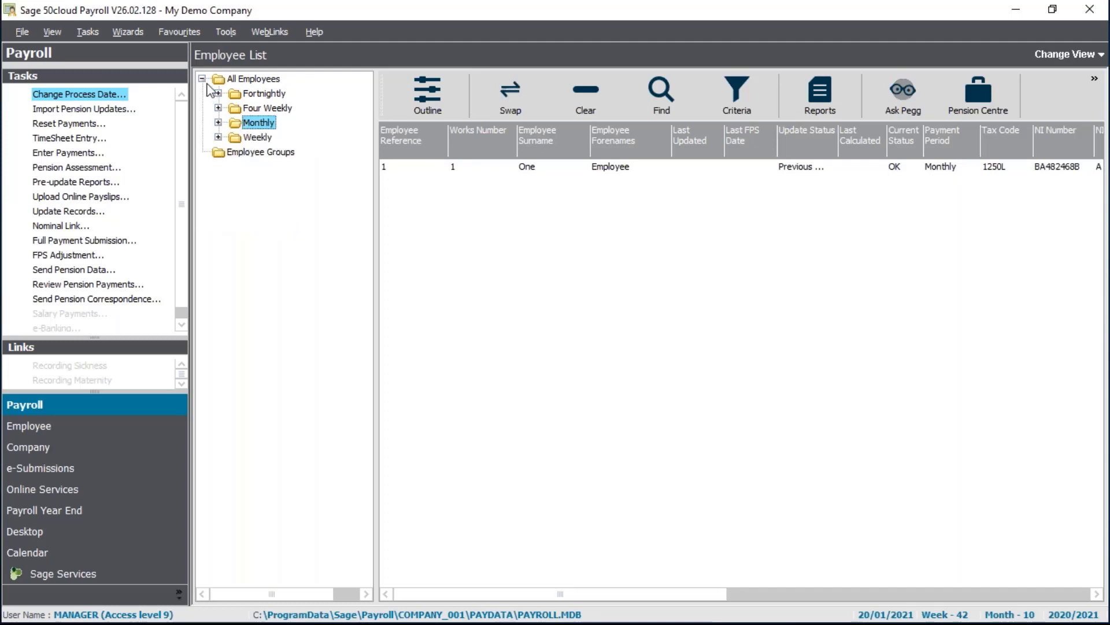
click(202, 79)
click(407, 89)
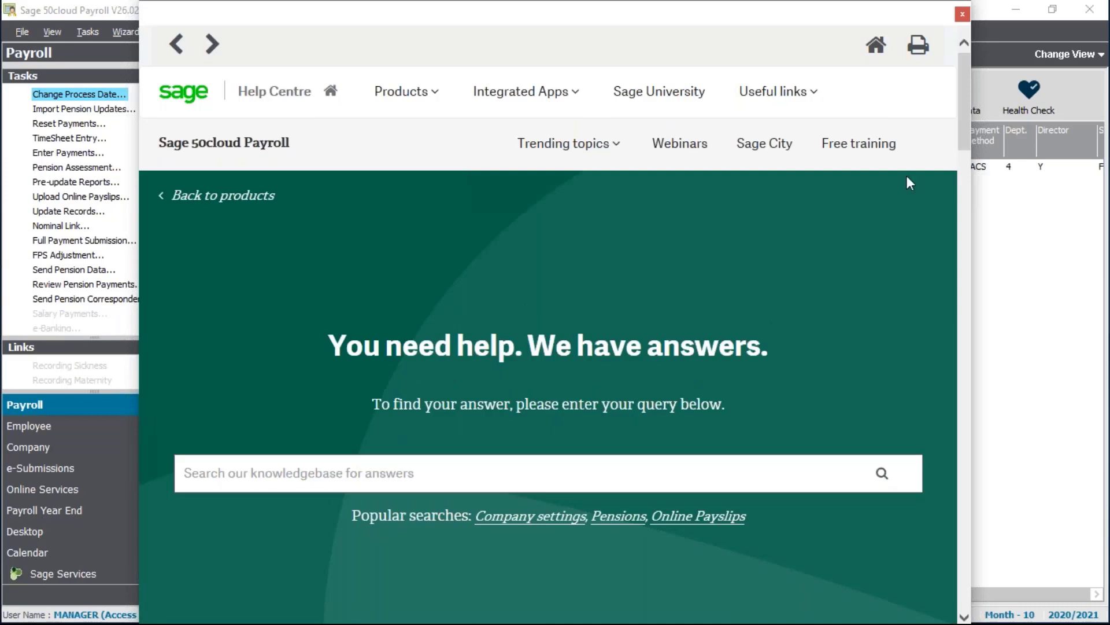
Step: Look through the Help Centre's search, trending topics, how-to guides and videos, and close it
scroll(744, 279, down, 2)
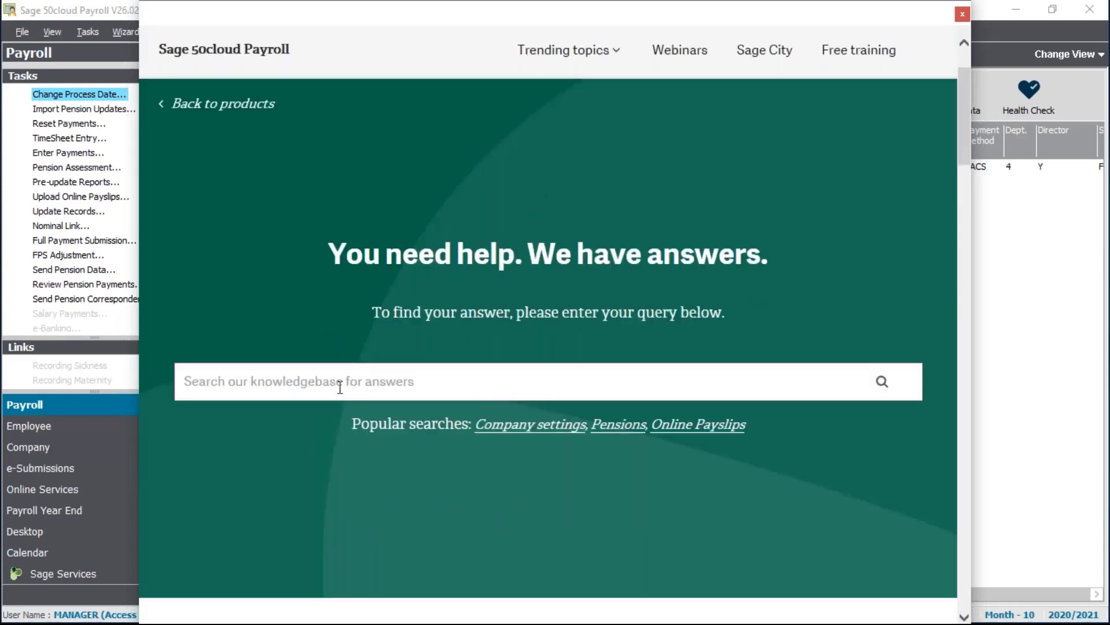
scroll(340, 387, down, 6)
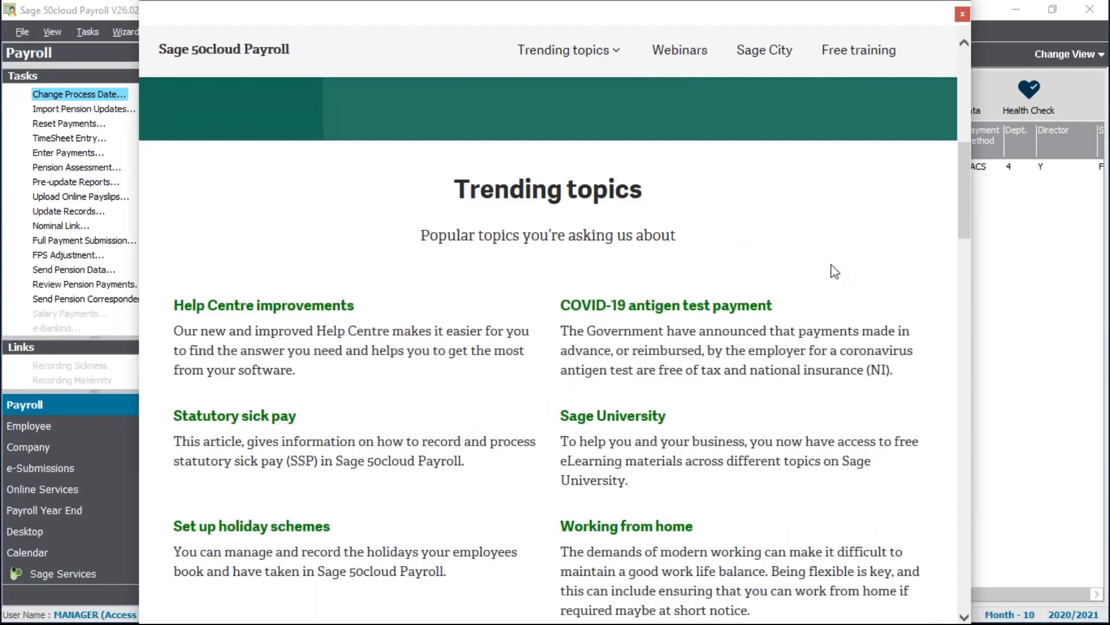
scroll(831, 266, down, 11)
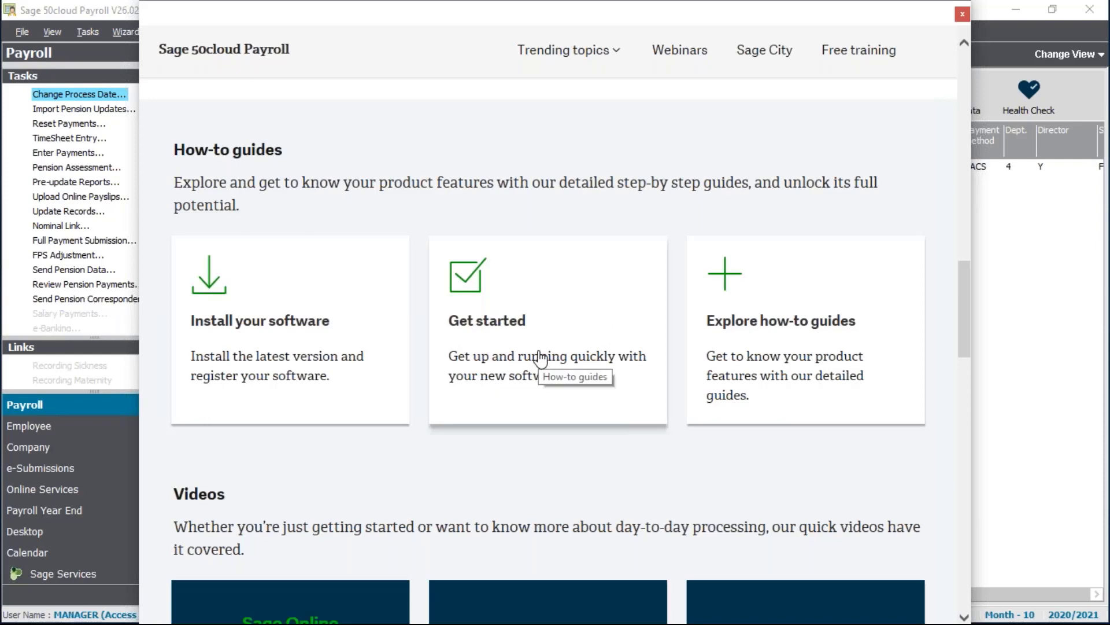
scroll(540, 358, down, 4)
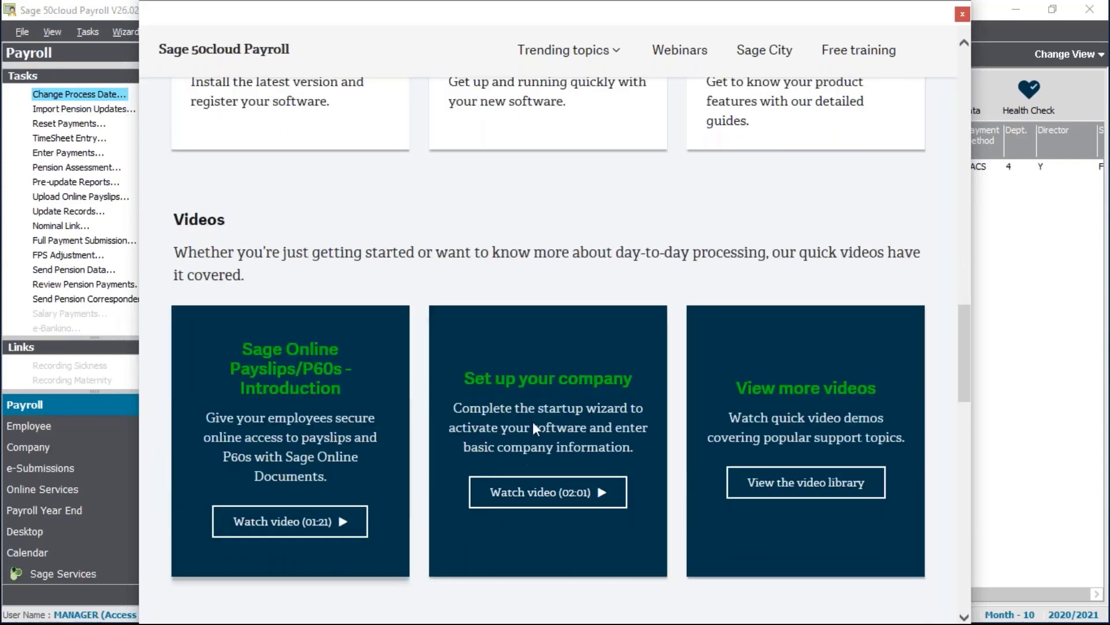
scroll(850, 480, down, 2)
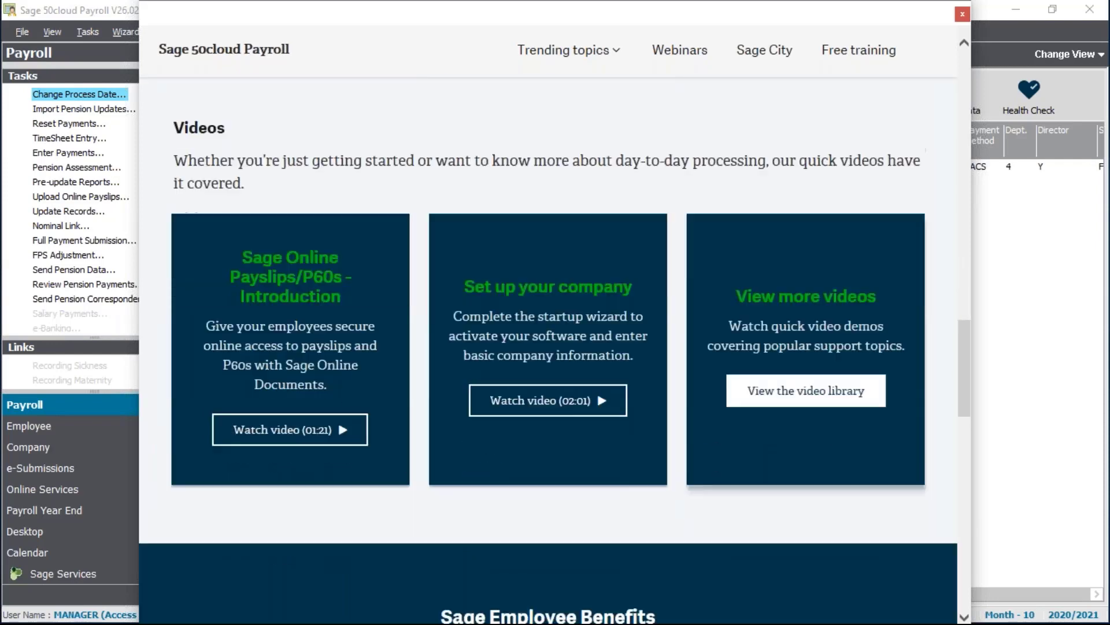
scroll(548, 347, down, 2)
scroll(548, 347, up, 15)
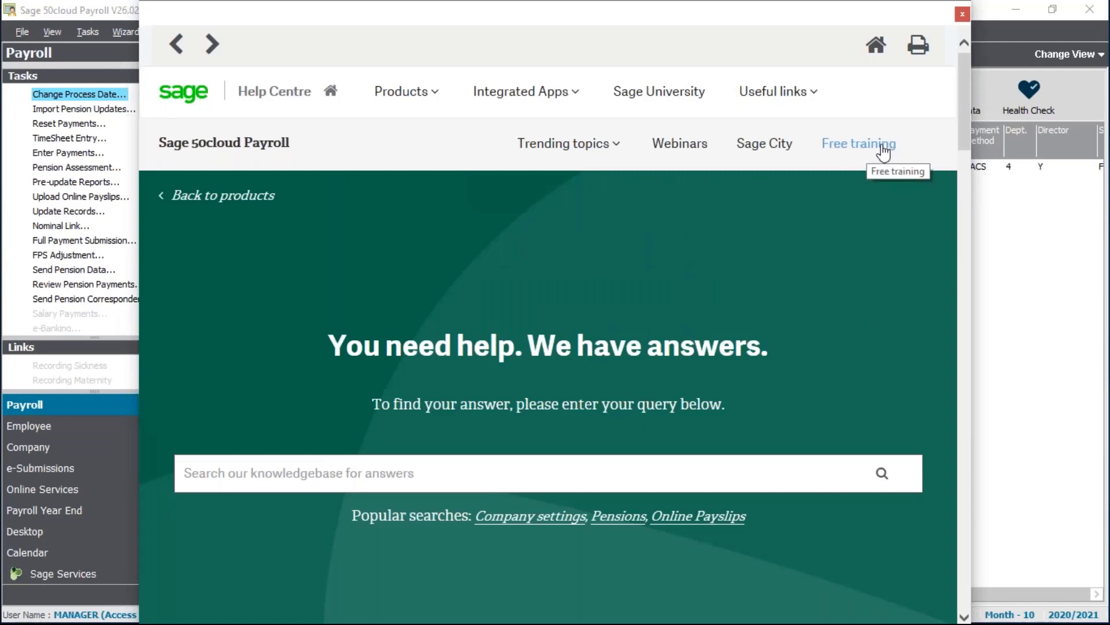
click(962, 14)
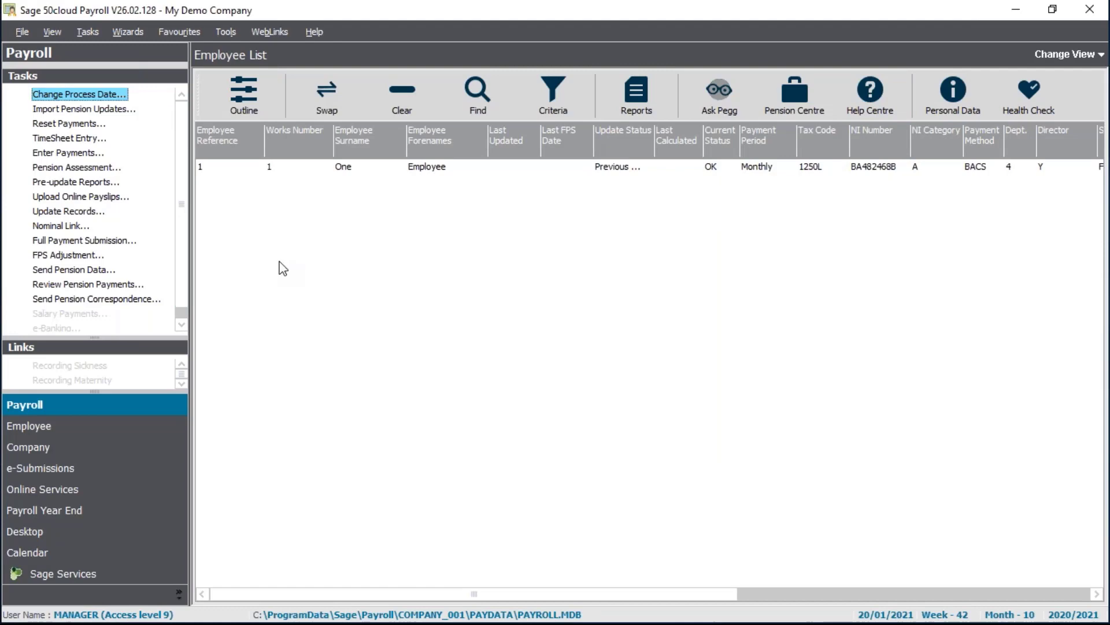
Step: Change the main view to Payroll Process and look over the full workflow from Change Process Date to Salary Payments
click(1067, 54)
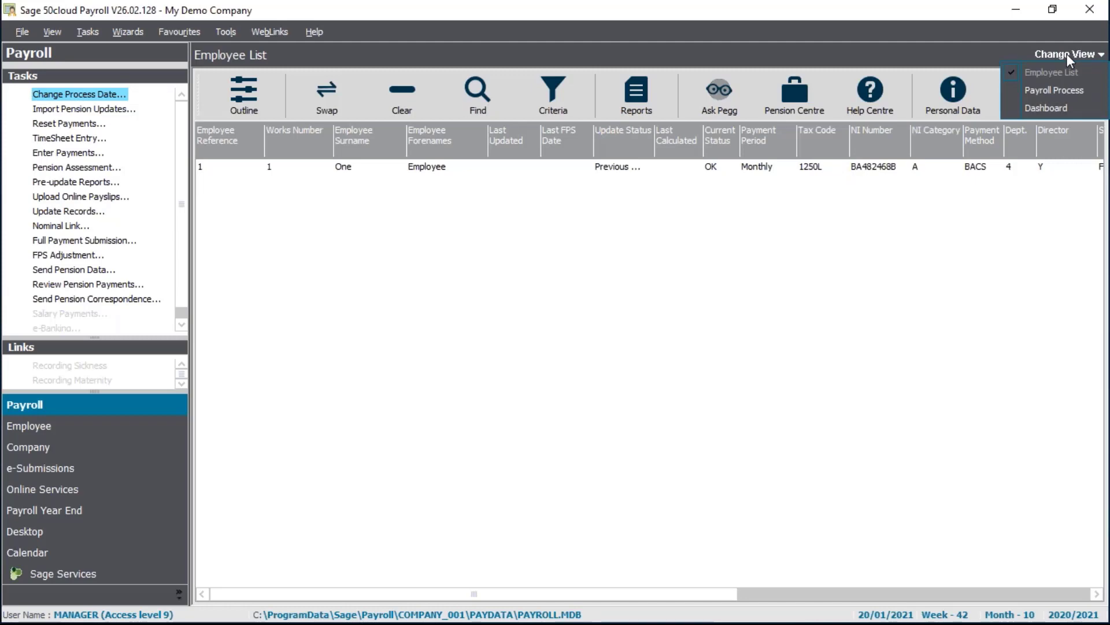
click(1053, 90)
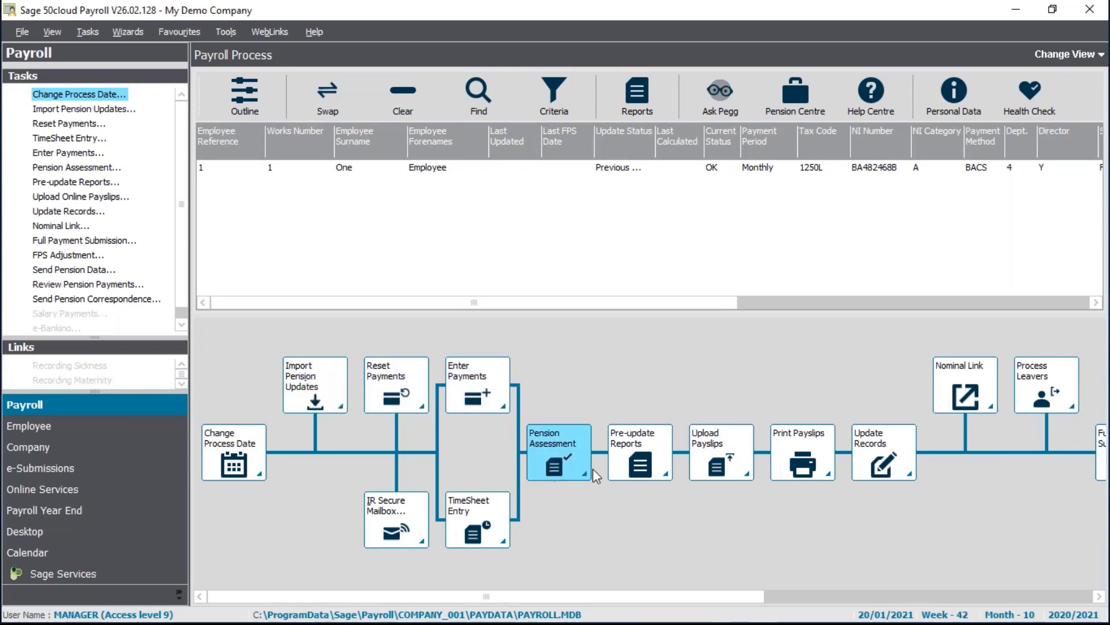
click(1029, 595)
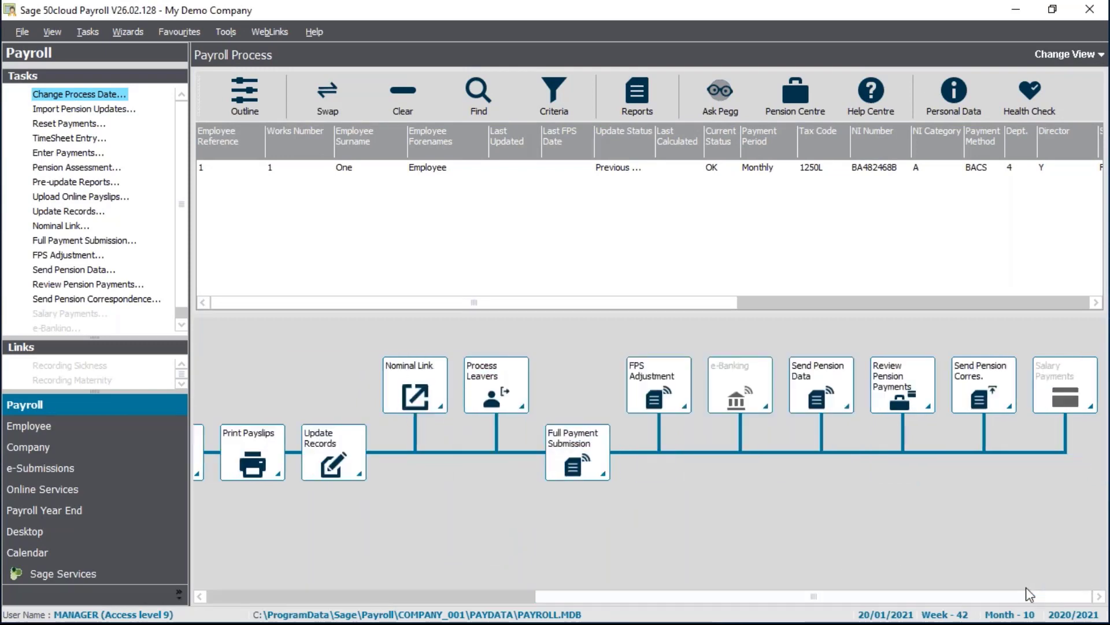
click(223, 597)
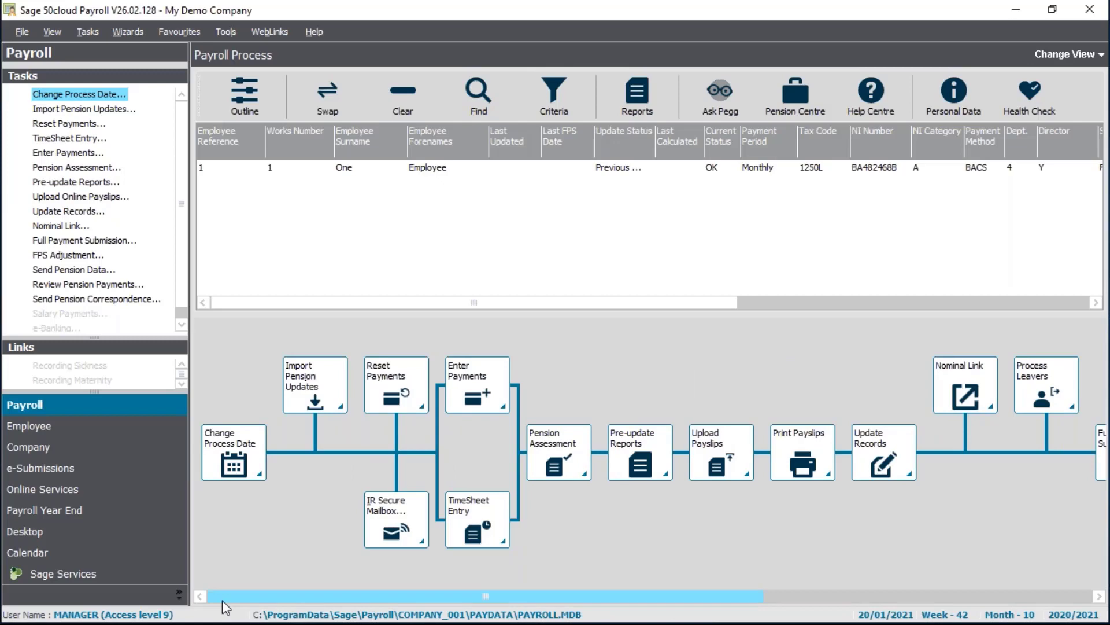
Step: View the process maps of the Company and Payroll Year End modules
click(49, 454)
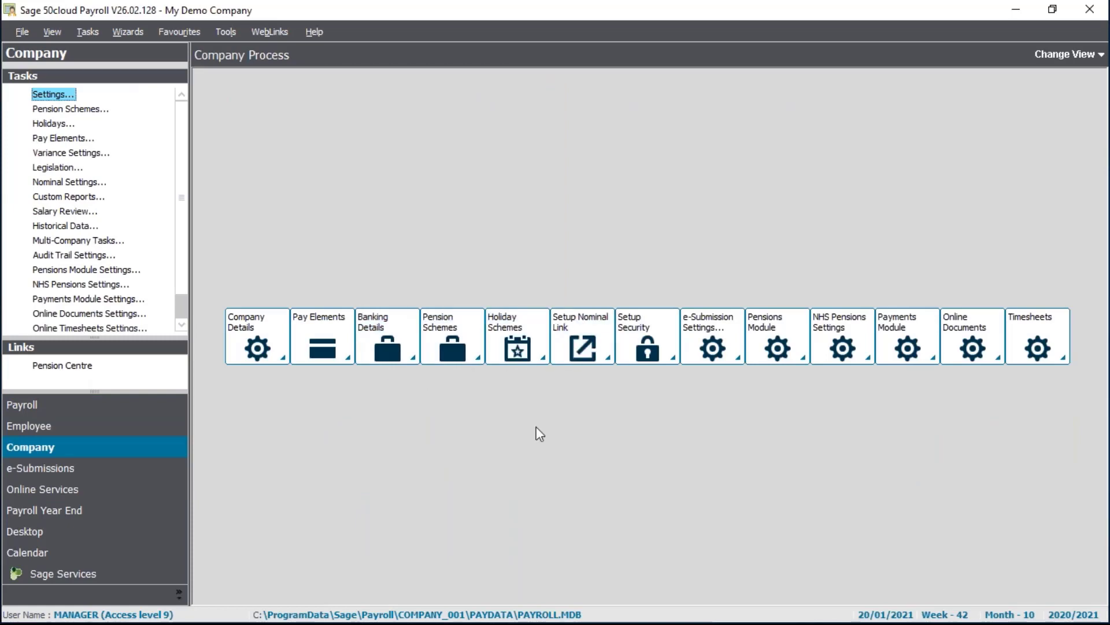
click(90, 518)
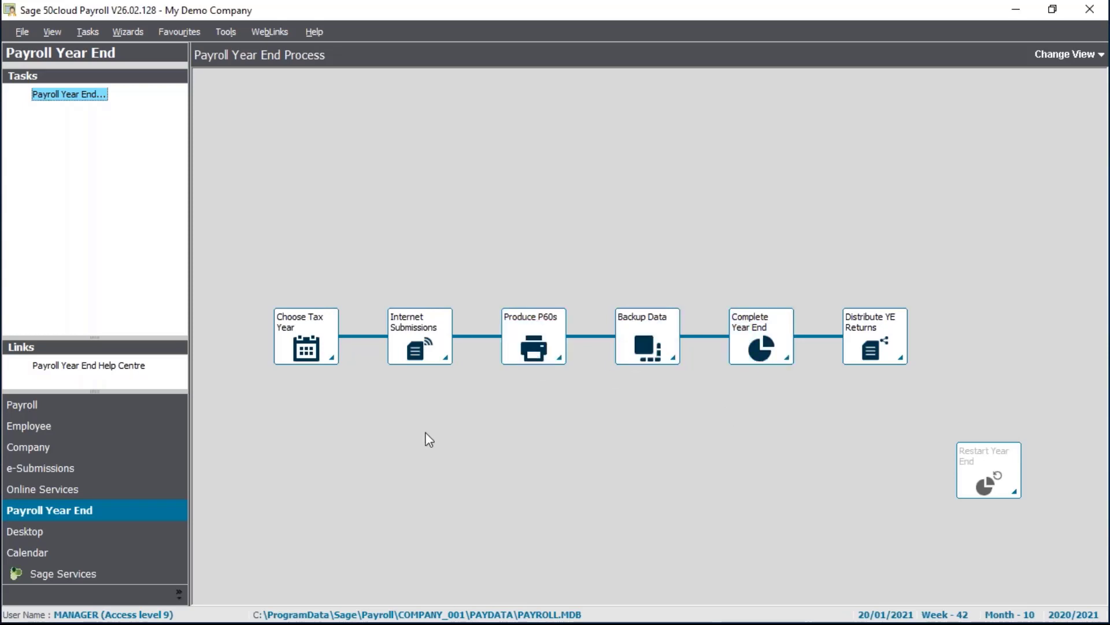
Step: View the Employee module's dashboard of employer costs and HMRC payments by tax month, and return to the employee list
click(64, 431)
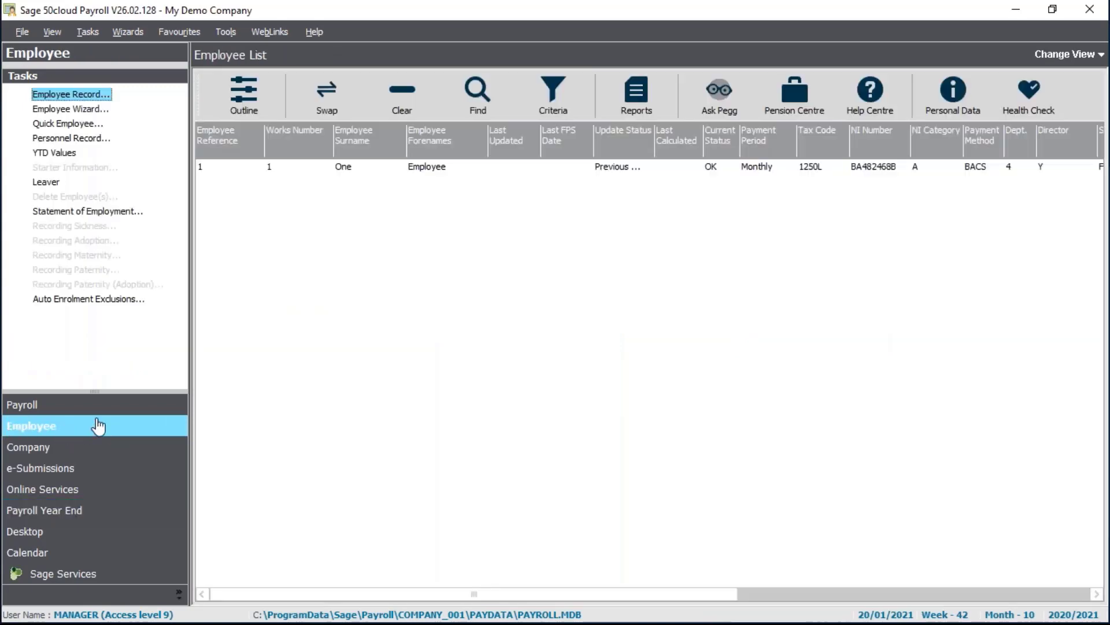
click(1047, 55)
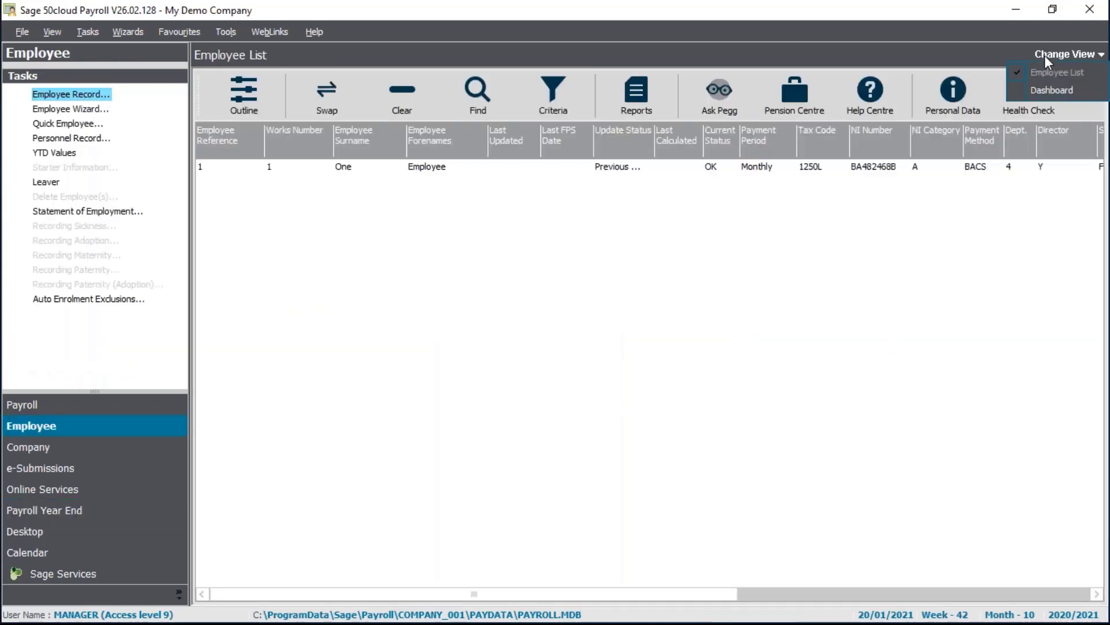
click(1057, 90)
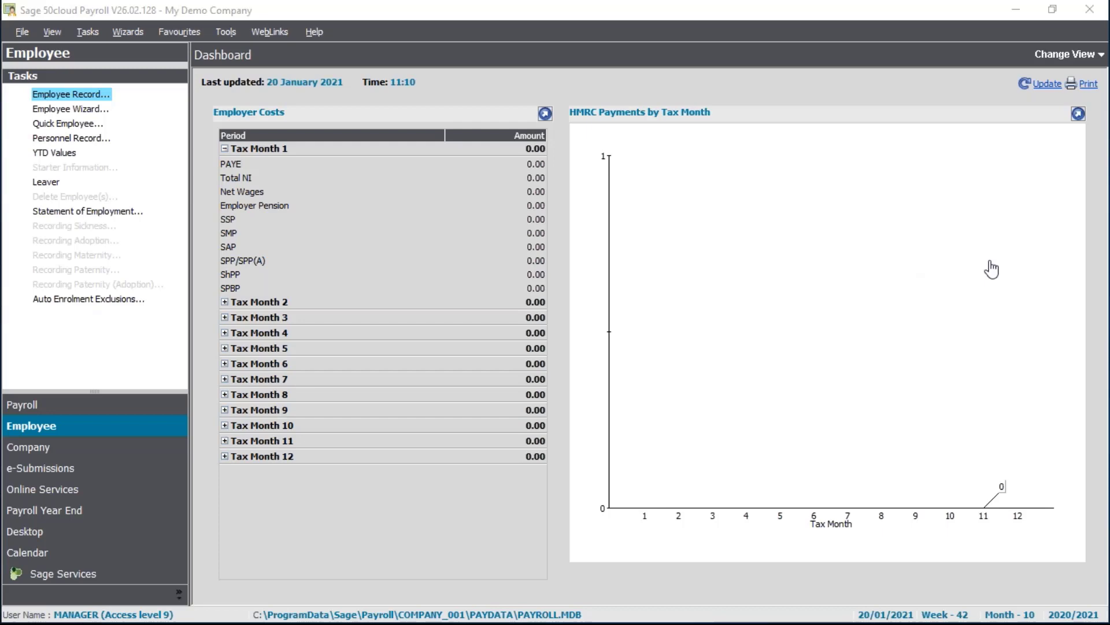
click(1064, 53)
click(1041, 71)
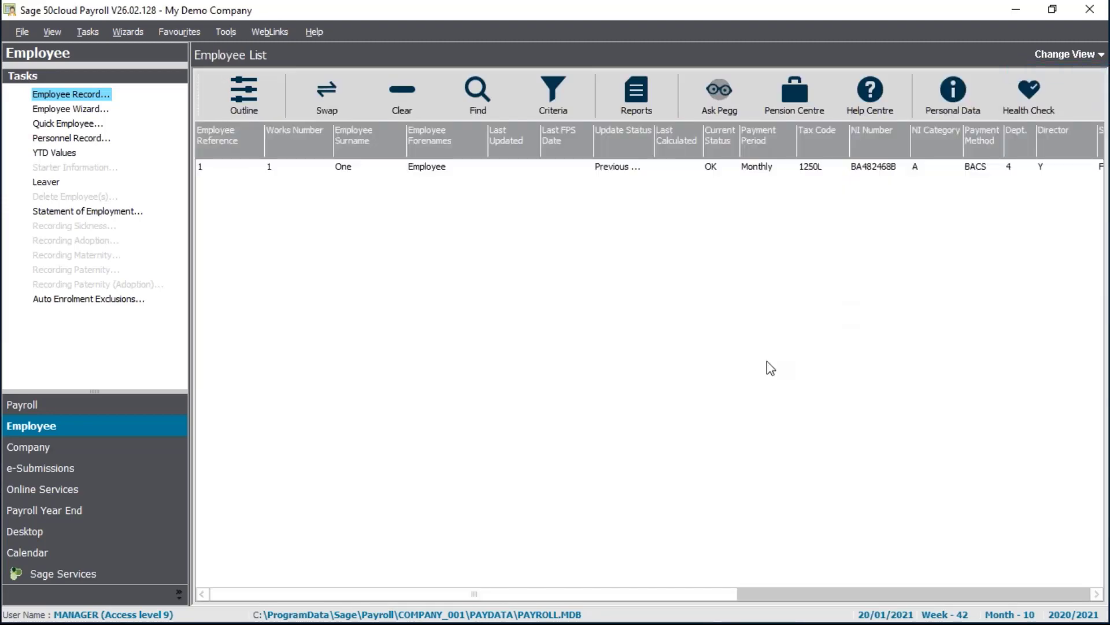
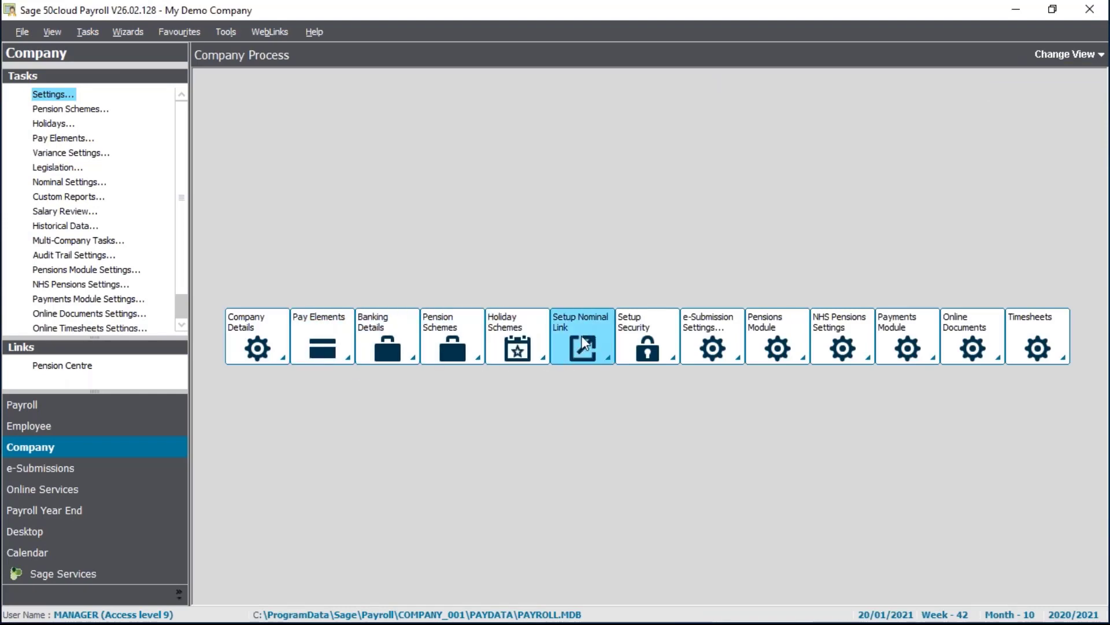
Step: In the company settings, start an Employment Allowance application with State Aid set to Applicable and Industrial as the state aid sector
click(60, 97)
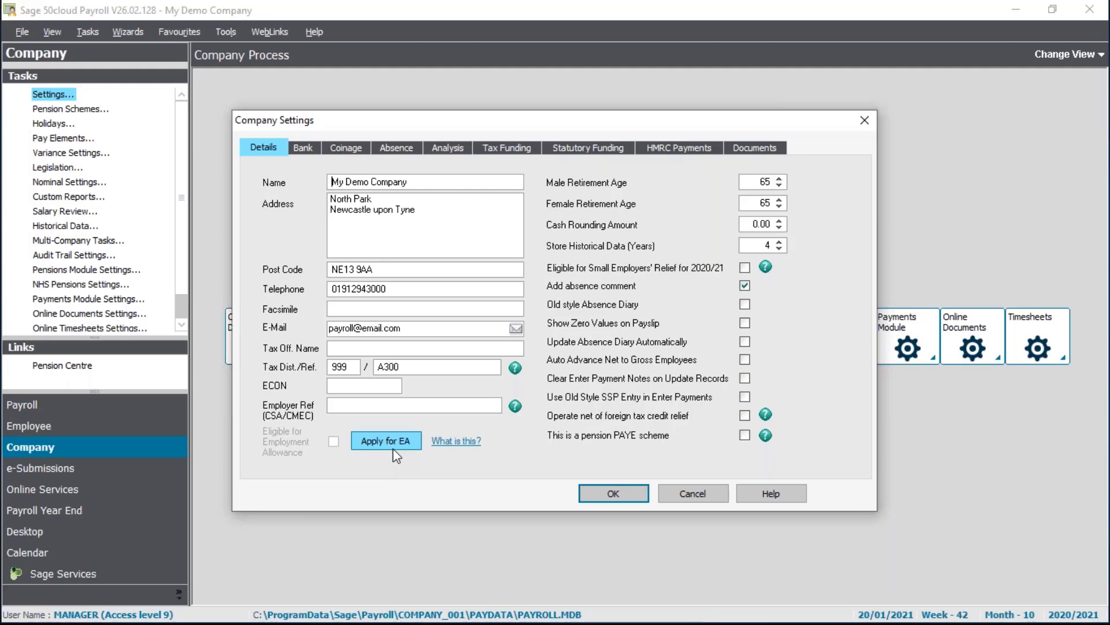
click(394, 448)
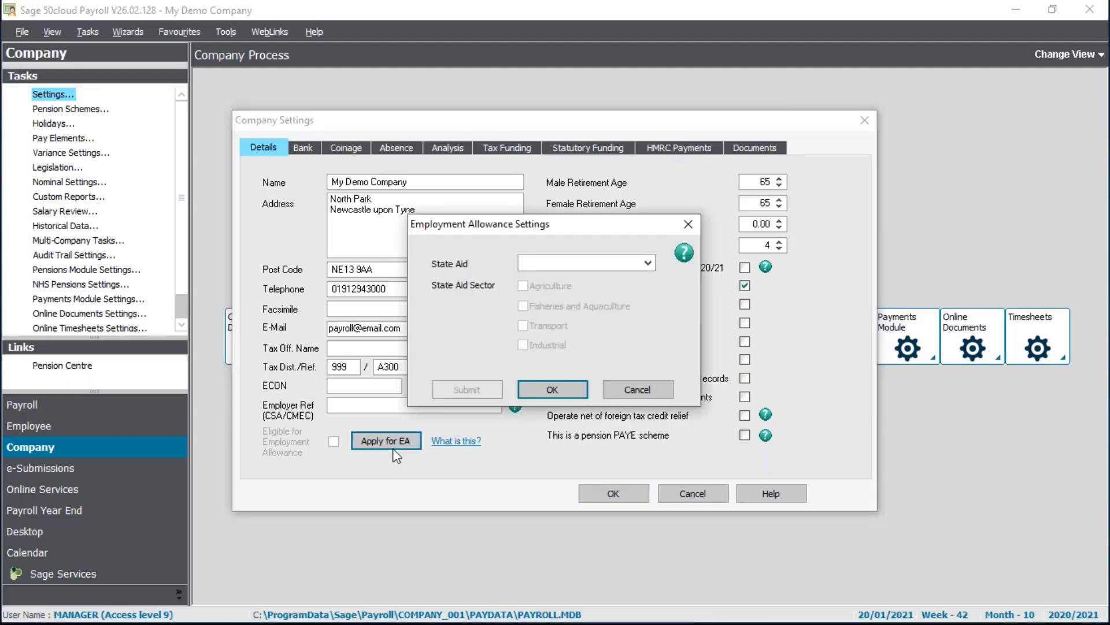
click(614, 268)
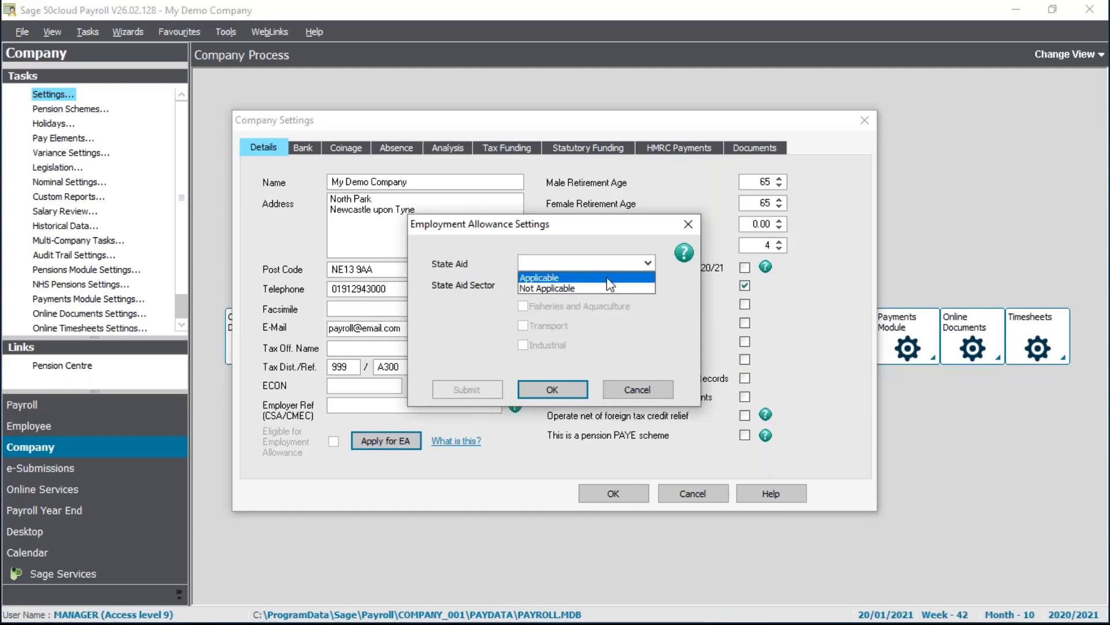
click(607, 278)
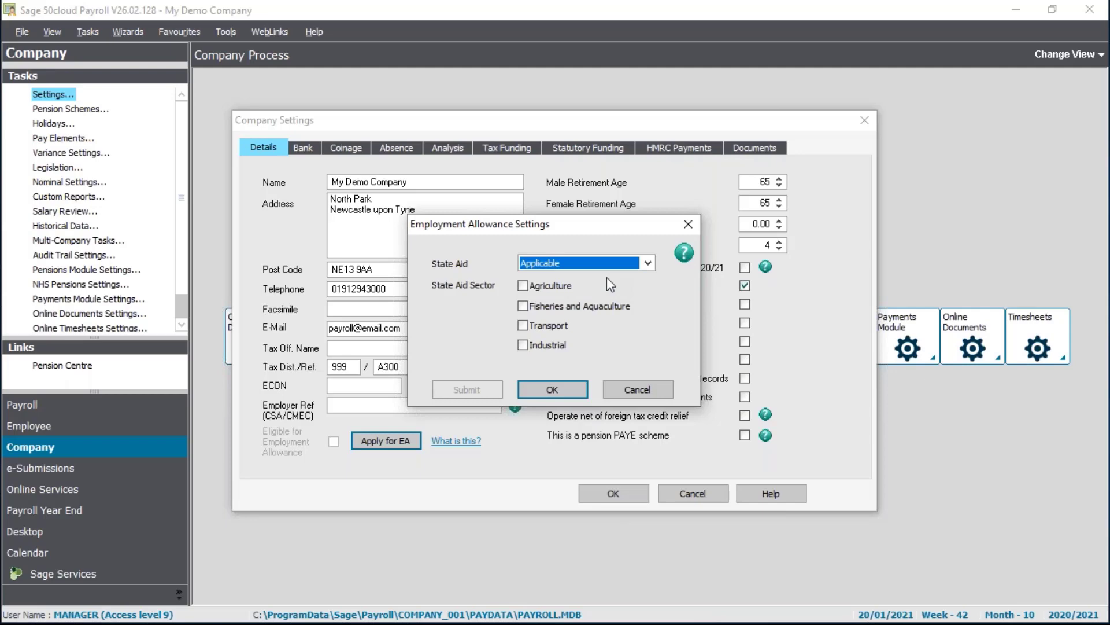
click(550, 346)
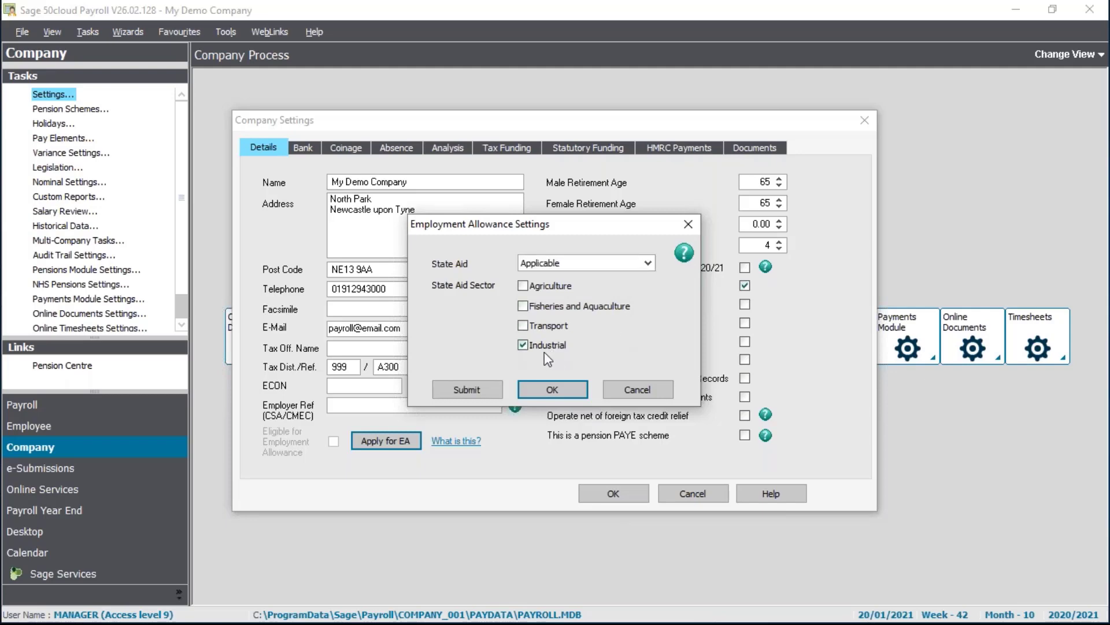
Step: Submit the Employer Payment Summary and mark the company as eligible for Employment Allowance, answering yes to having received the HMRC entitlement letter
click(466, 392)
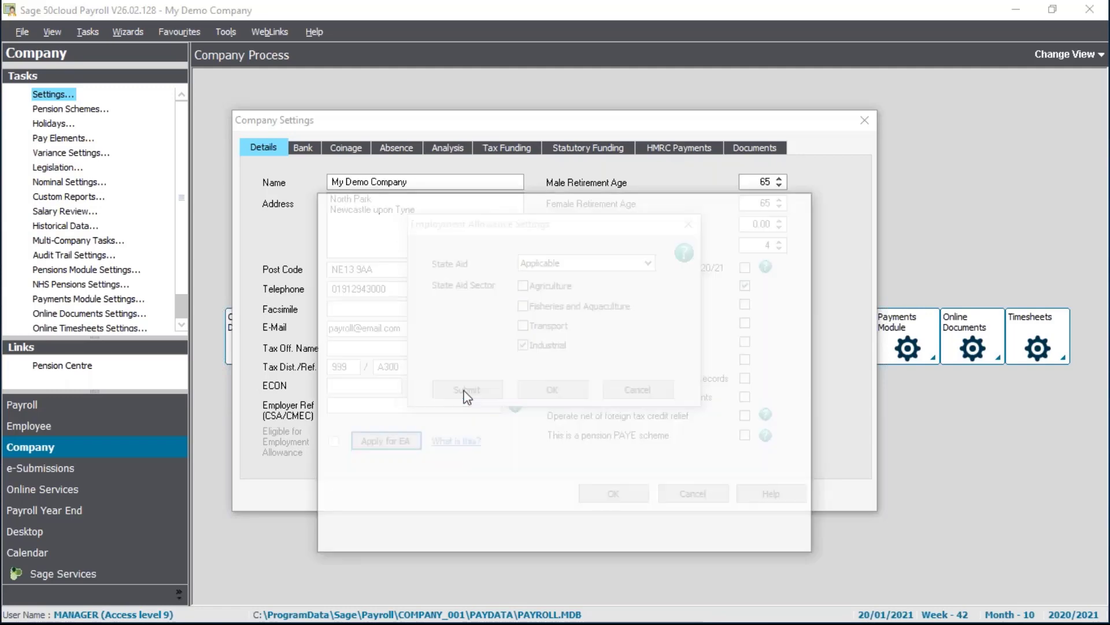
click(483, 465)
click(692, 539)
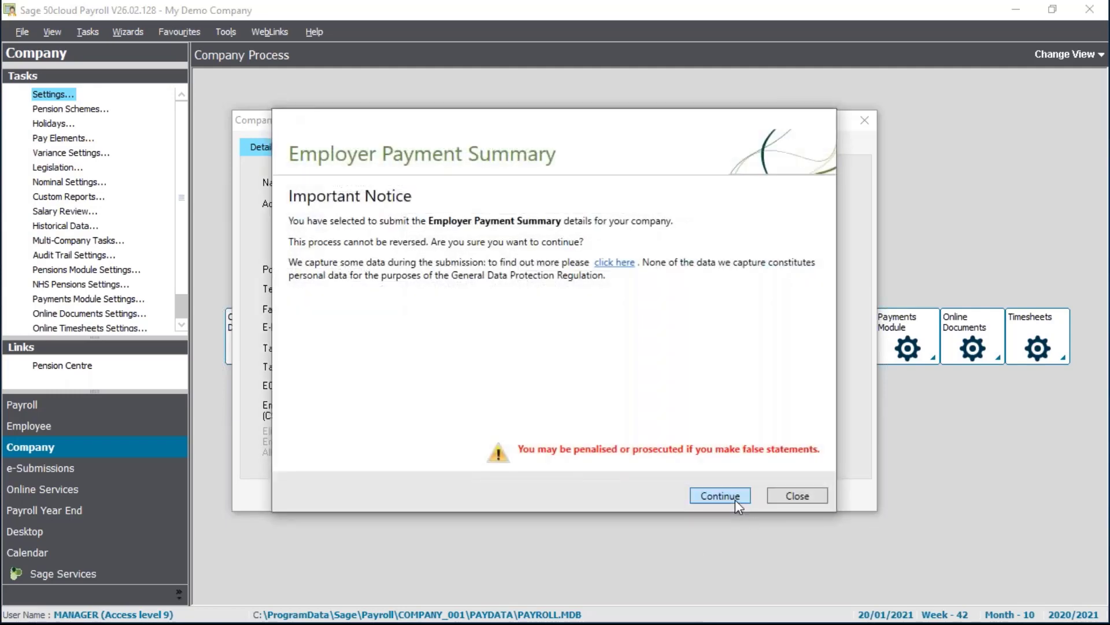
click(734, 496)
click(734, 498)
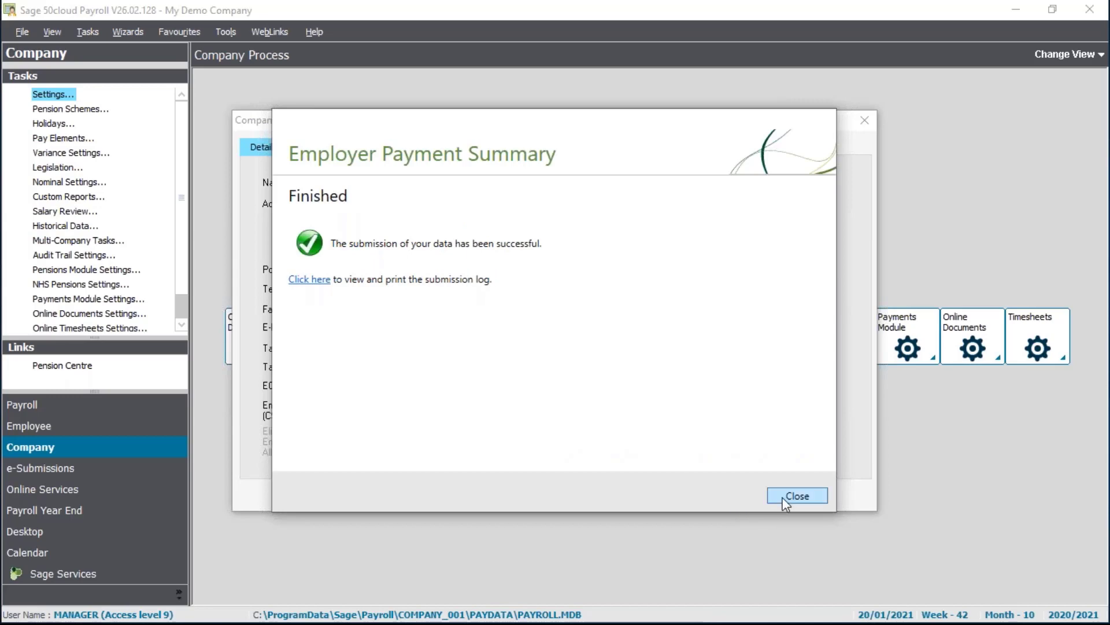
click(797, 495)
click(334, 440)
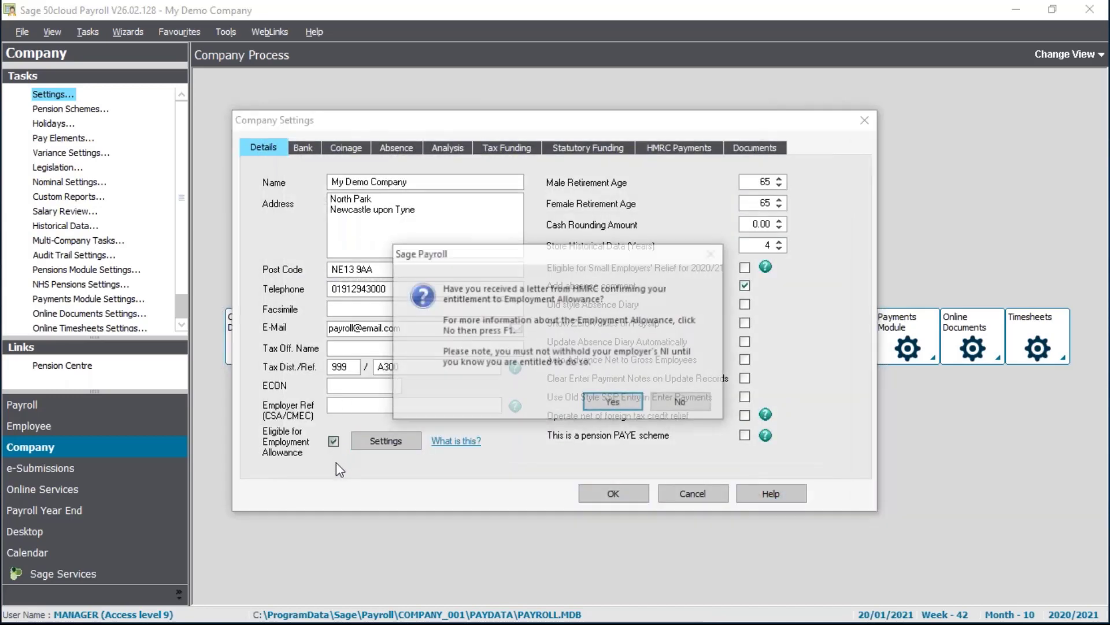
click(623, 410)
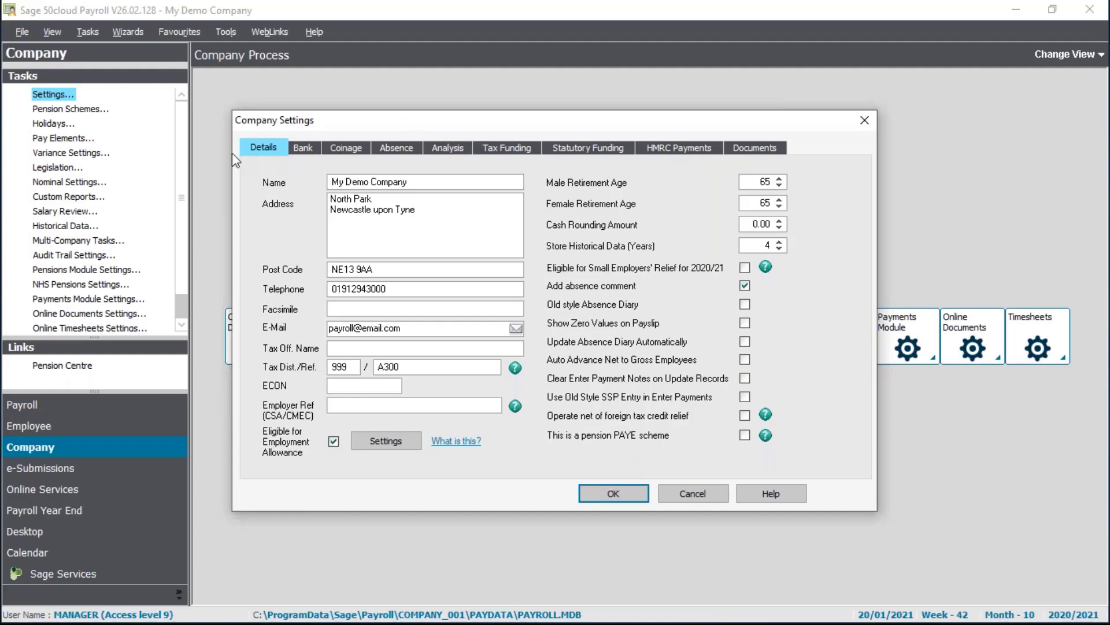
Step: Look through the company's bank details, coinage, absence patterns and years, and the departments and cost centres for analysis
click(302, 149)
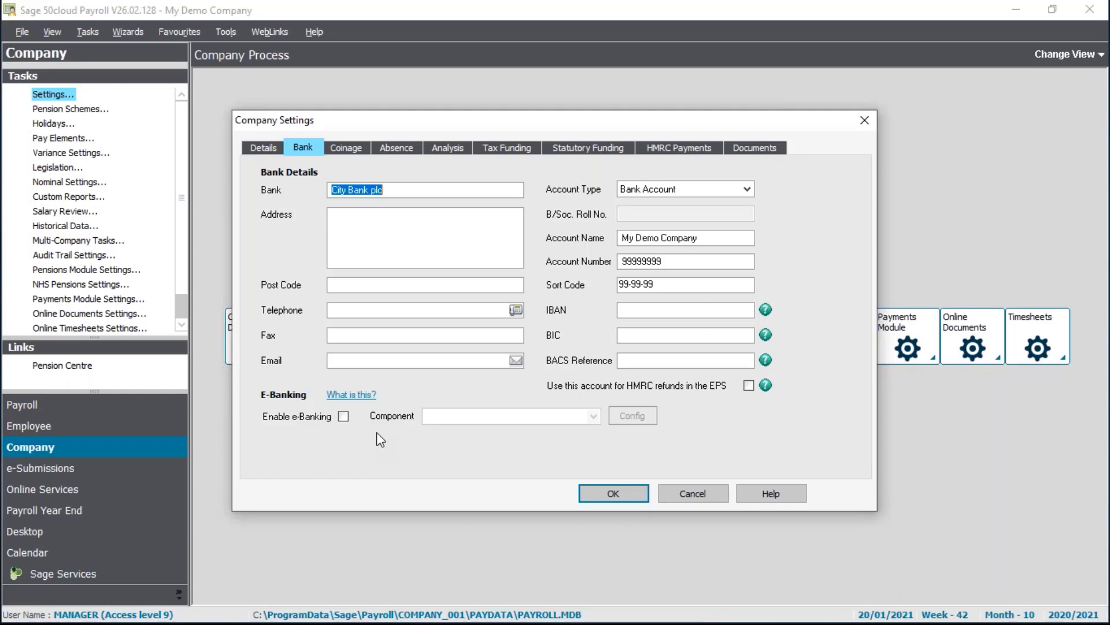
click(346, 148)
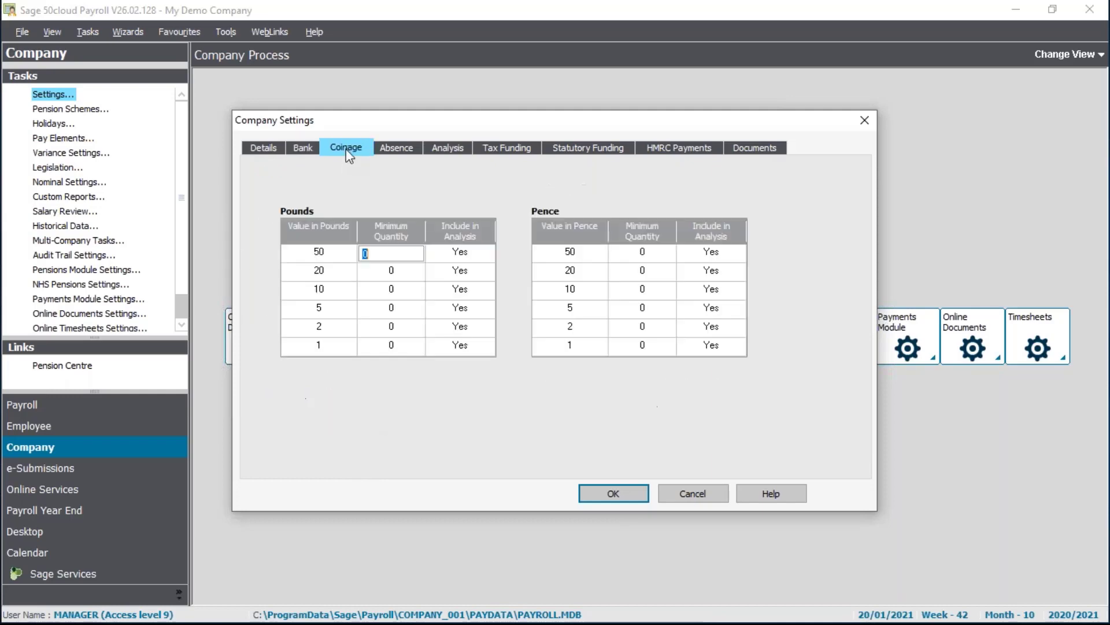
click(407, 151)
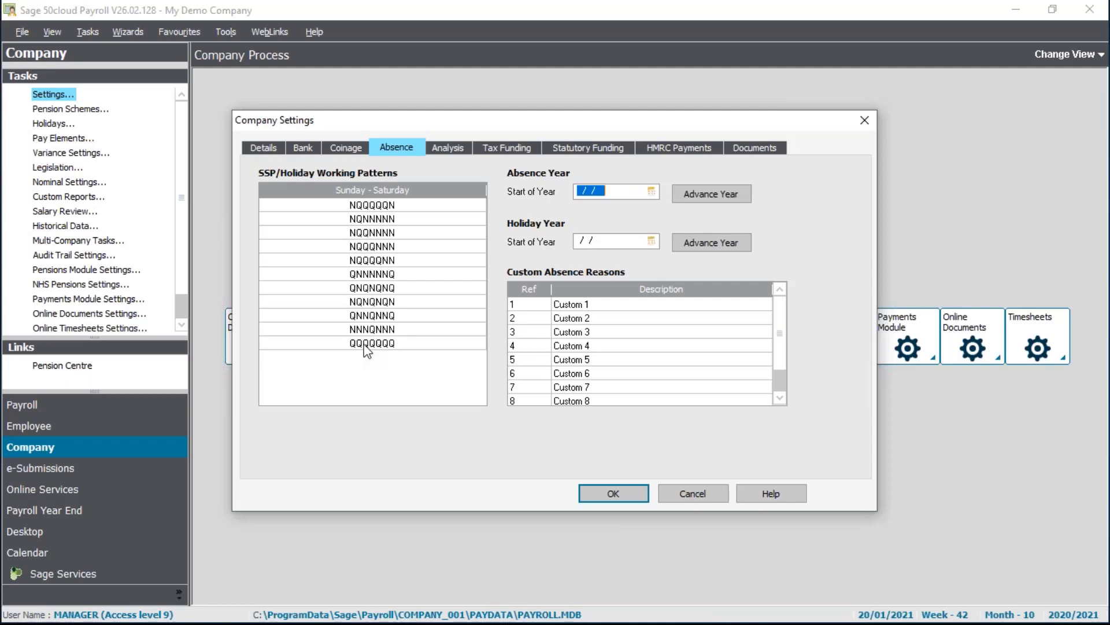
click(462, 150)
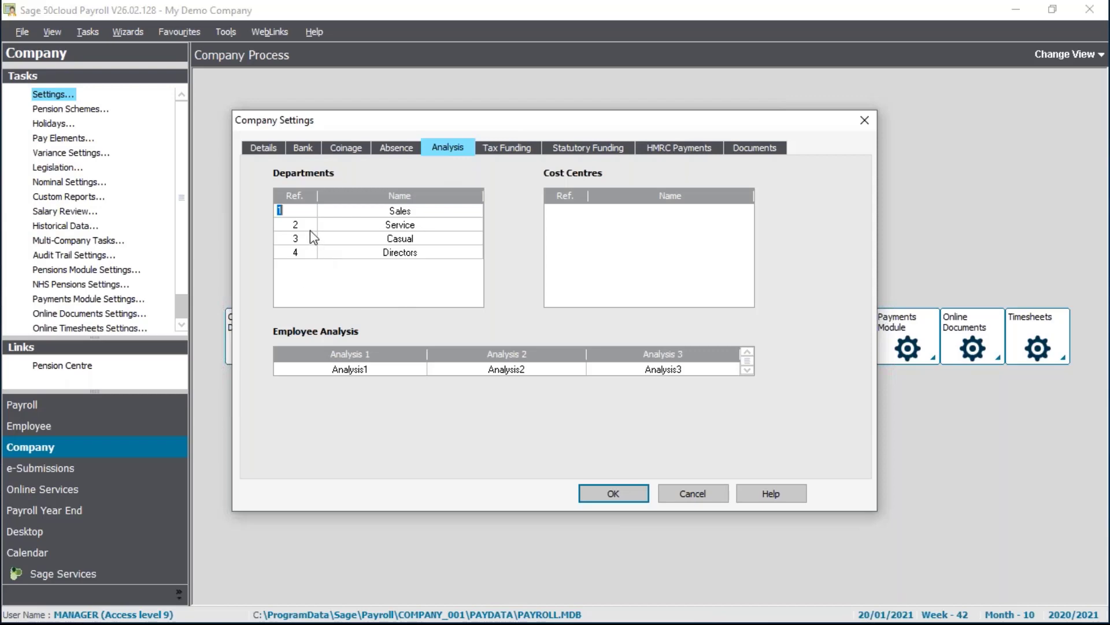
click(302, 253)
Step: Compare the monthly tax refund funding and statutory payments funding tables for 2020/2021 in the company settings
click(507, 151)
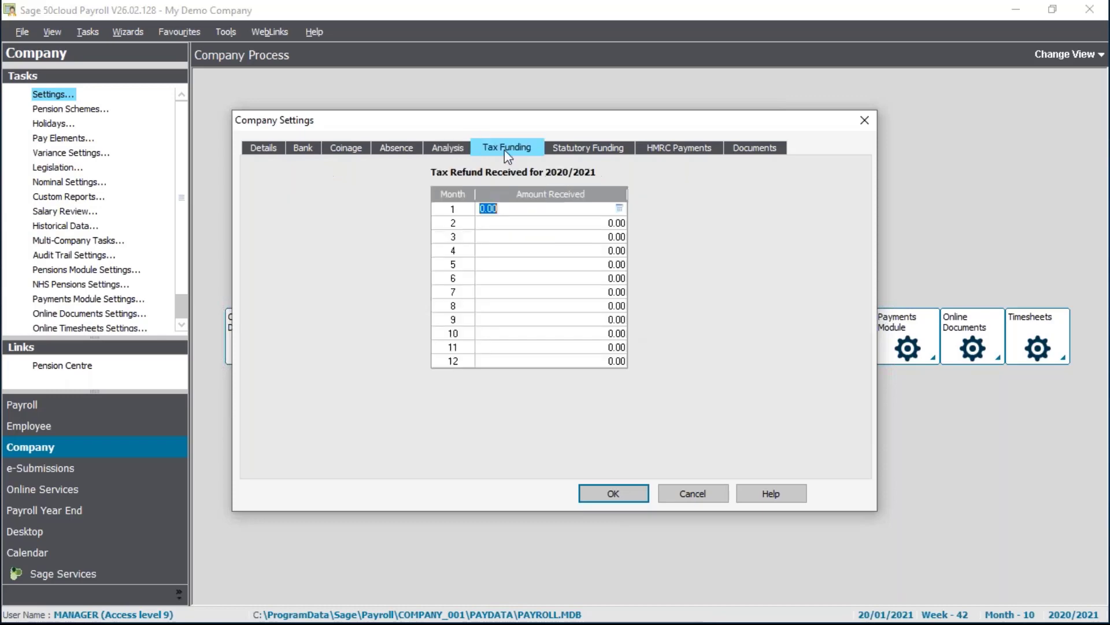
click(586, 151)
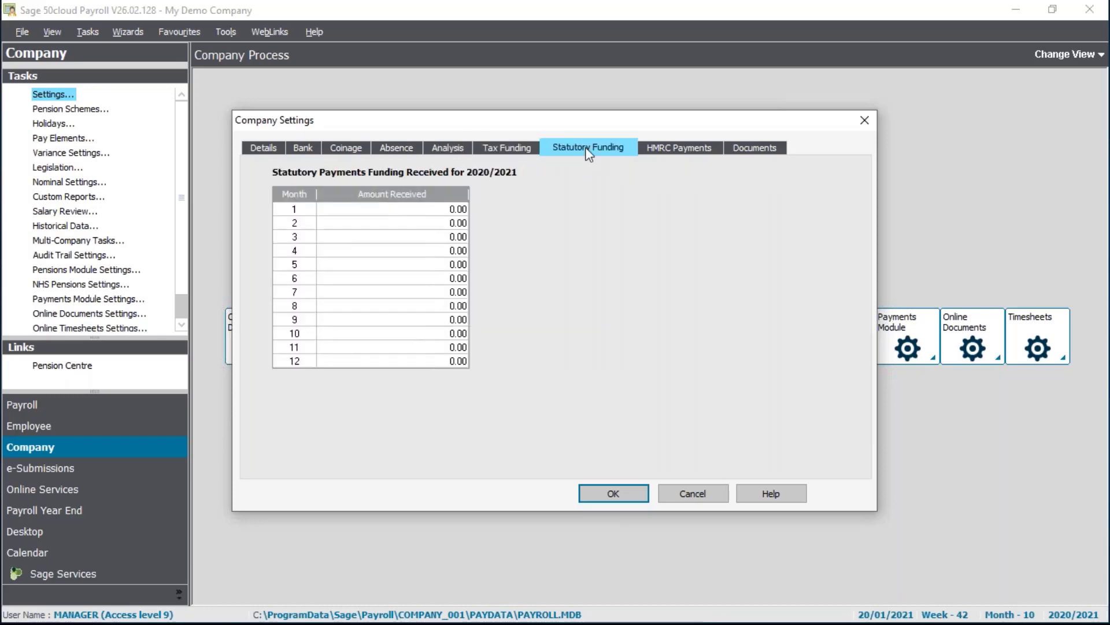
click(499, 150)
click(572, 152)
click(524, 151)
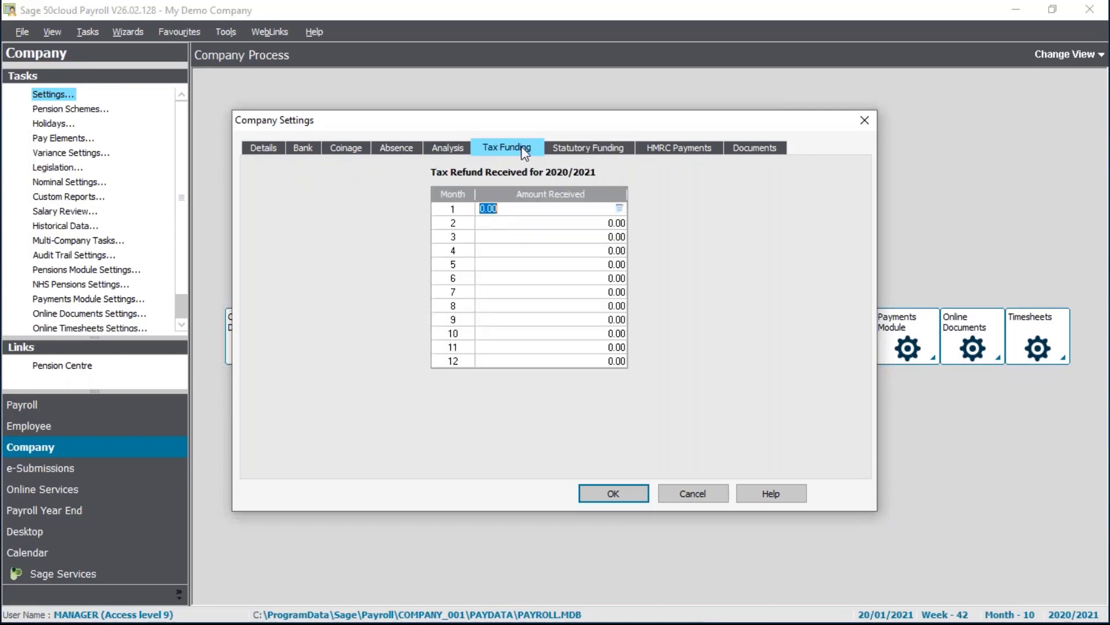
click(590, 151)
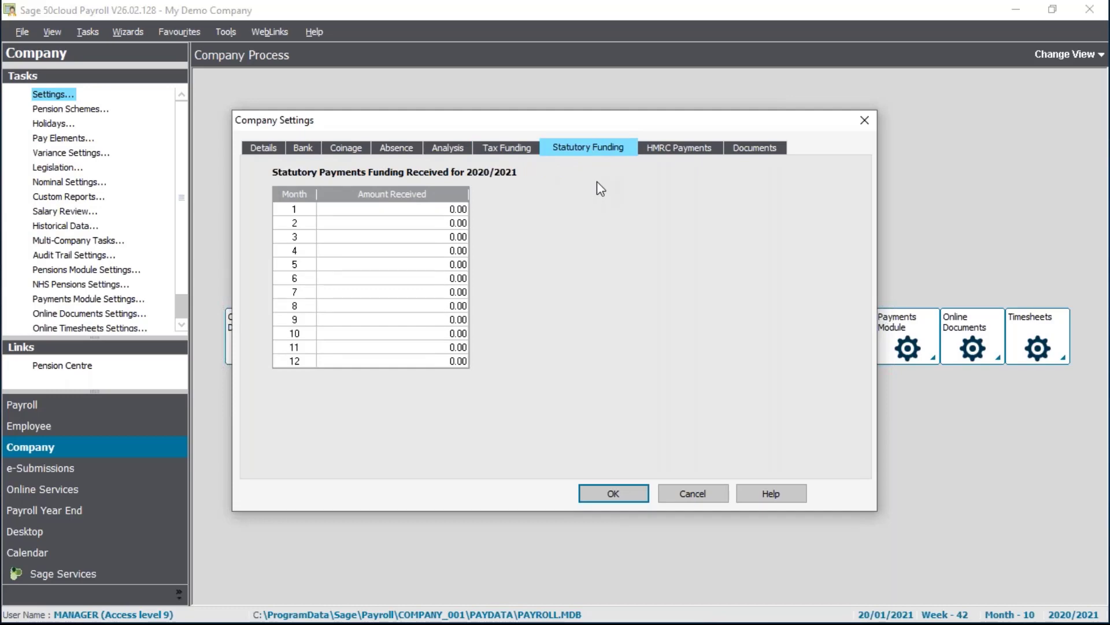
Step: Review the HMRC bank account and monthly payment details and the stored documents, and exit the company settings without saving
click(671, 152)
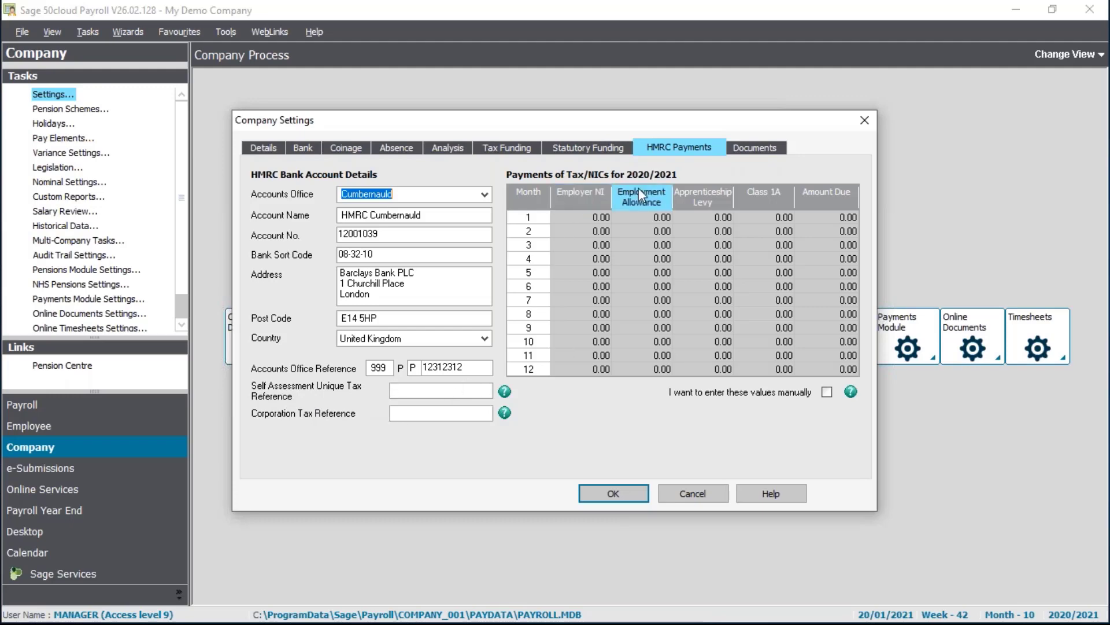
click(761, 151)
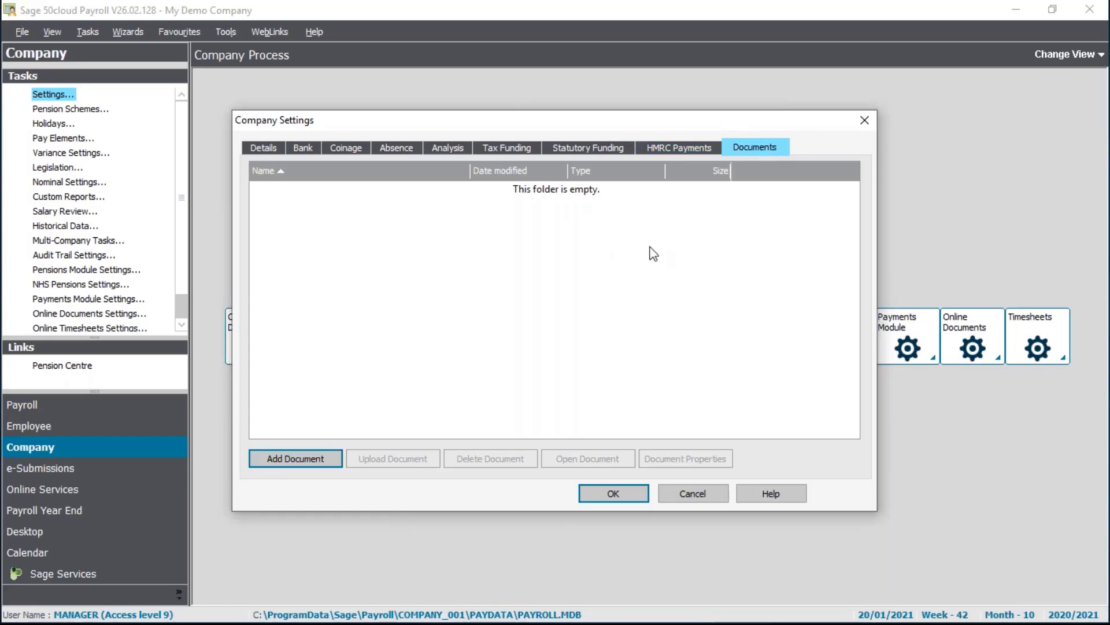
click(693, 497)
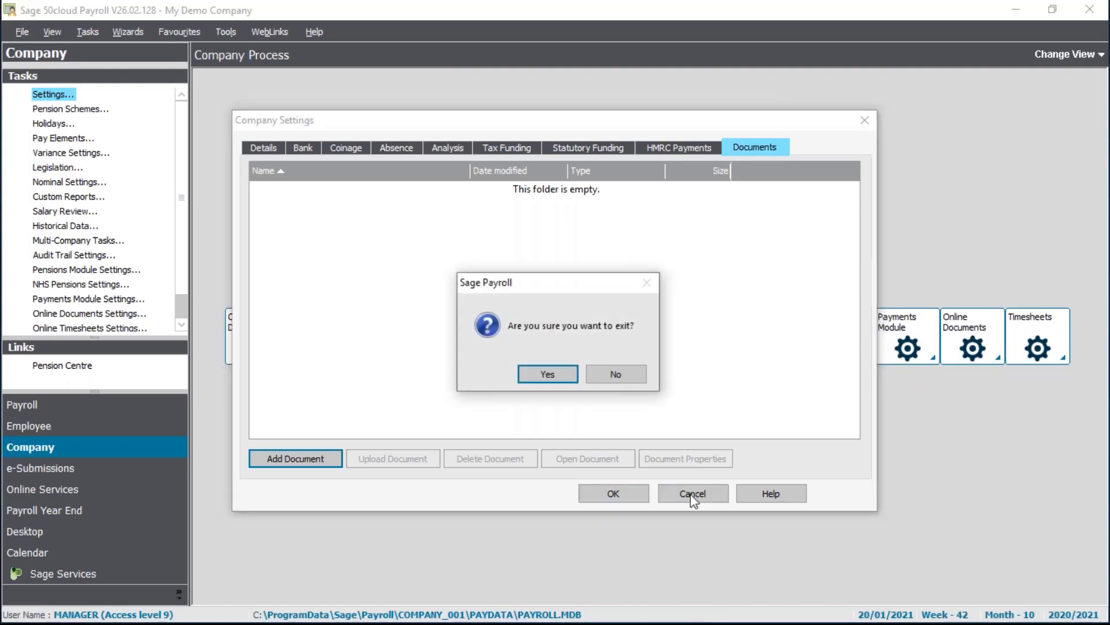
click(537, 377)
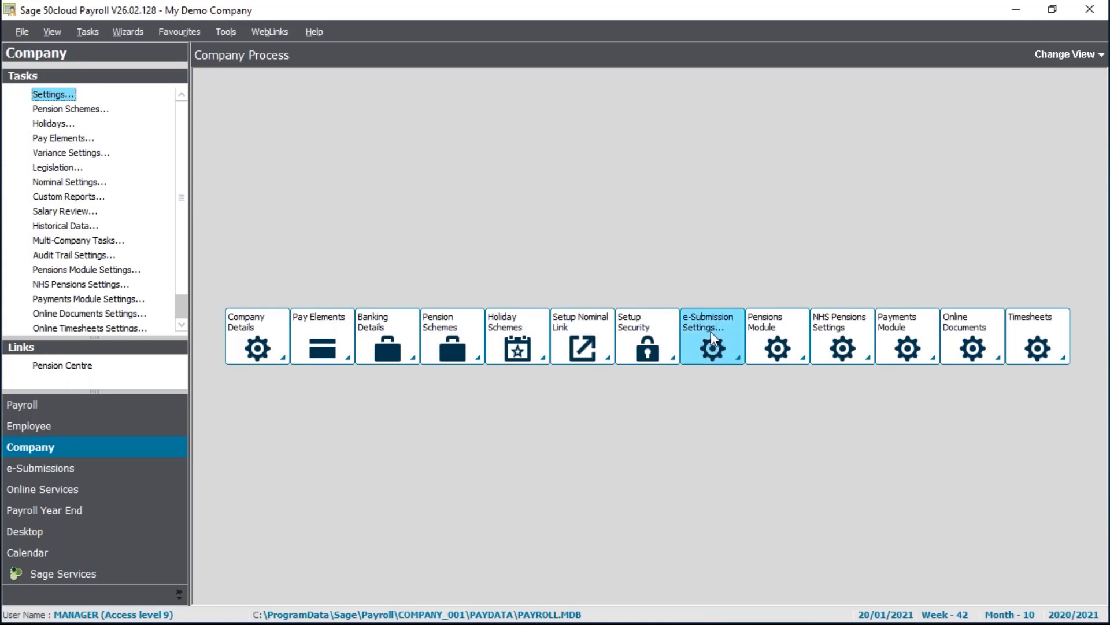
Step: Examine the e-Submission settings, covering the HMRC login fields and the contact details, and close them
click(50, 475)
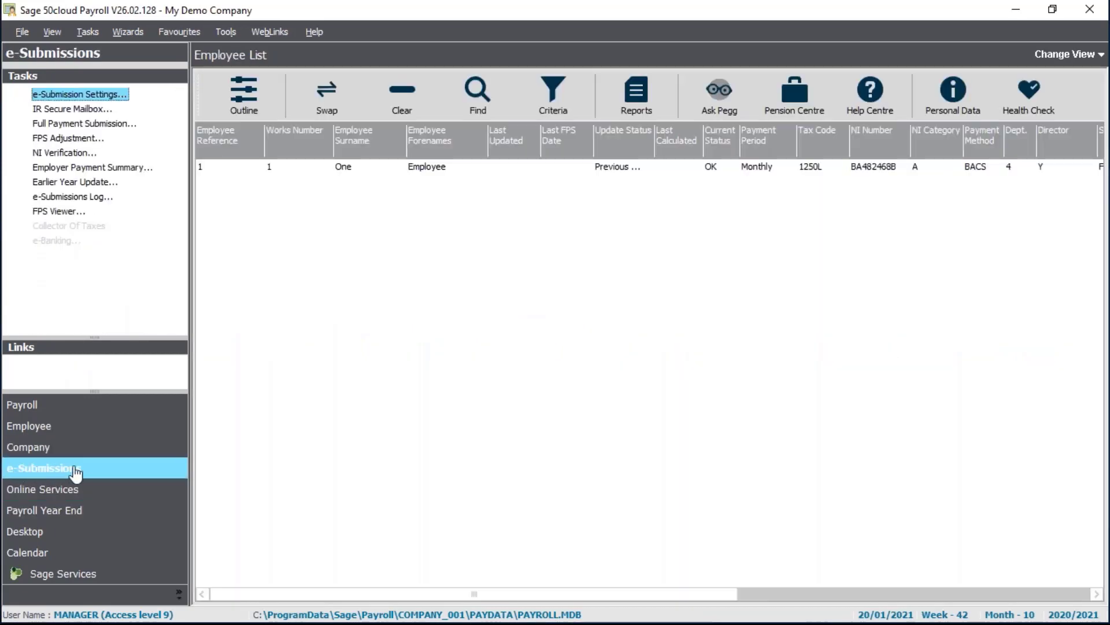
click(83, 96)
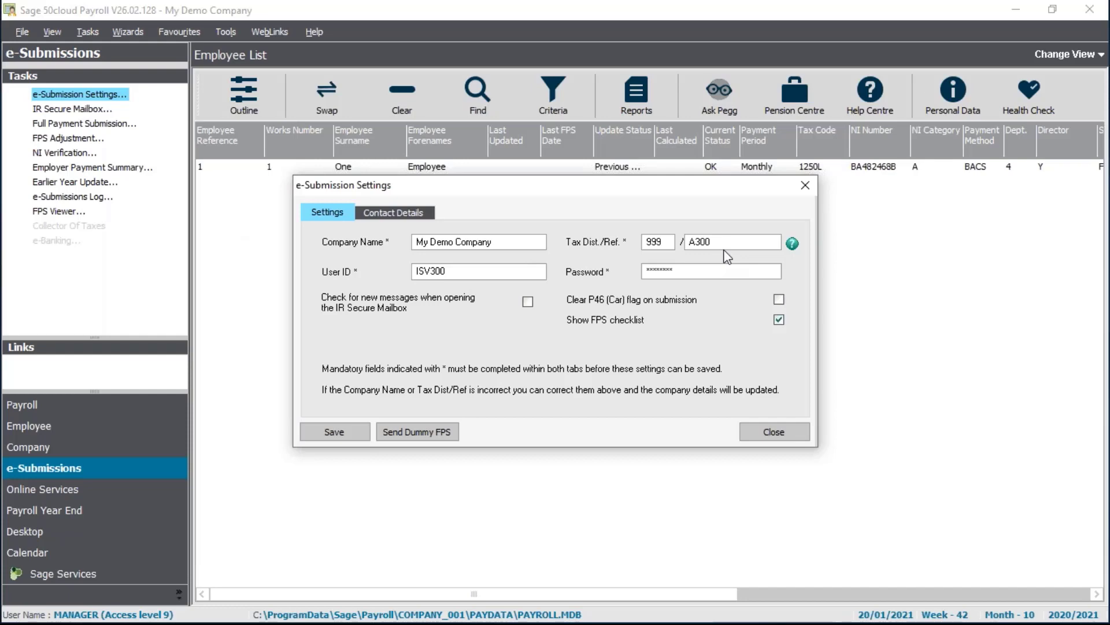
click(461, 272)
click(396, 218)
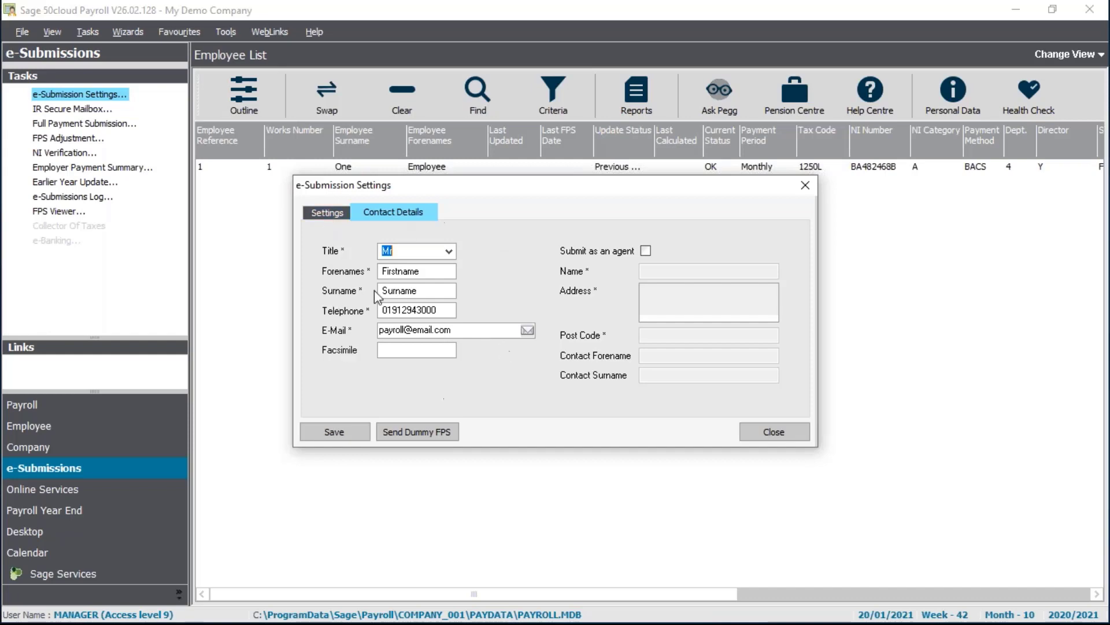
click(325, 213)
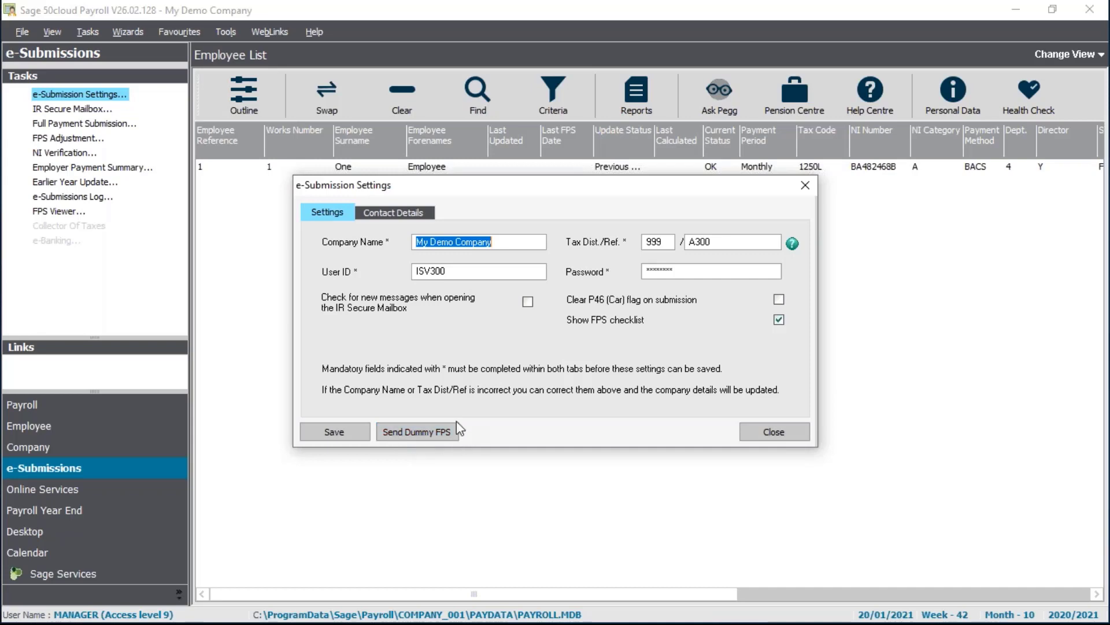
click(750, 438)
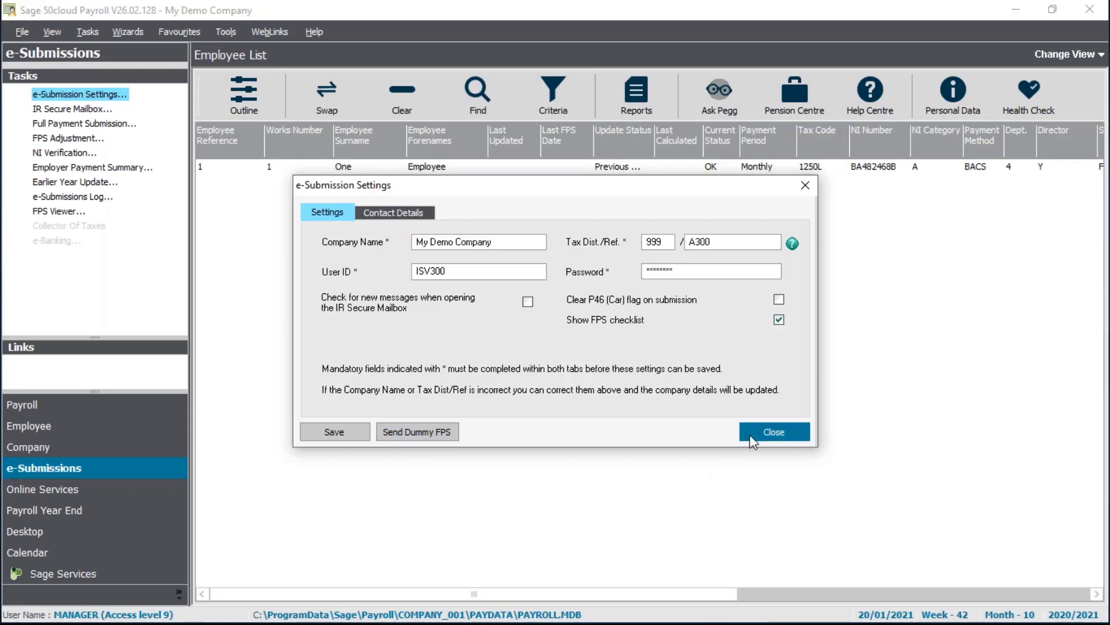
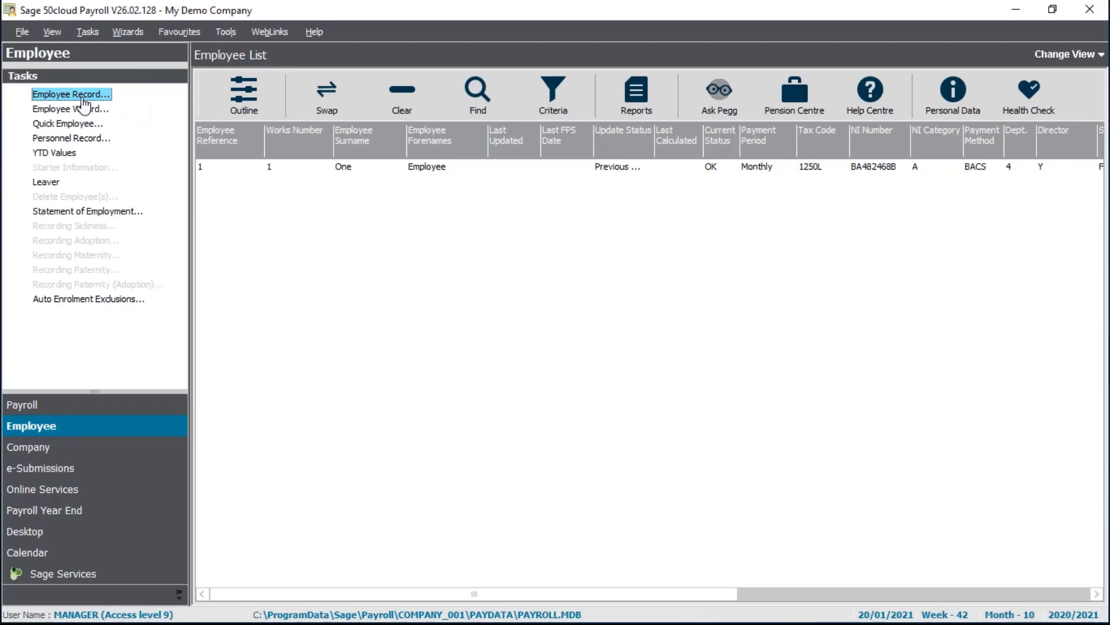
Step: Open the employee record with reference 1 and review its personal, employment, pension and absence details
click(381, 173)
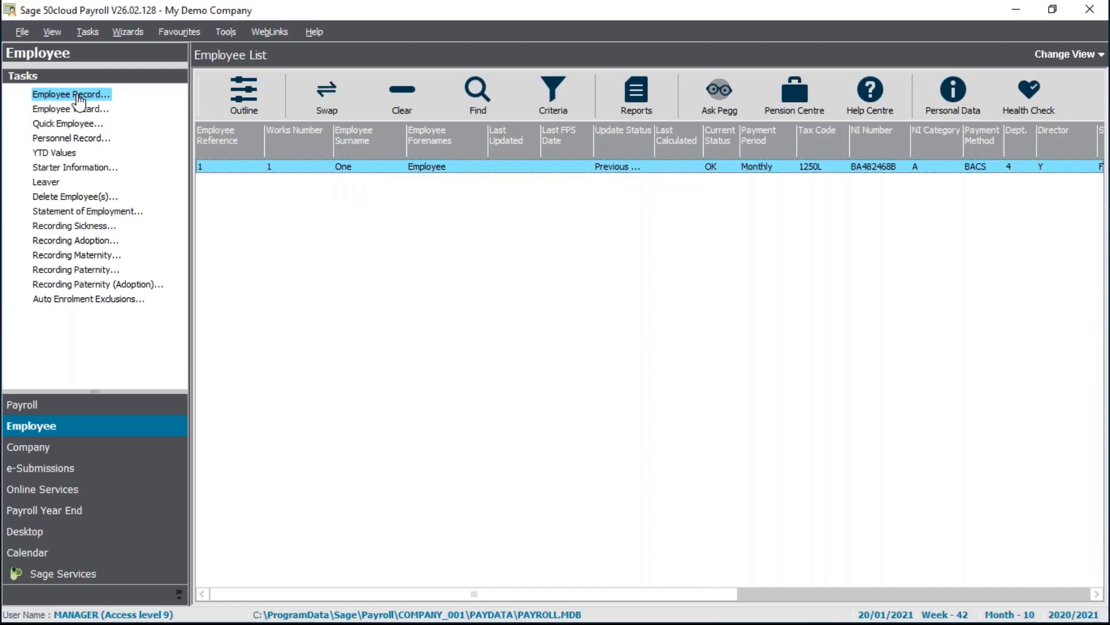
right_click(356, 177)
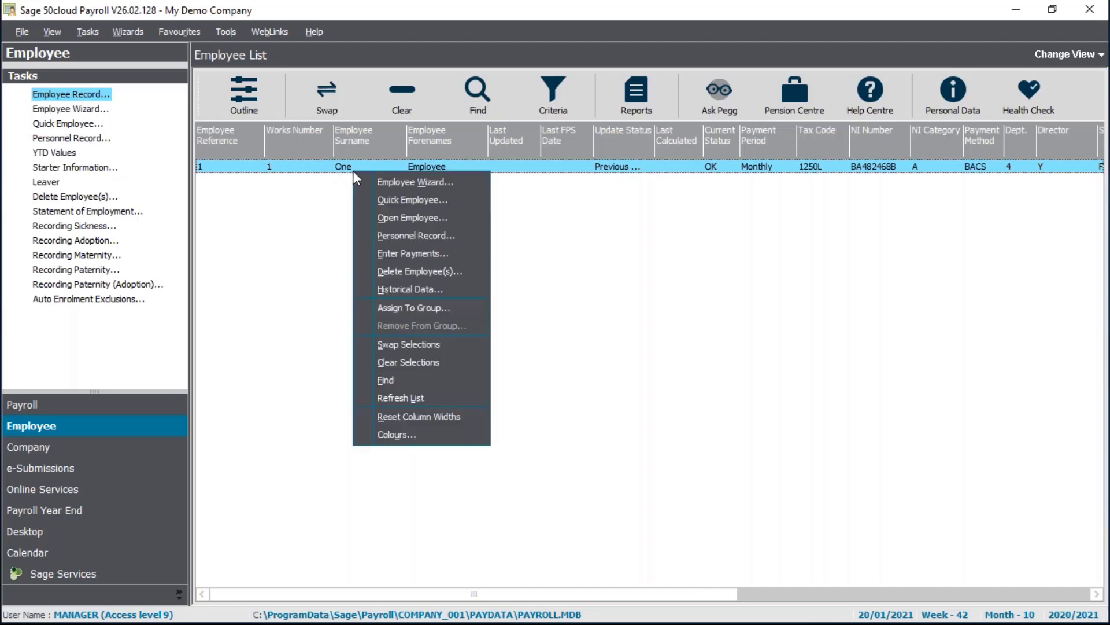
click(394, 218)
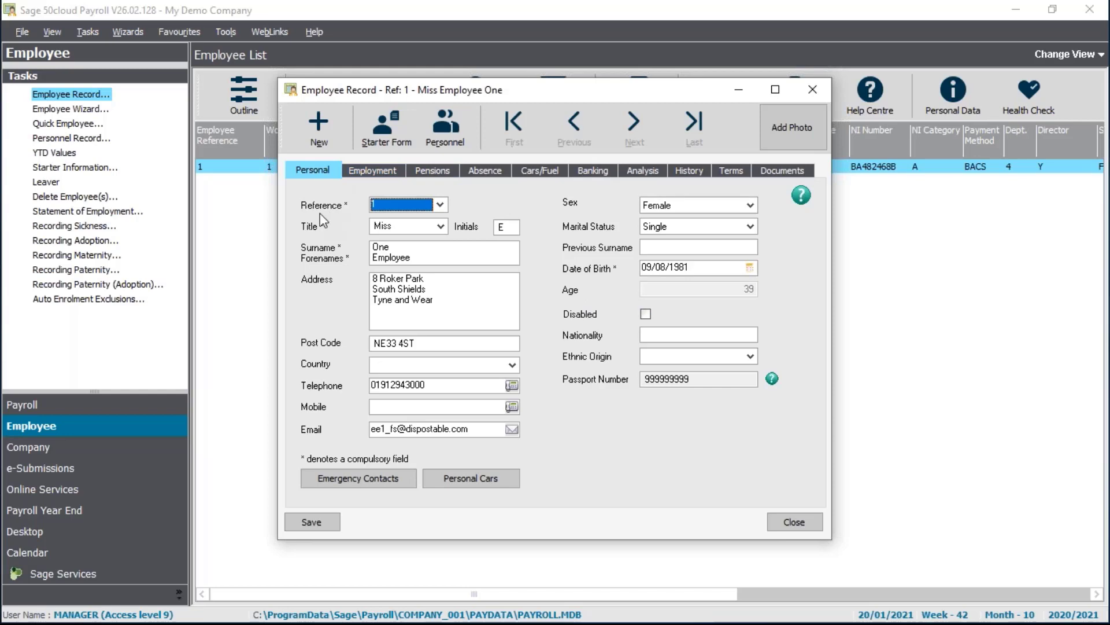
click(368, 172)
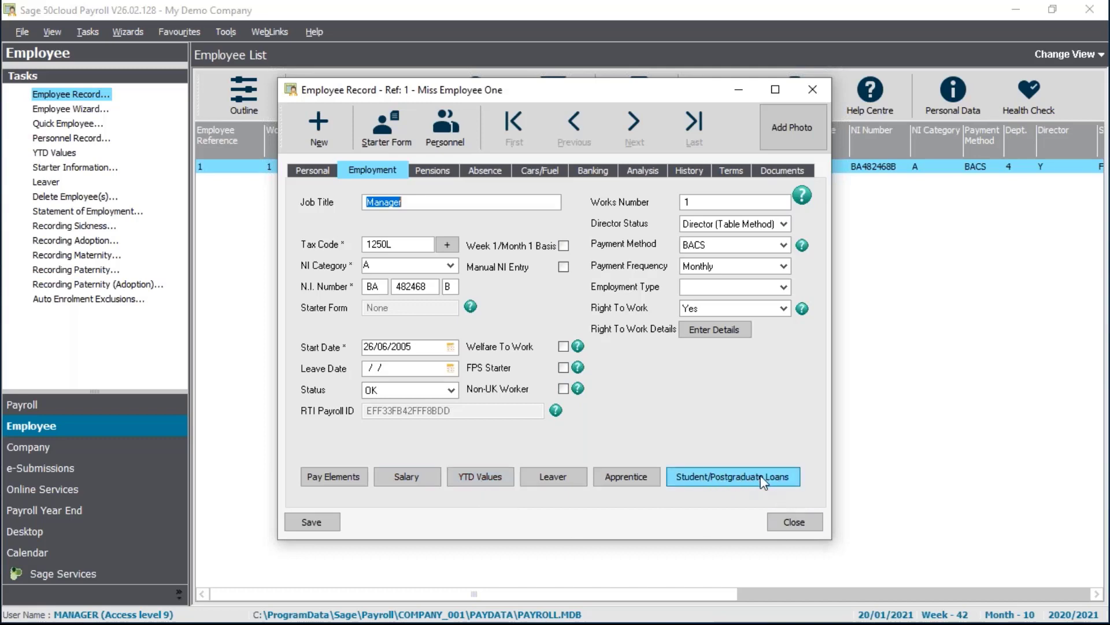
click(435, 167)
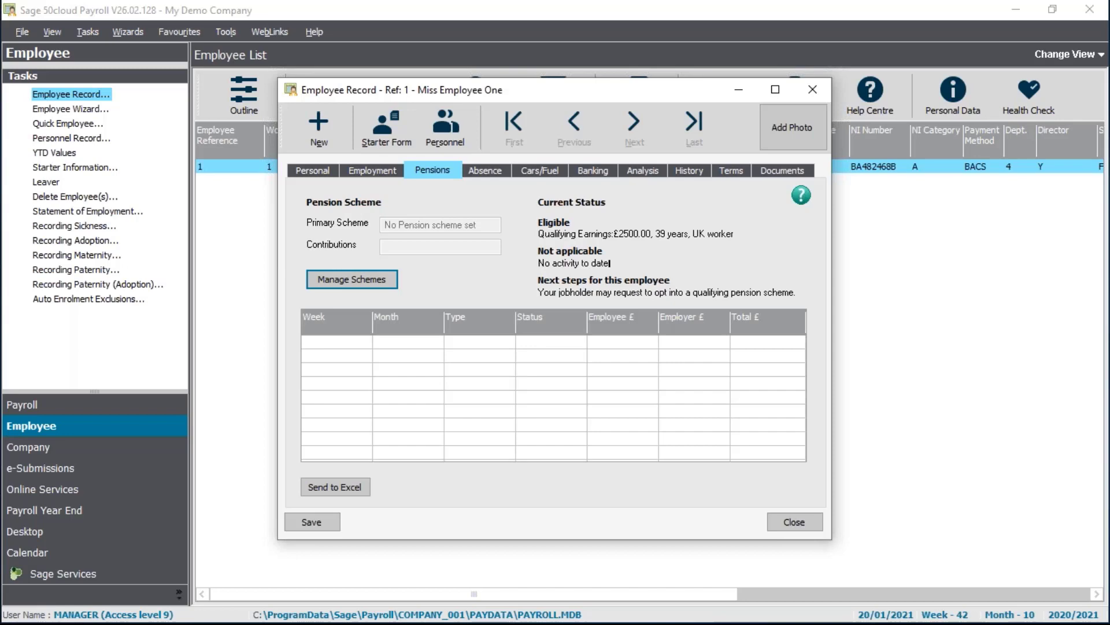
click(485, 170)
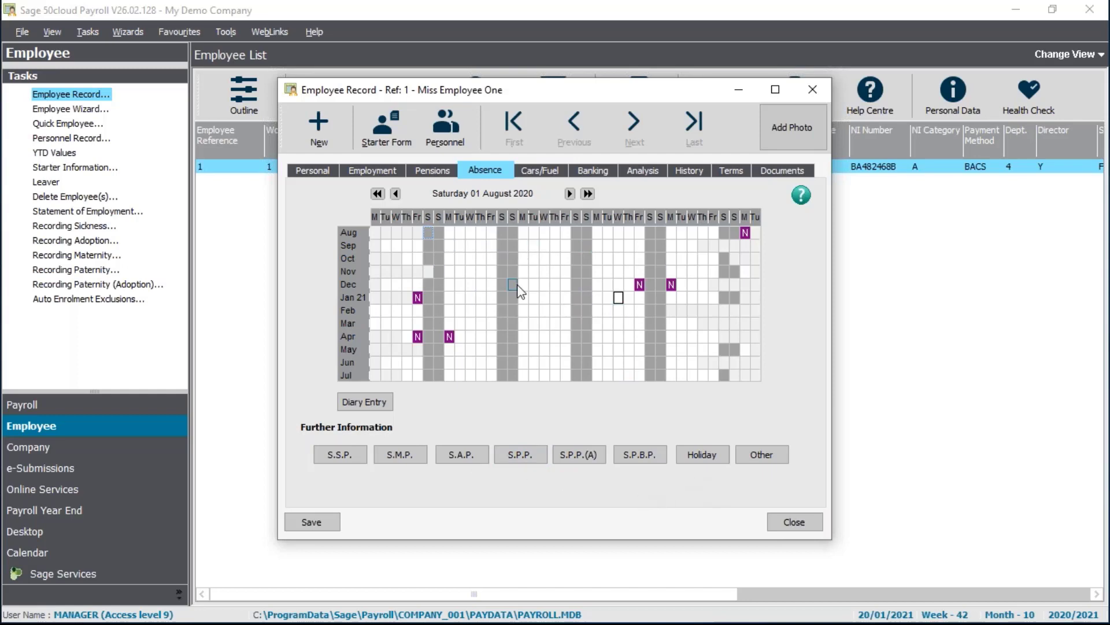
Step: Look through the employee's company car and fuel, banking, analysis, payment history and employment terms details
click(546, 171)
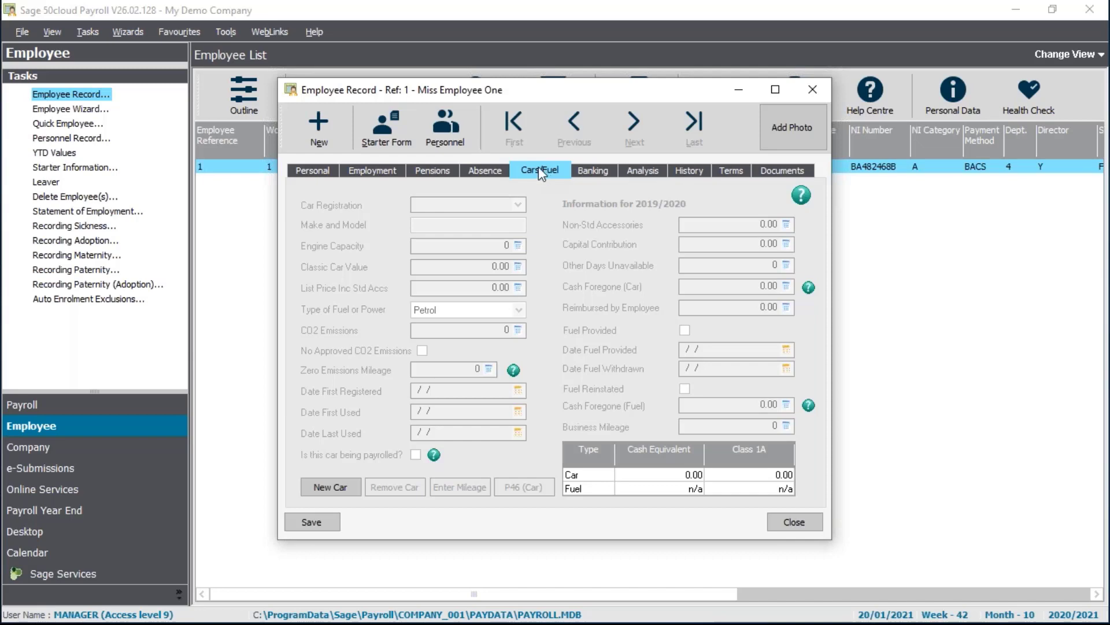
click(592, 172)
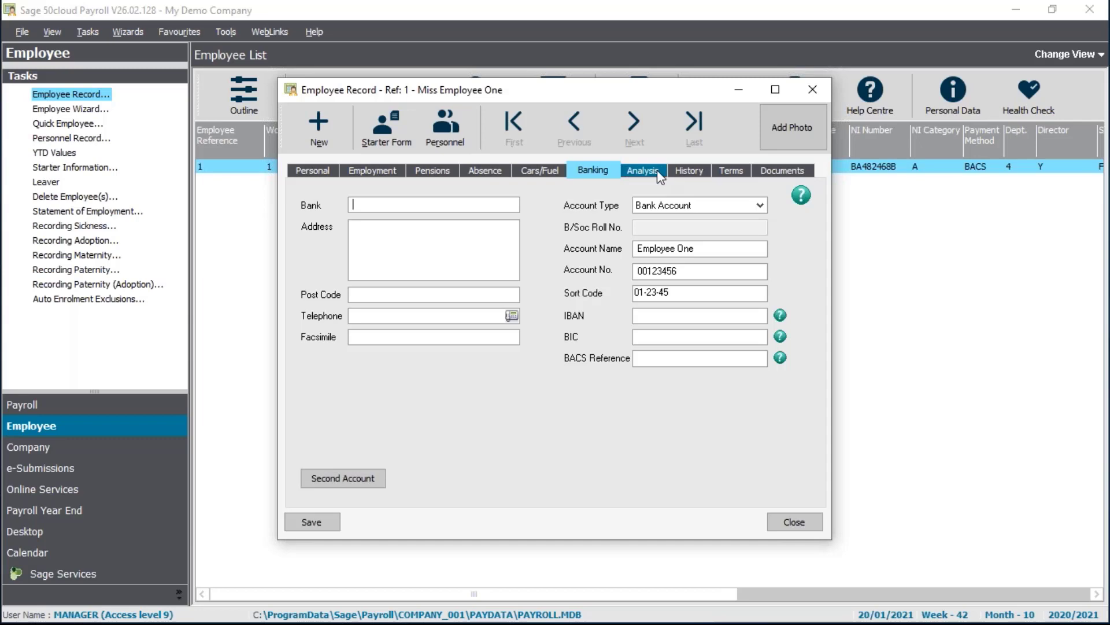
click(642, 170)
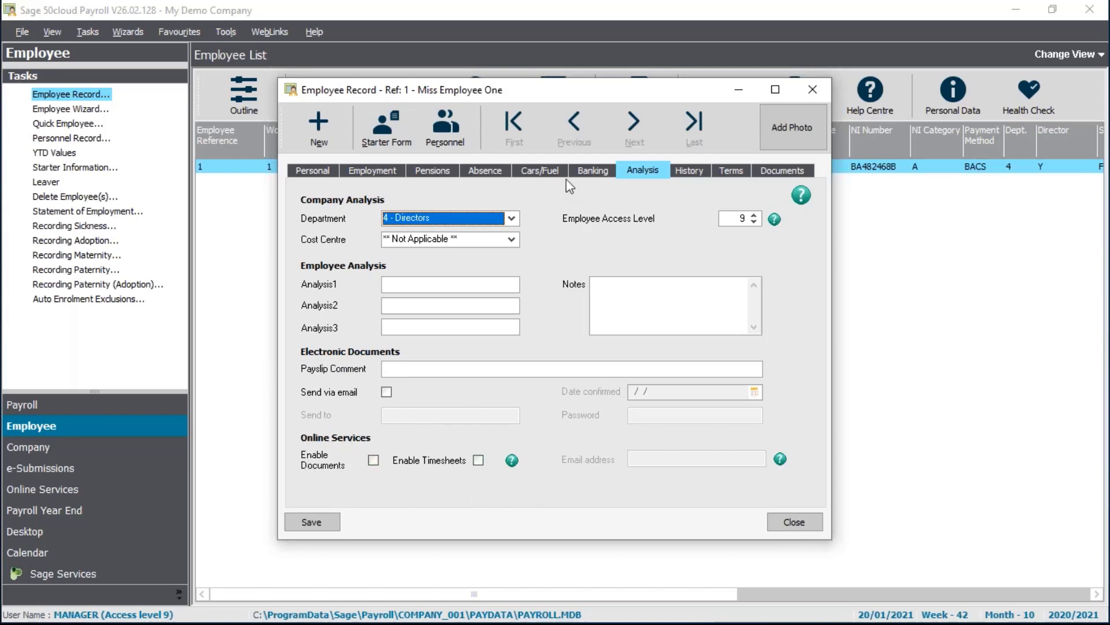
click(698, 183)
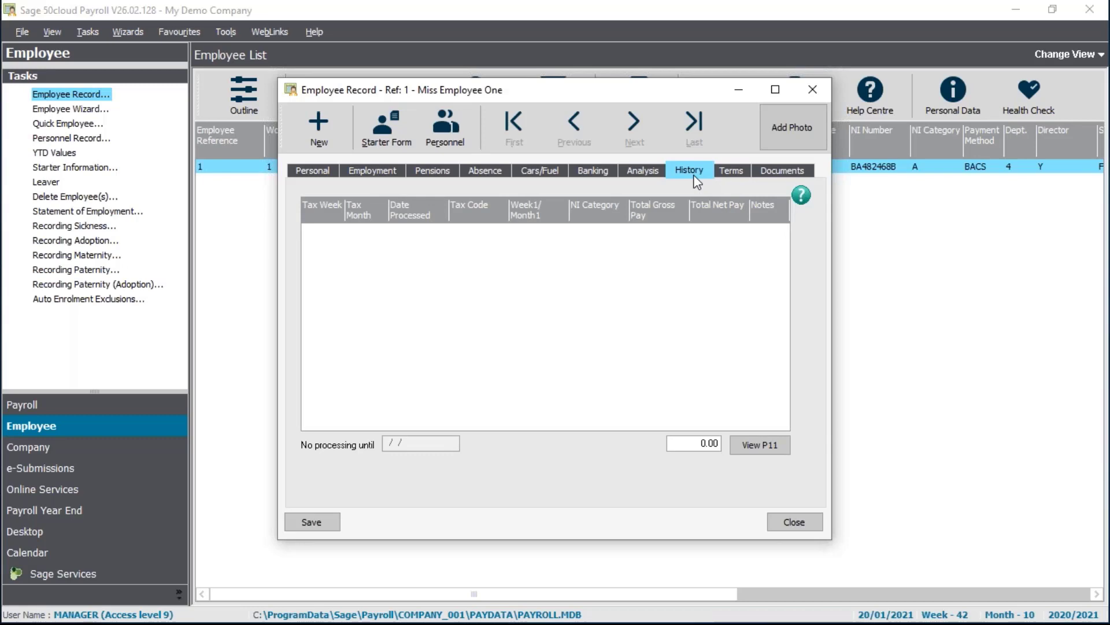
click(734, 174)
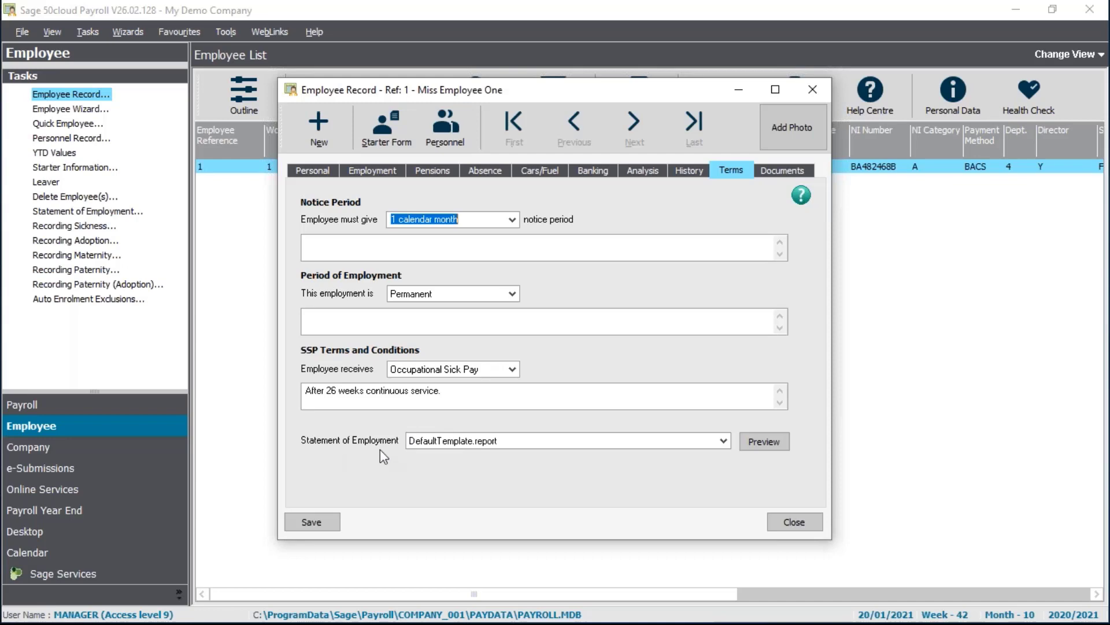
Step: Preview the employee's Statement of Employment from DefaultTemplate.report, read both pages through to the signature lines, and close the preview
click(757, 449)
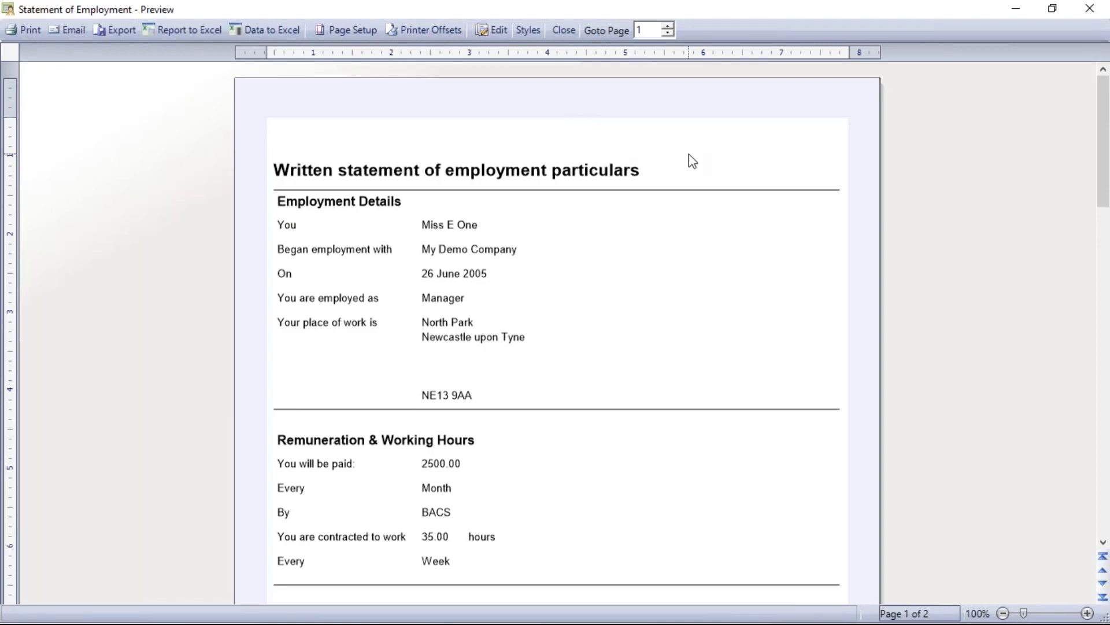
scroll(689, 154, down, 3)
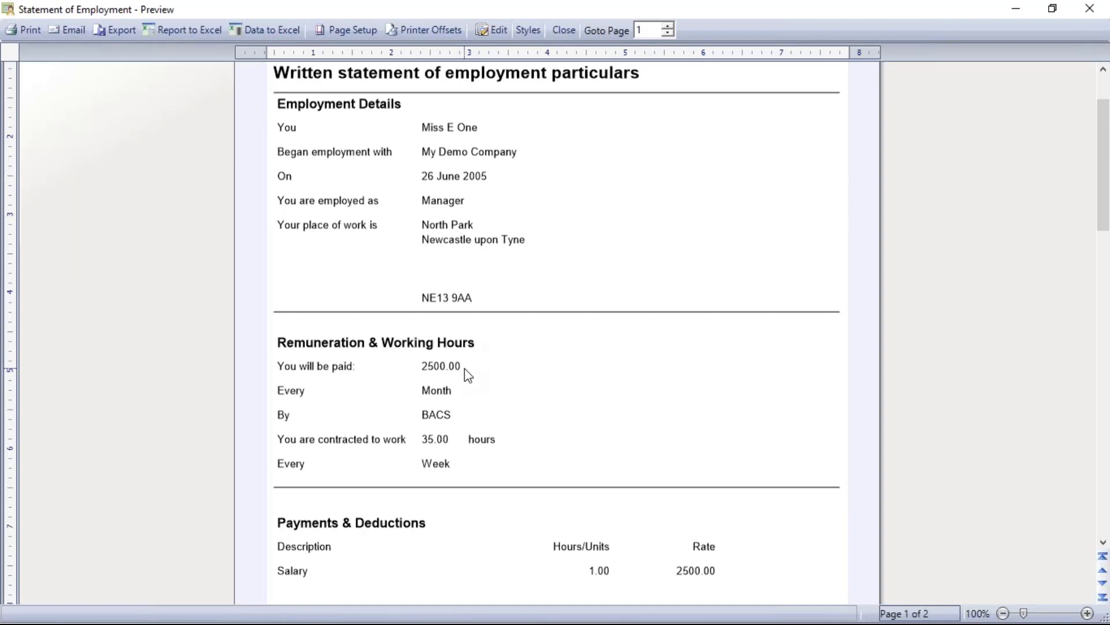
scroll(467, 374, down, 6)
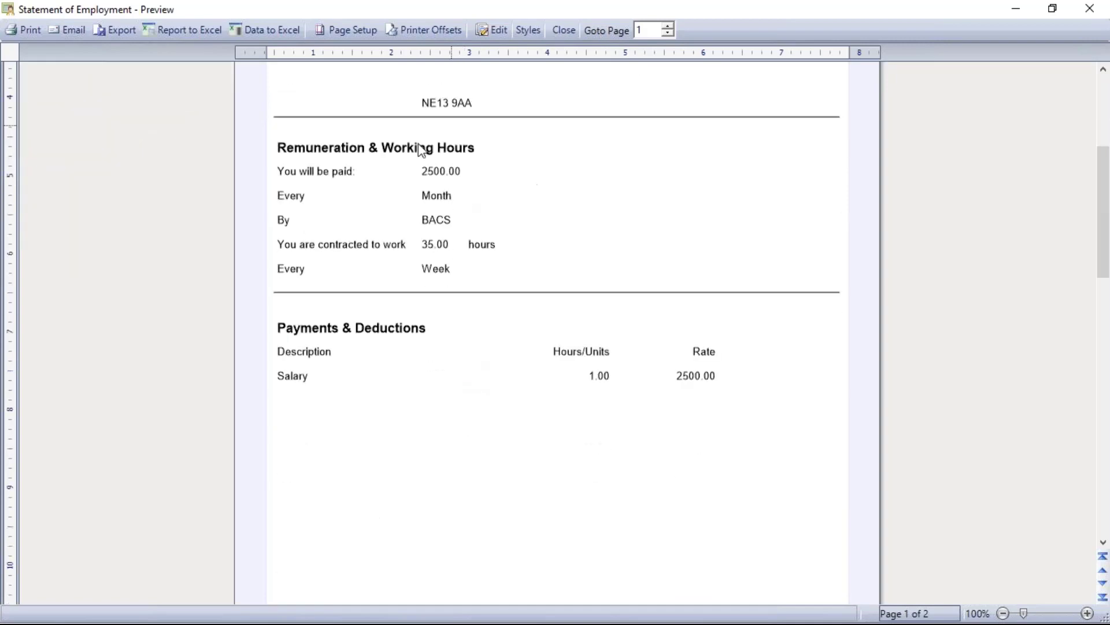
scroll(579, 408, down, 20)
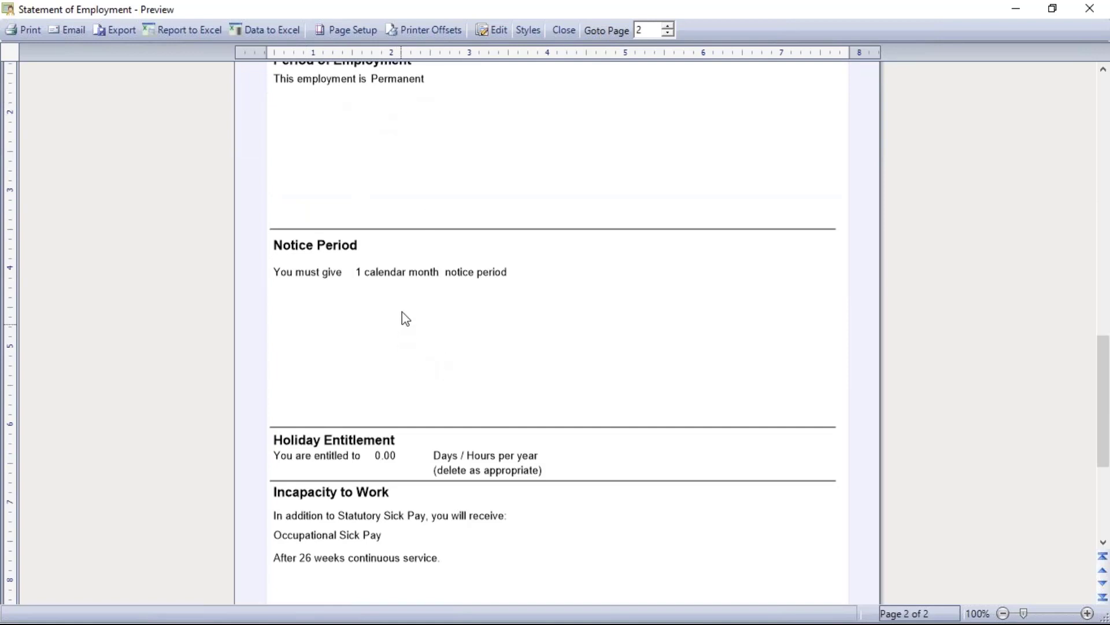
scroll(538, 476, down, 6)
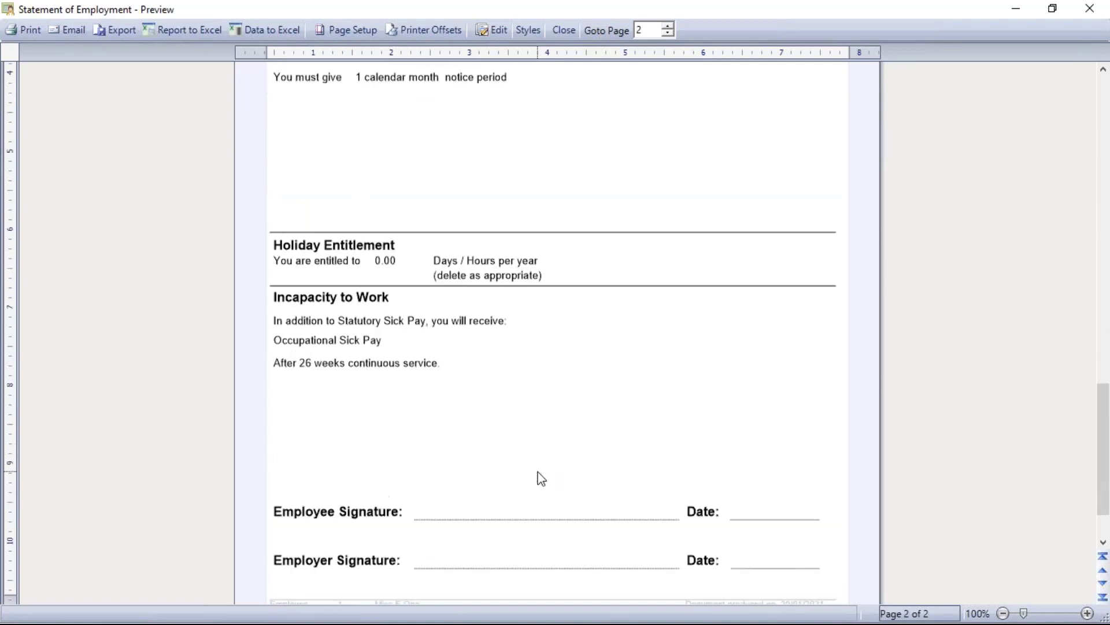
click(564, 30)
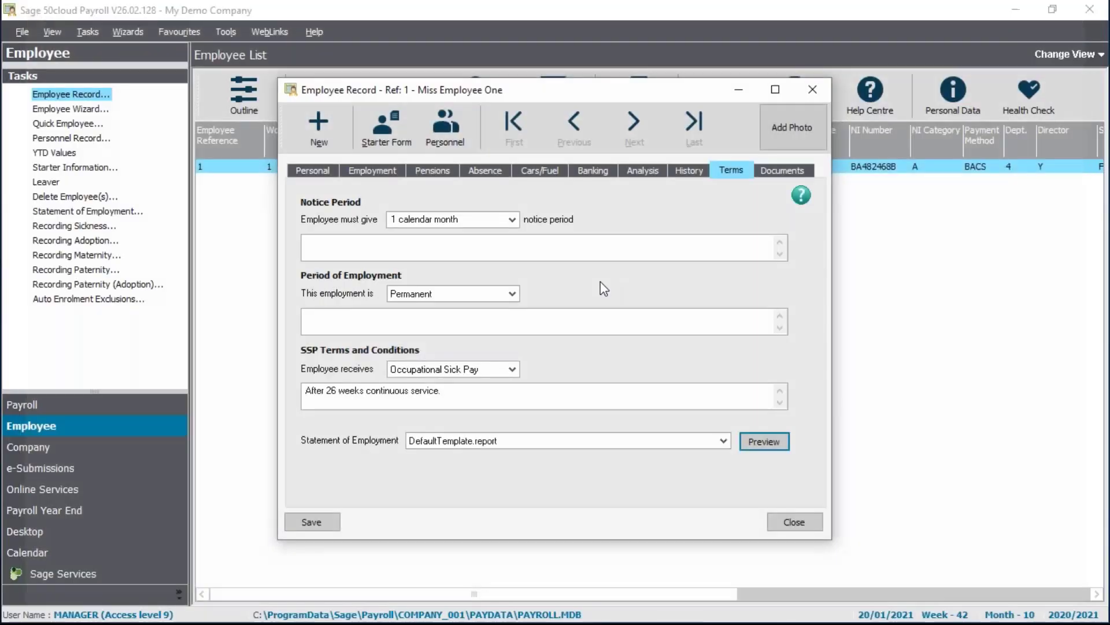
Step: Check the employee's stored documents, close the record without saving, and clear the selection in the employee list
click(802, 171)
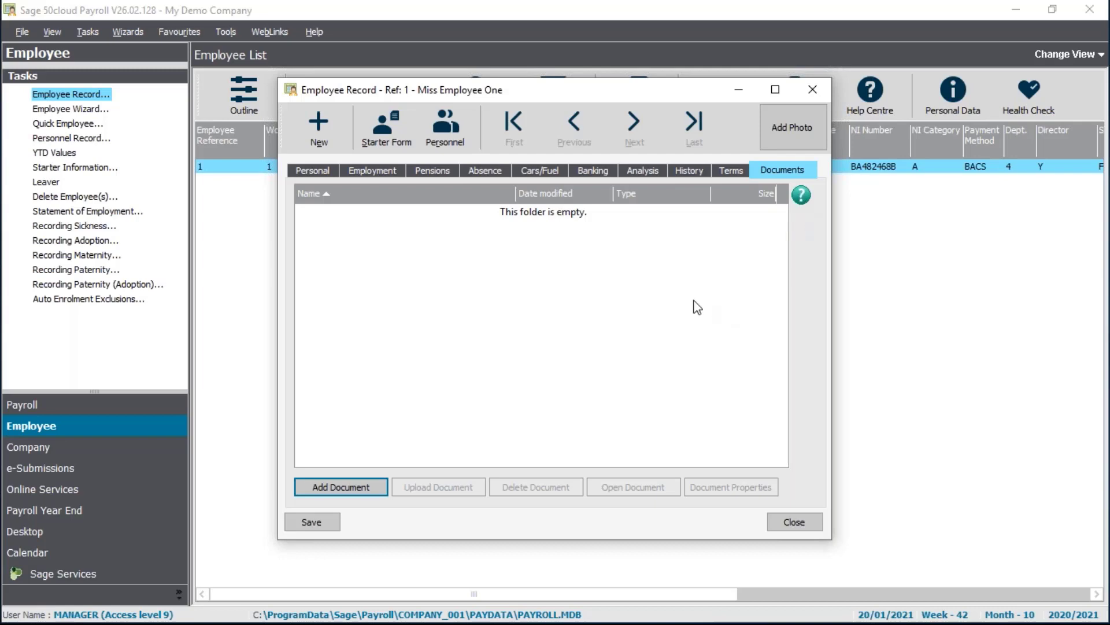
click(795, 523)
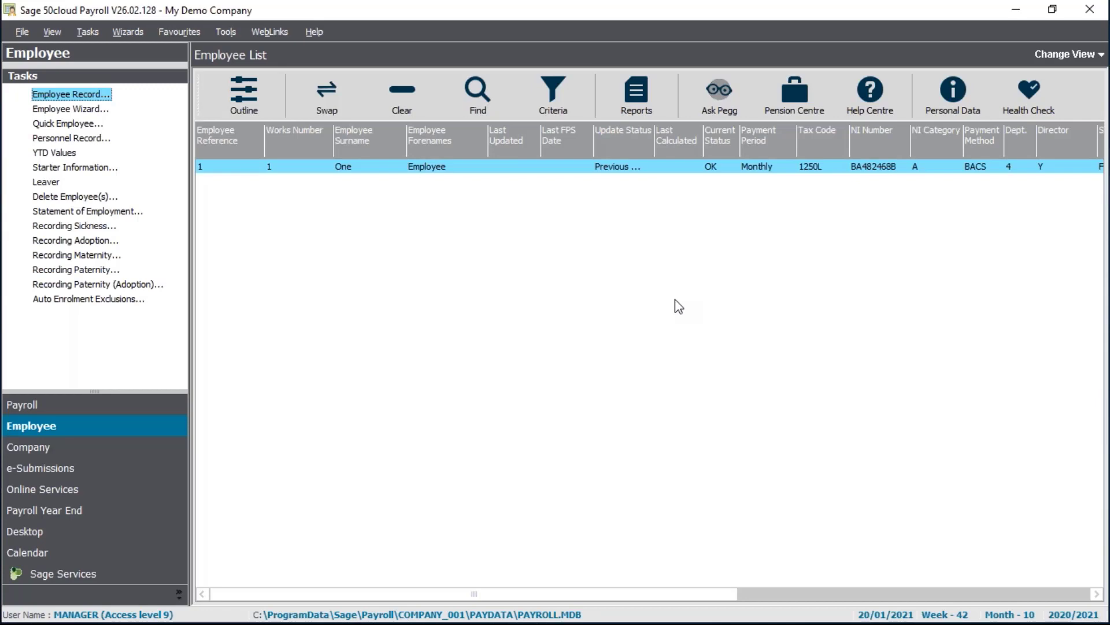
click(398, 91)
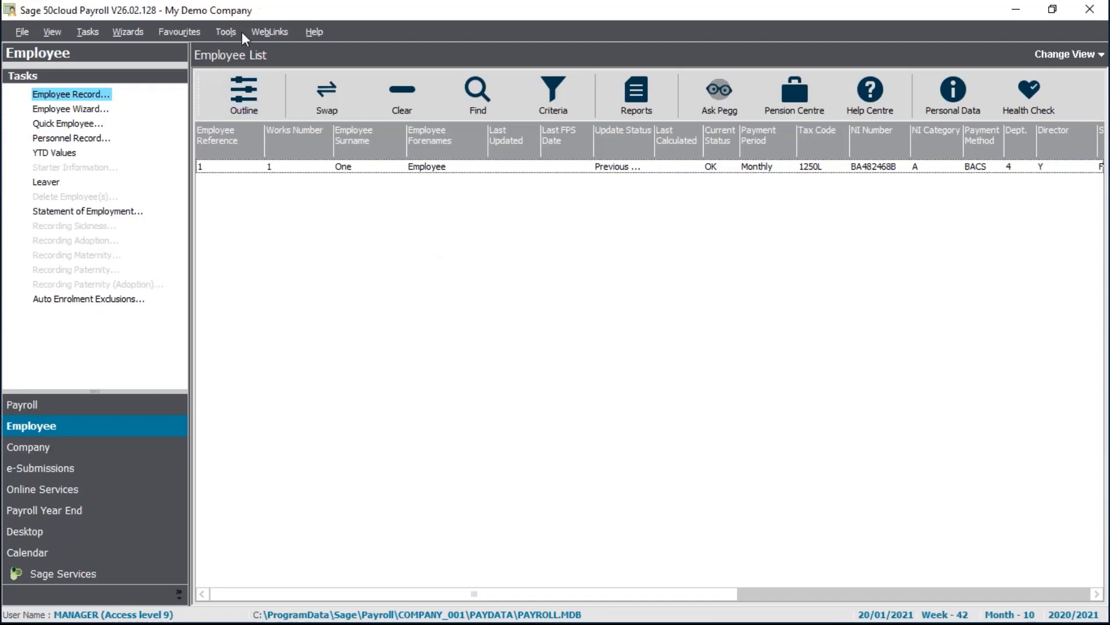
Step: Start the Employee Wizard for a new starter using their starter form, enter "test" as surname and forename, and continue without an address
click(87, 110)
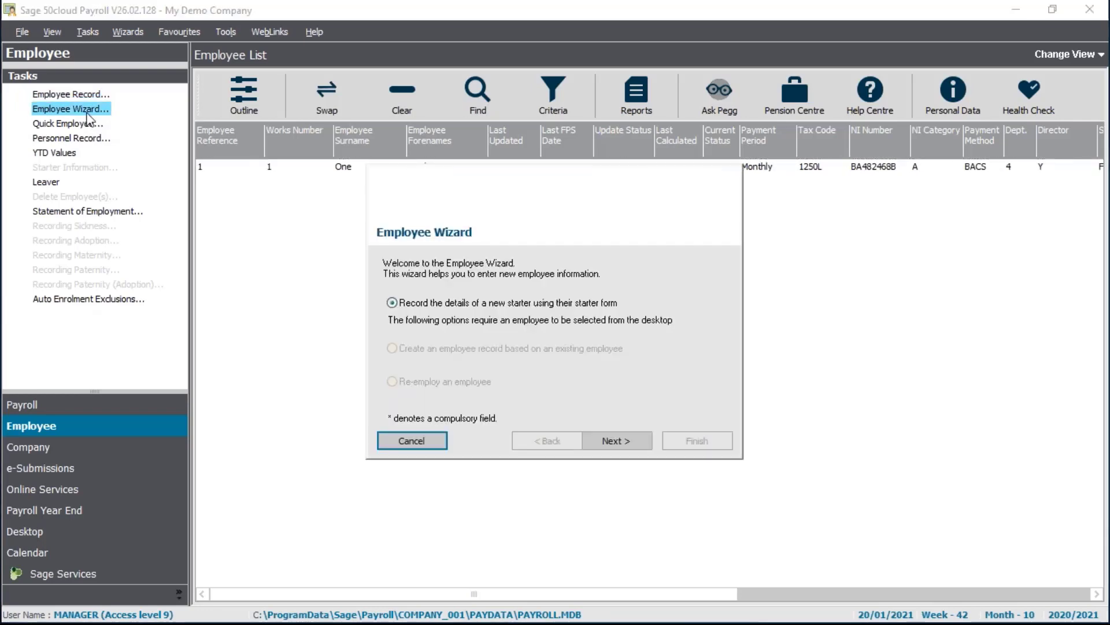
click(625, 445)
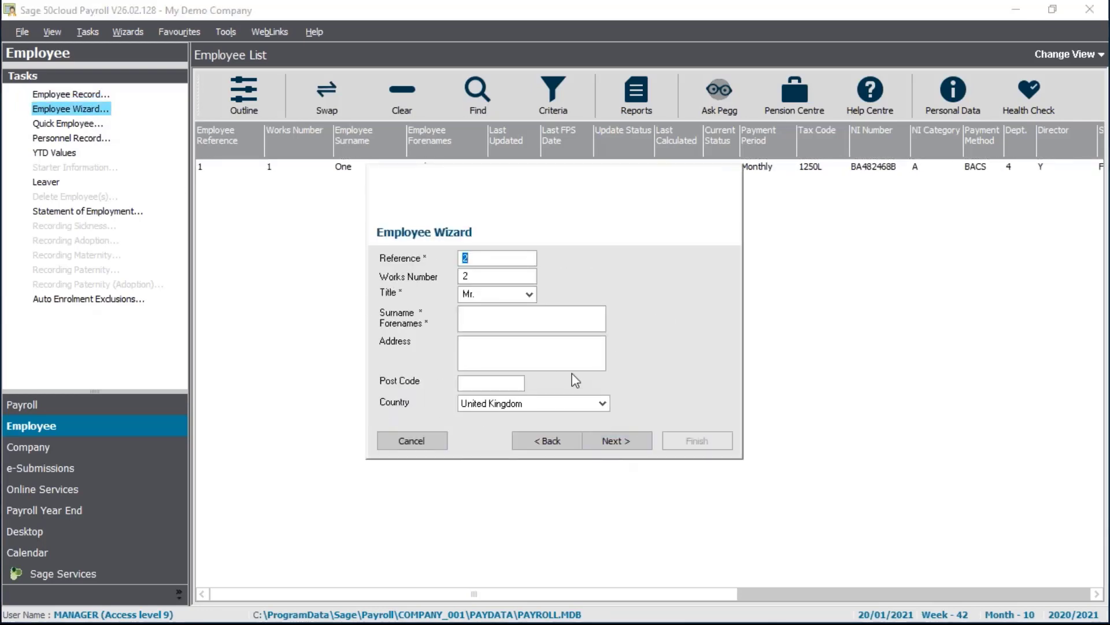
text(test)
key(Tab)
text(test)
click(642, 449)
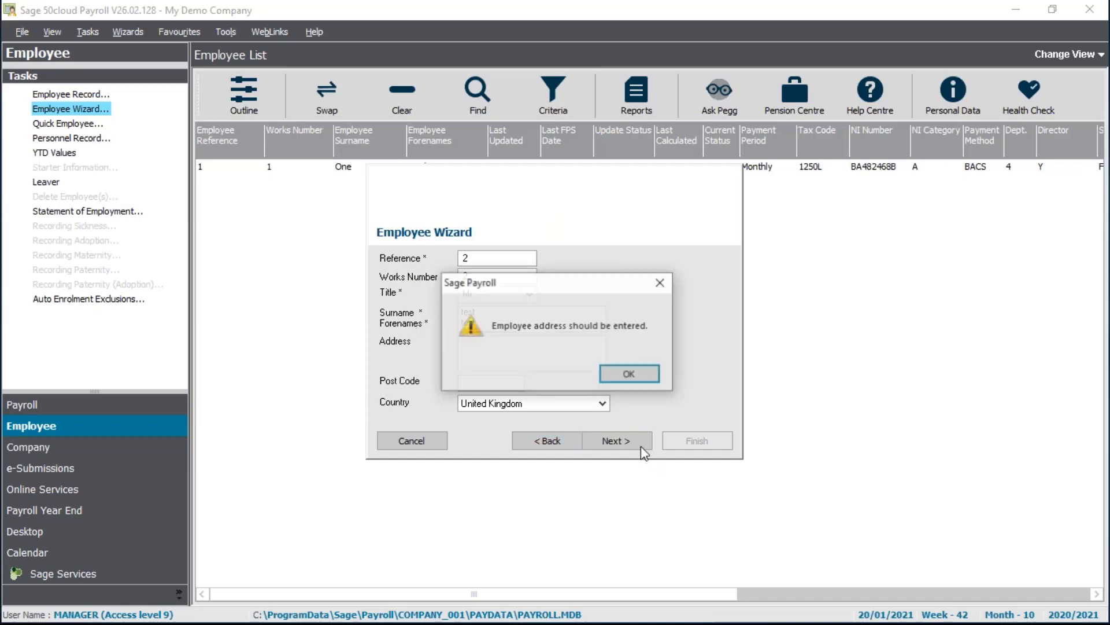
click(641, 373)
Step: Enter the new starter's date of birth, set the start date to 20/01/2021, and record the Right To Work check as Yes
click(512, 300)
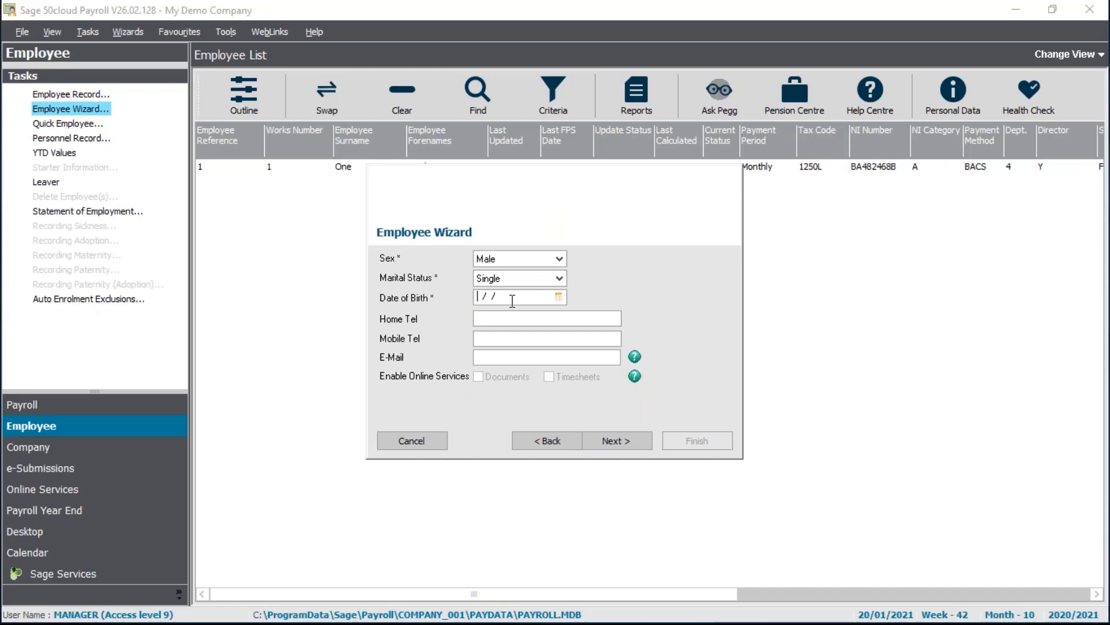
text(090386)
click(614, 440)
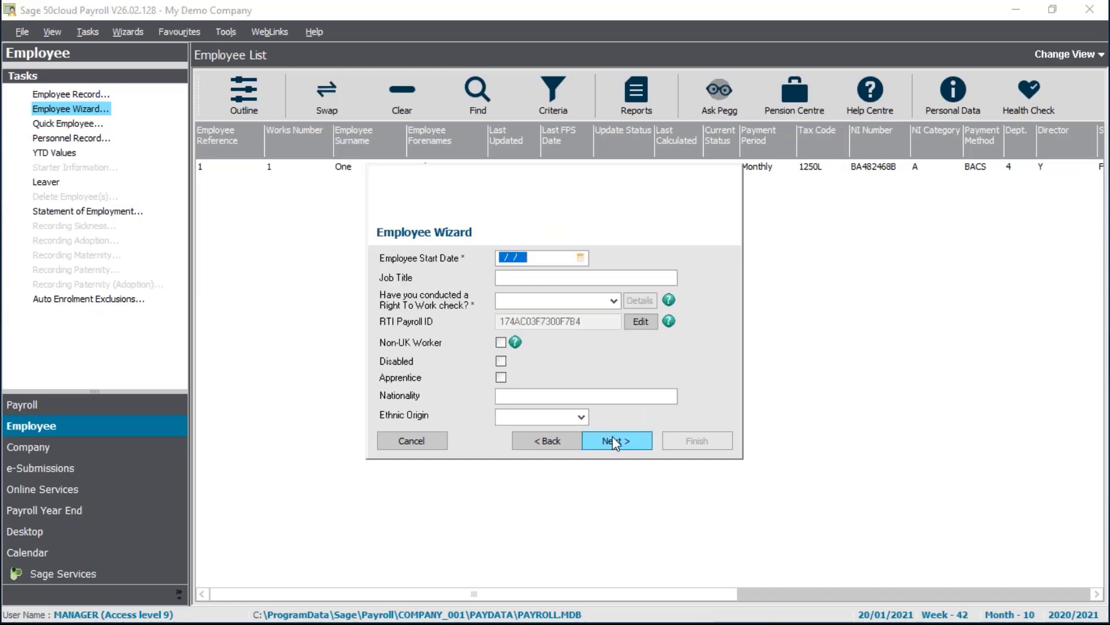
text(200121)
click(613, 302)
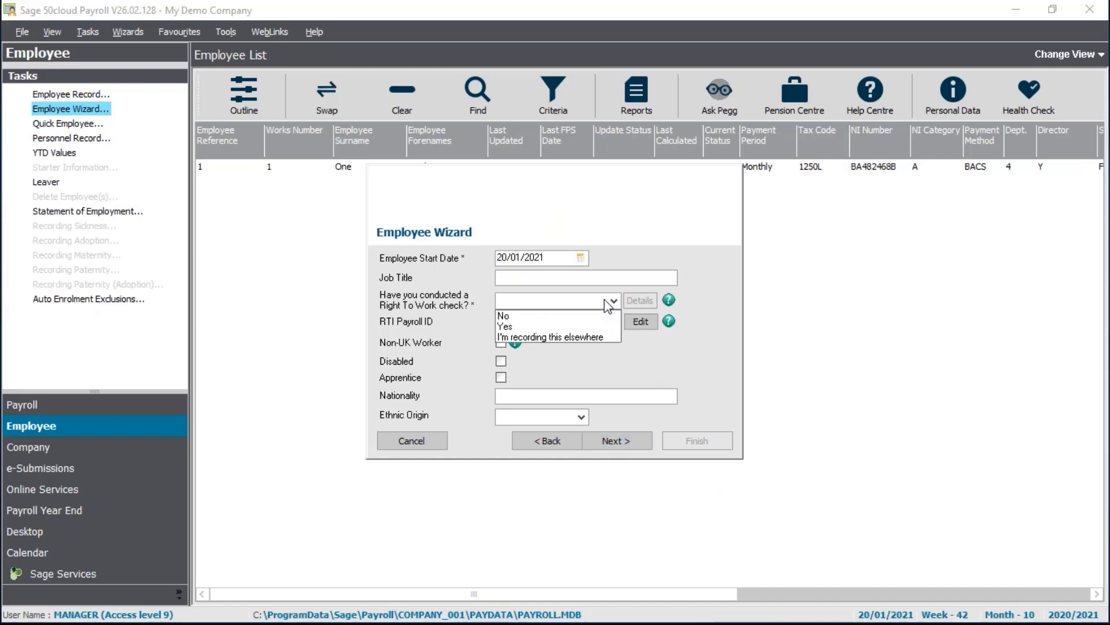
click(593, 326)
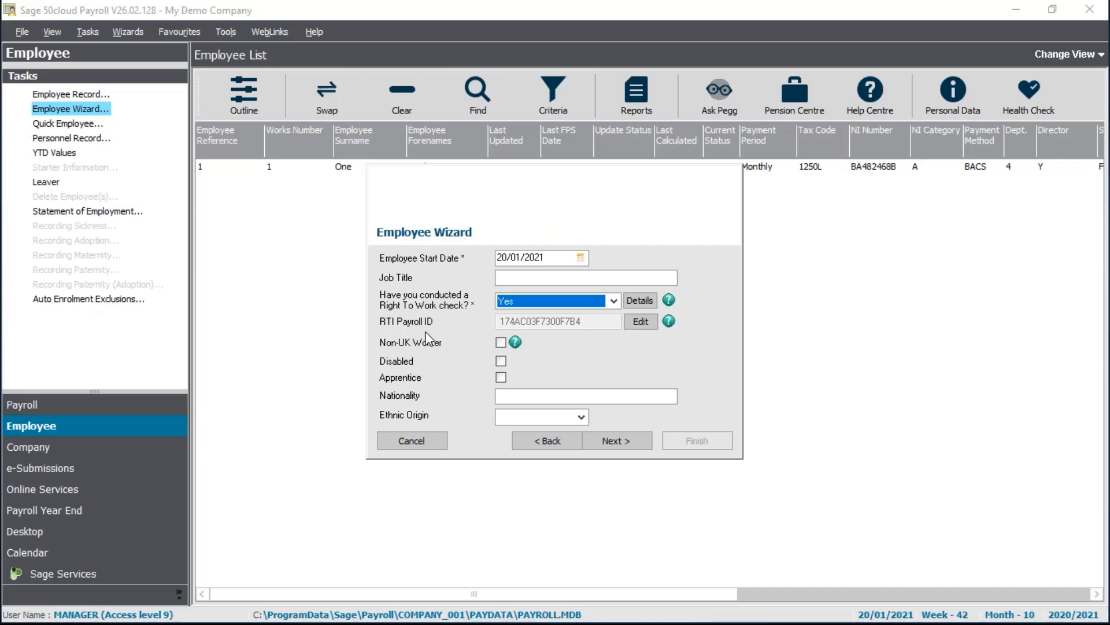
Step: Look through the Old Payroll ID options in the new starter's RTI Payroll ID settings and leave them without saving
click(642, 322)
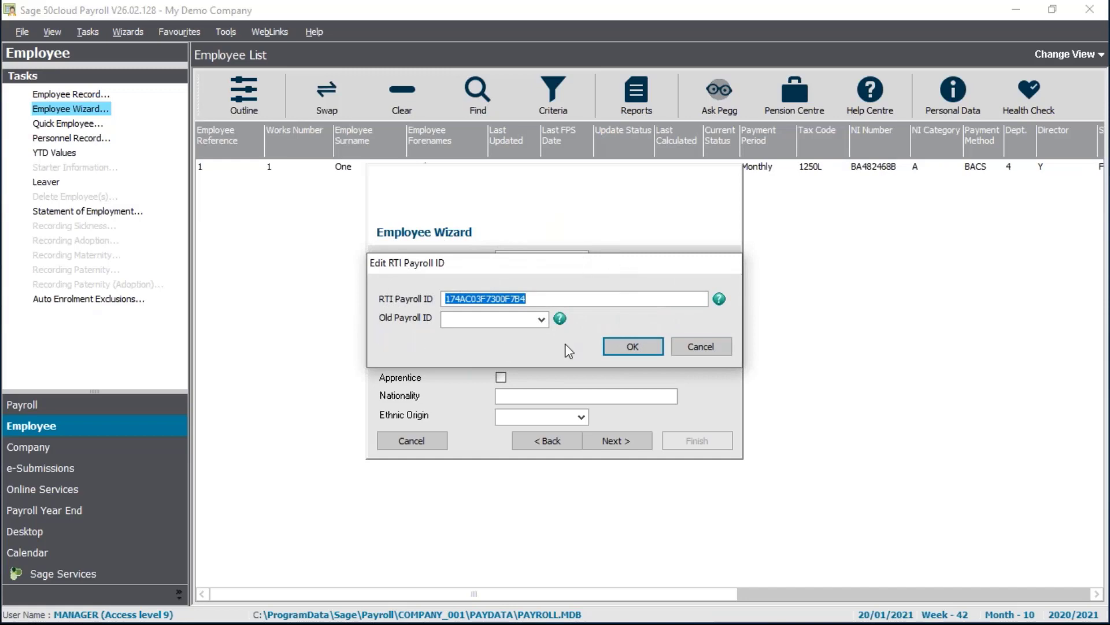
click(541, 320)
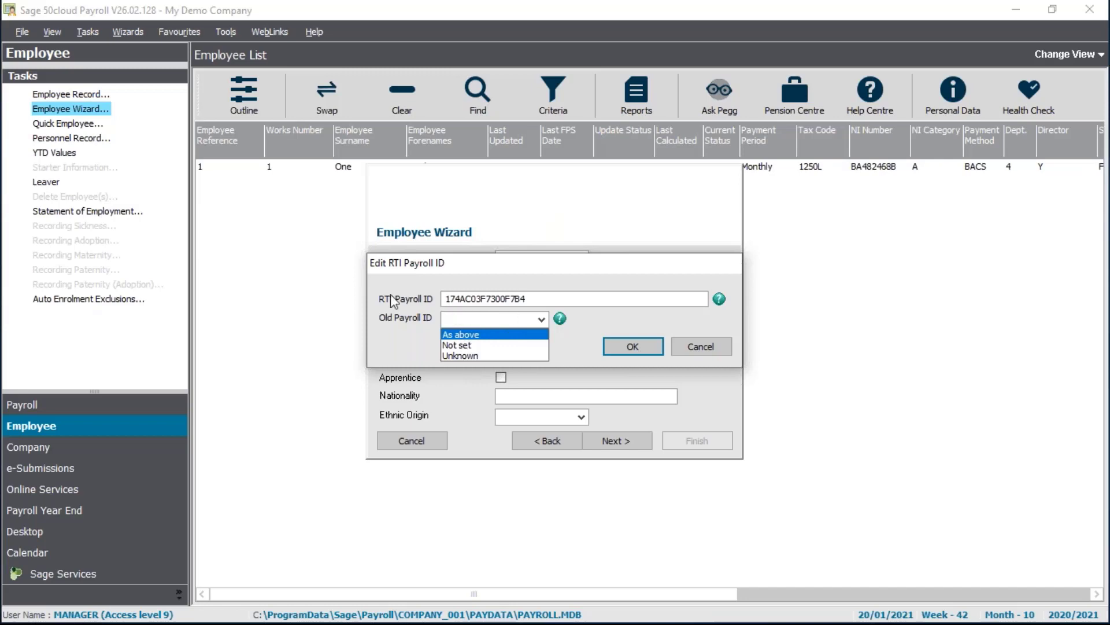
click(479, 355)
click(701, 346)
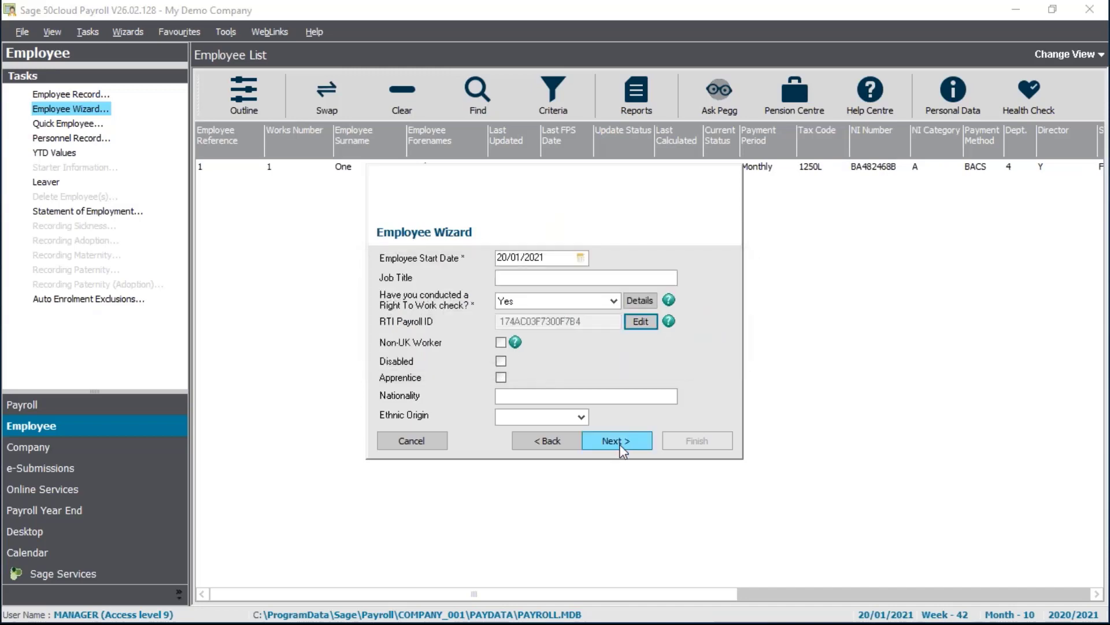
Step: Set the new starter's form to "None, existing employee" and exit the Employee Wizard without creating the employee
click(620, 446)
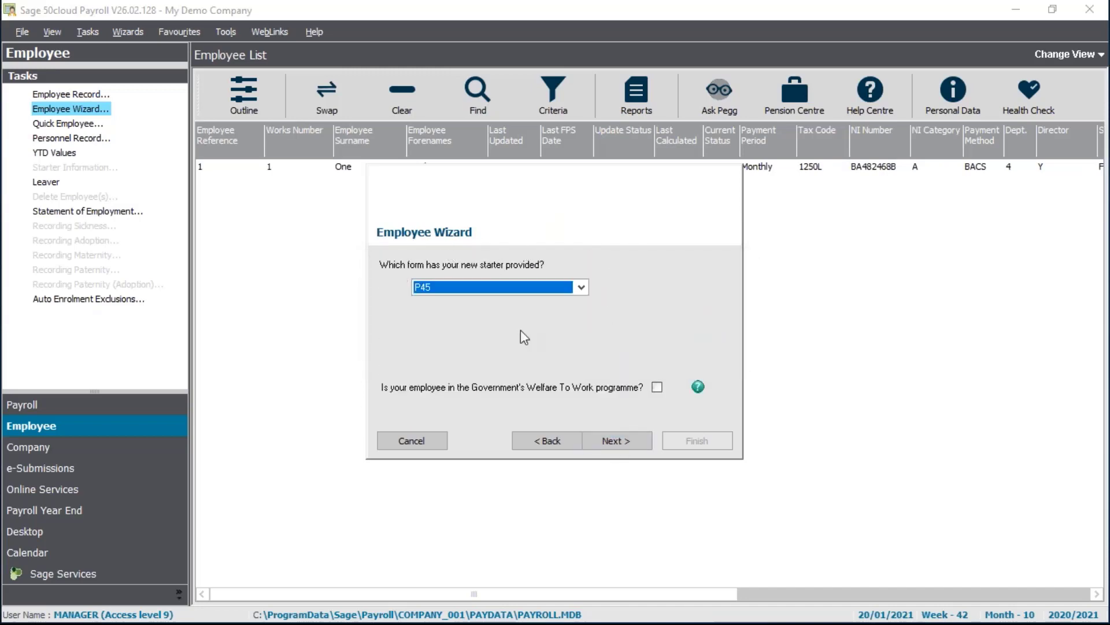
click(561, 288)
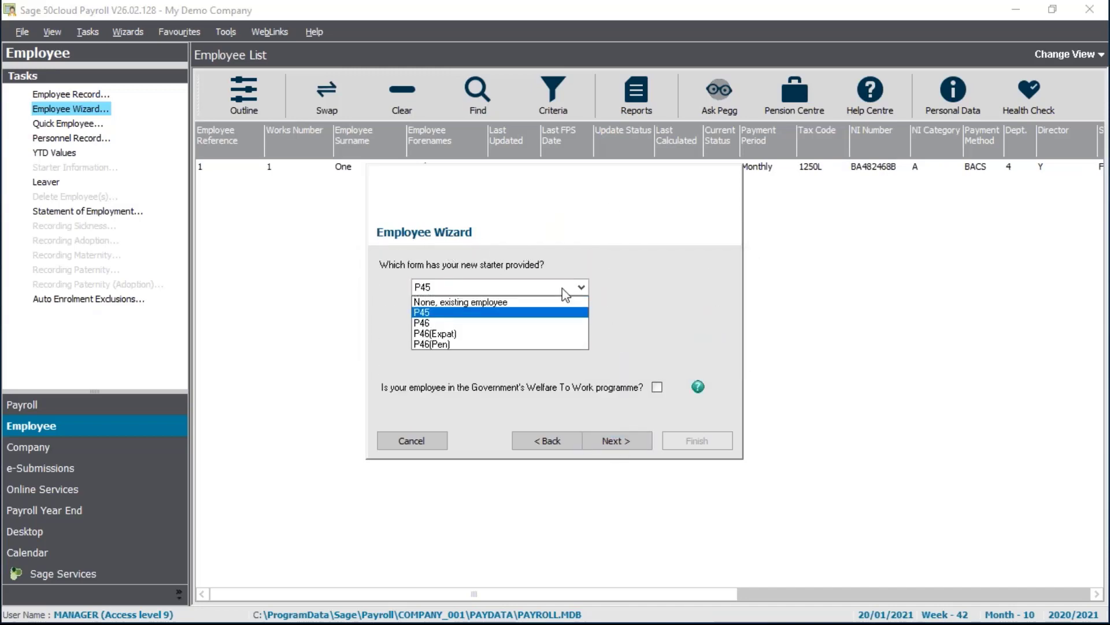
click(519, 303)
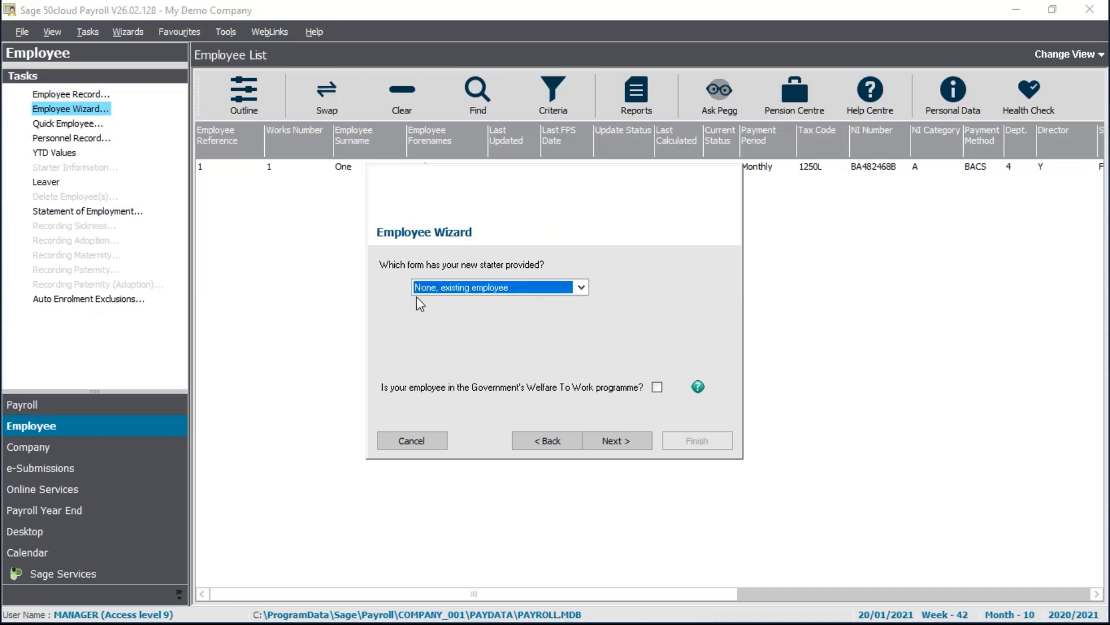
click(421, 438)
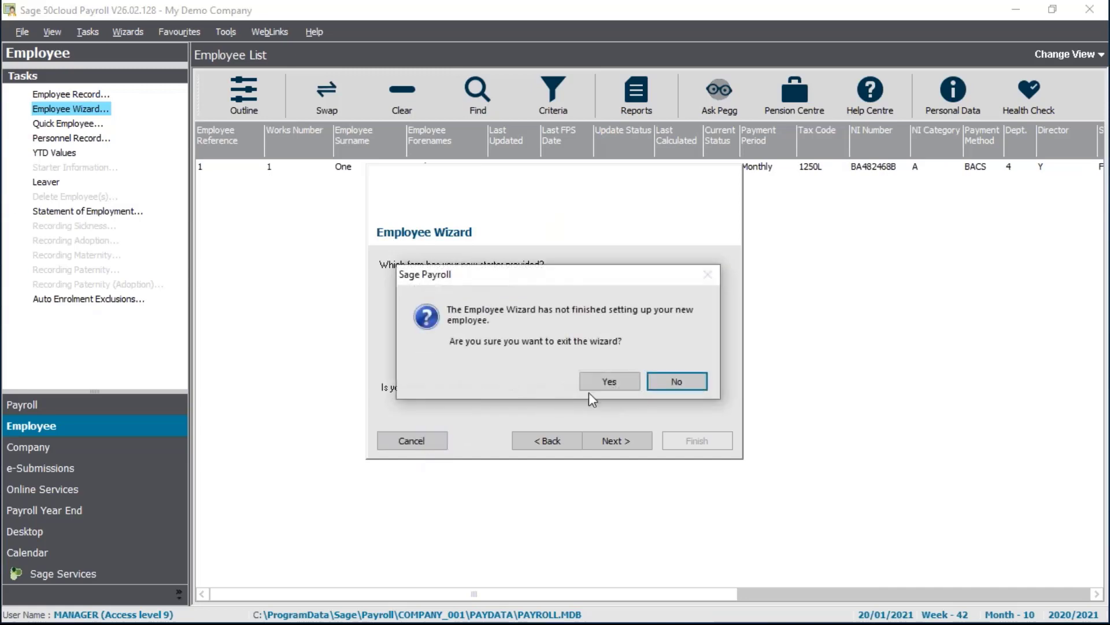
click(598, 382)
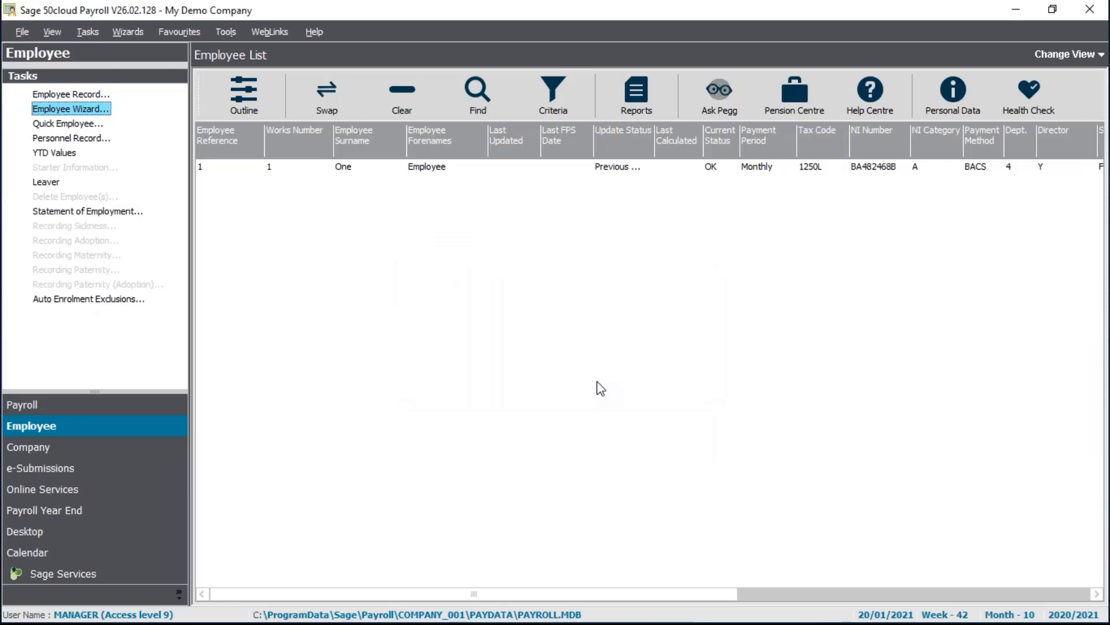
Step: Open the Quick Employee form, look through the employee provided form options, and close it without adding an employee
click(67, 124)
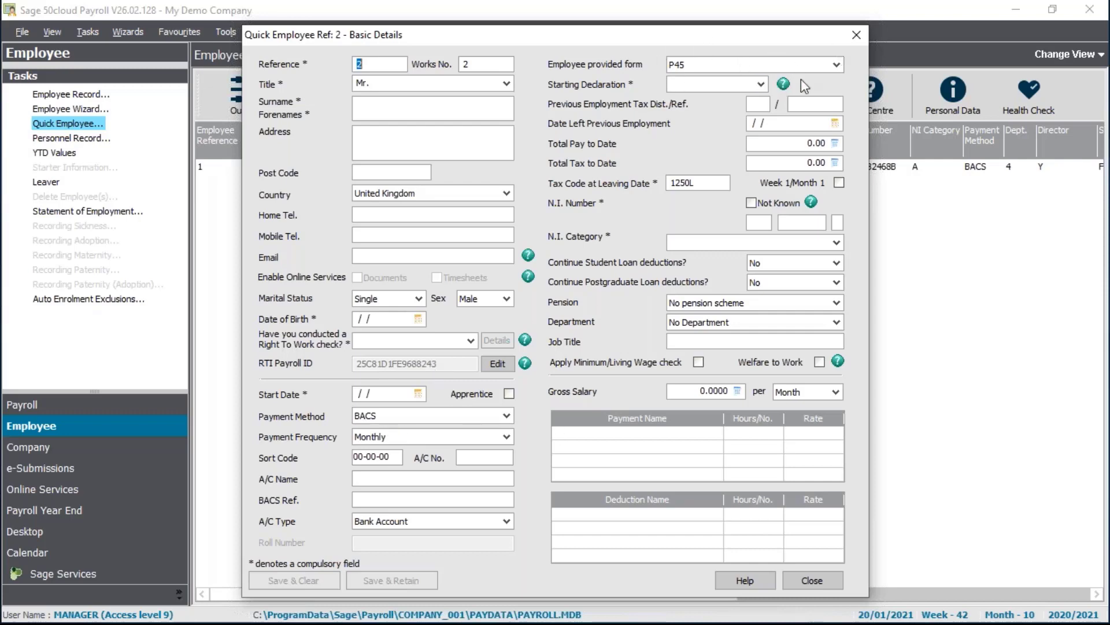
click(720, 64)
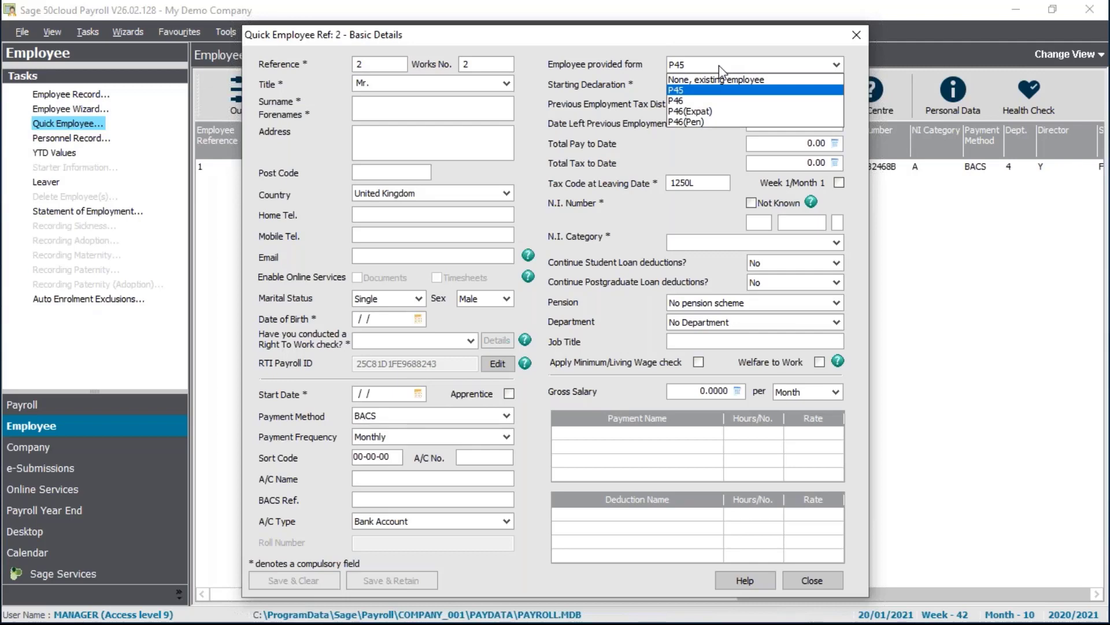
click(719, 65)
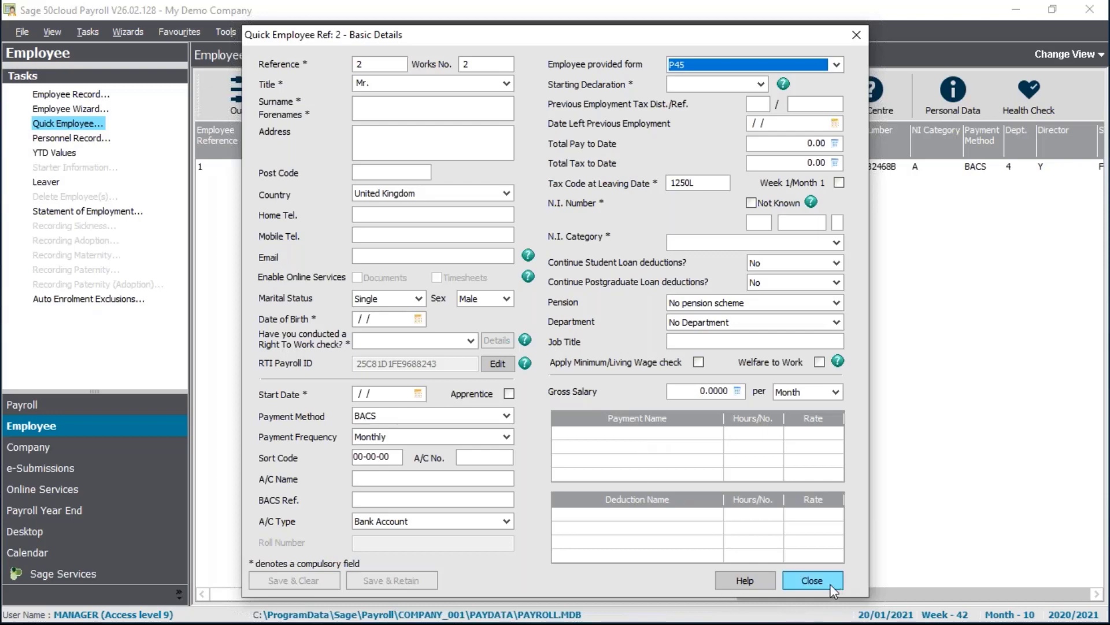
click(812, 580)
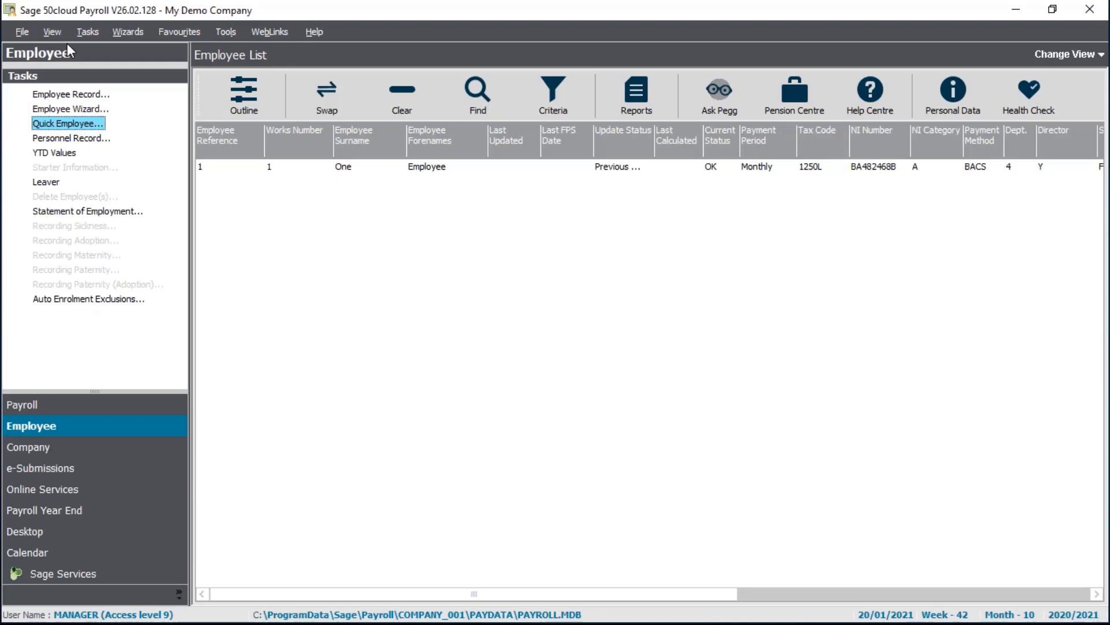
Step: Open the Sage Payroll program folder from the software's About information and look through the import files in CSV Templates
click(314, 37)
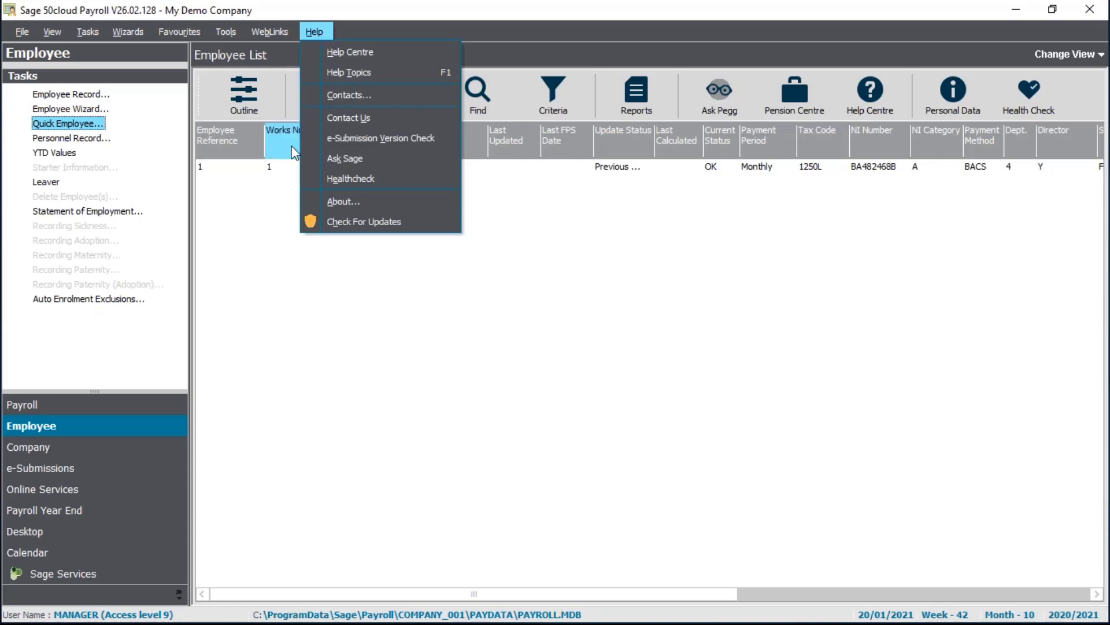
click(360, 203)
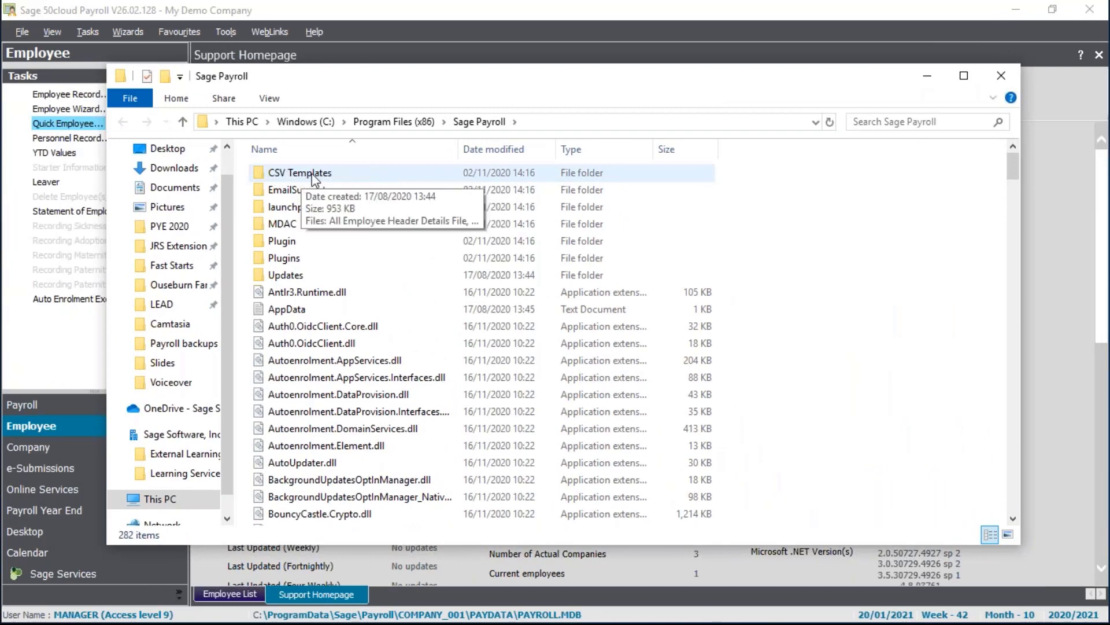
double_click(312, 174)
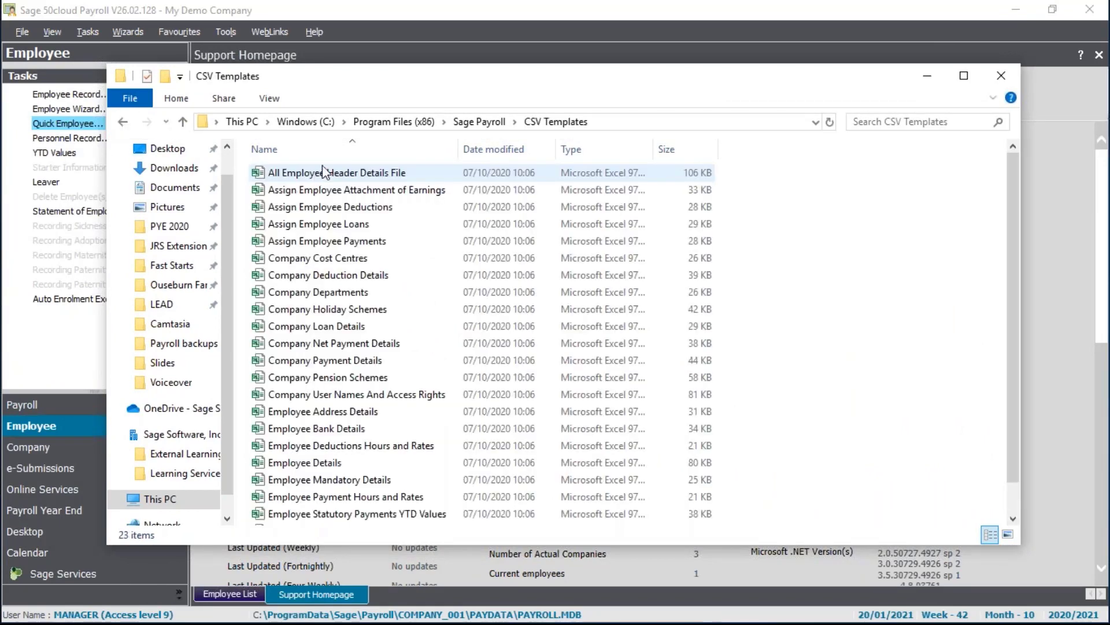
scroll(340, 465, down, 1)
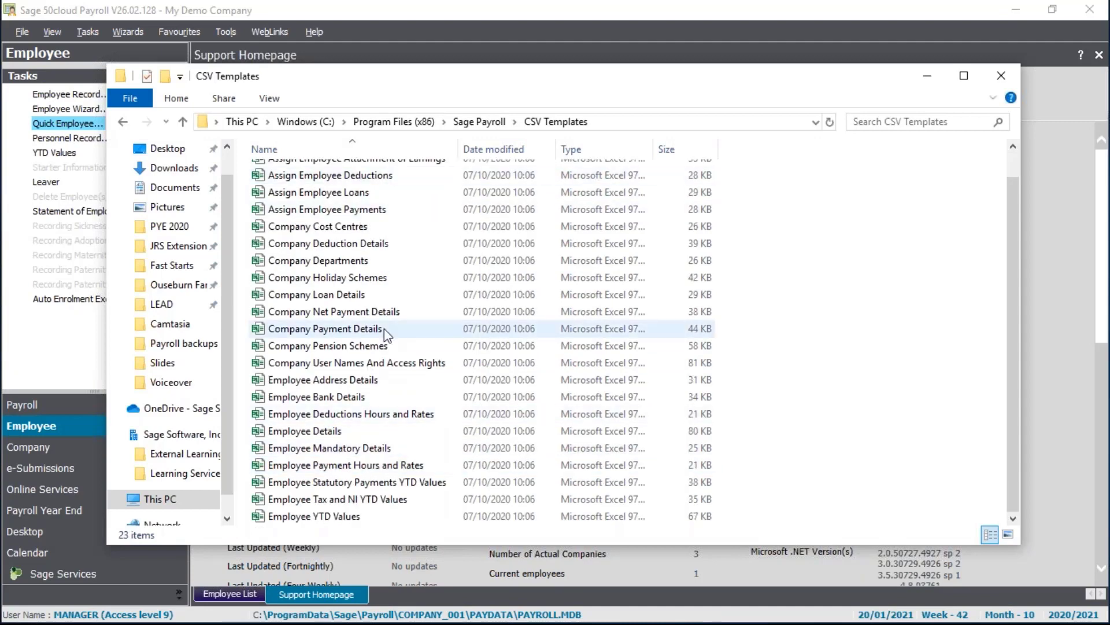
scroll(384, 328, up, 1)
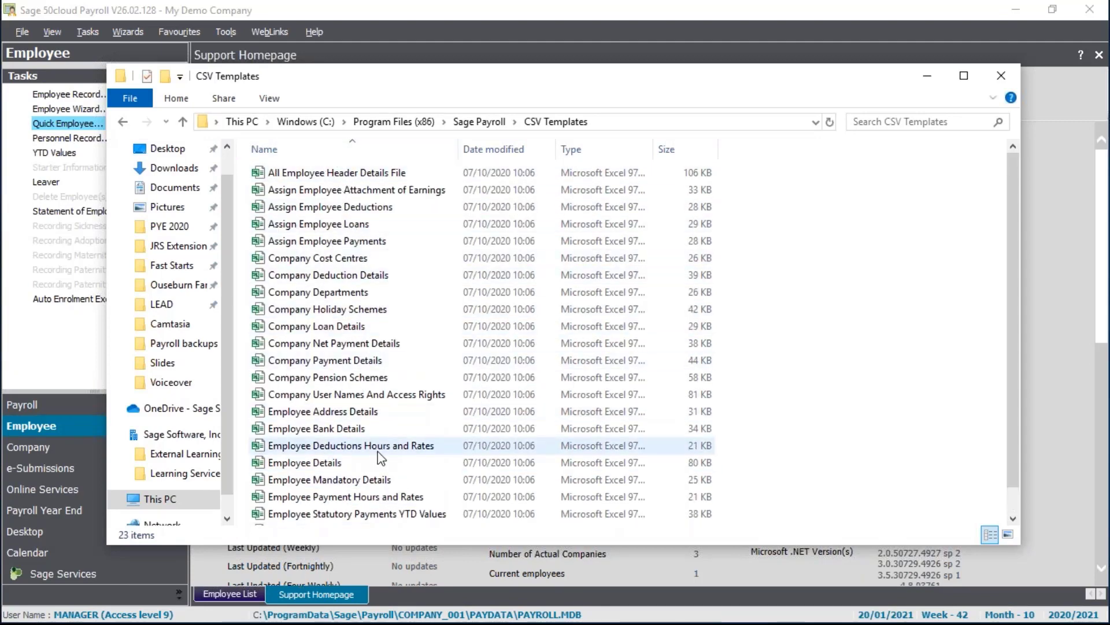
scroll(371, 463, down, 1)
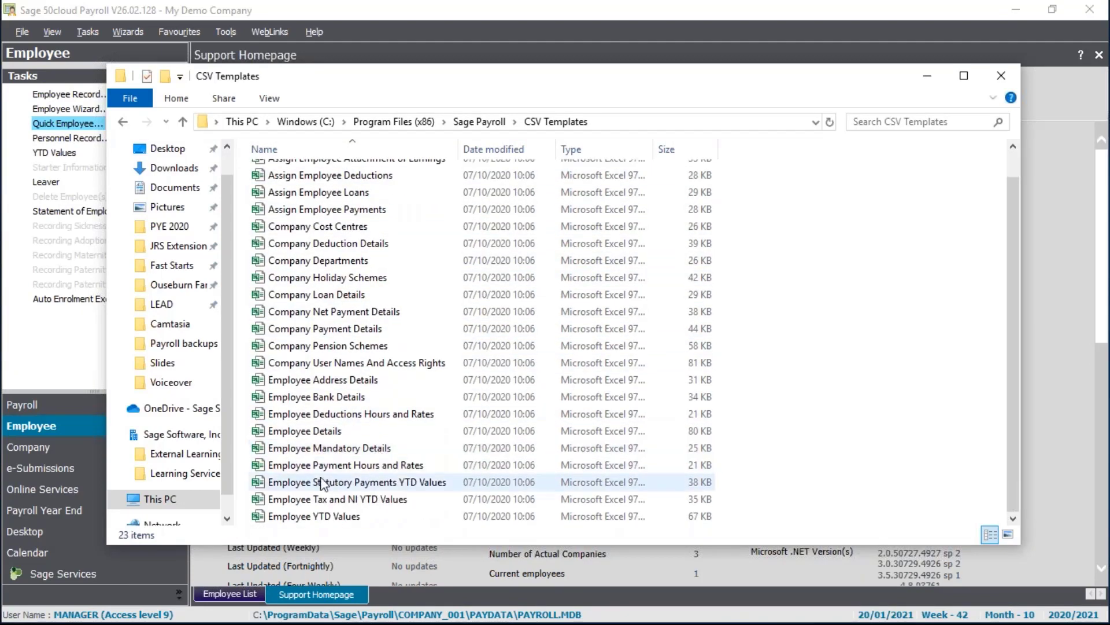
Step: Open the Employee Details template, review its colour-coded headings such as Employee Reference, Title and Surname, and close it
double_click(301, 431)
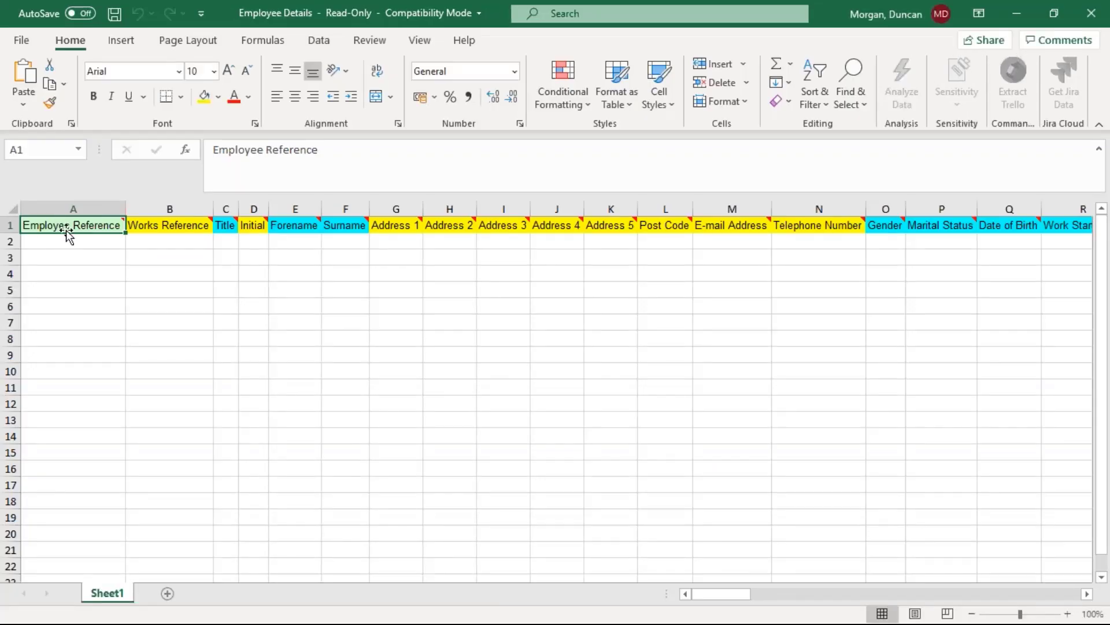
mouse_move(66, 226)
mouse_move(224, 229)
mouse_move(346, 231)
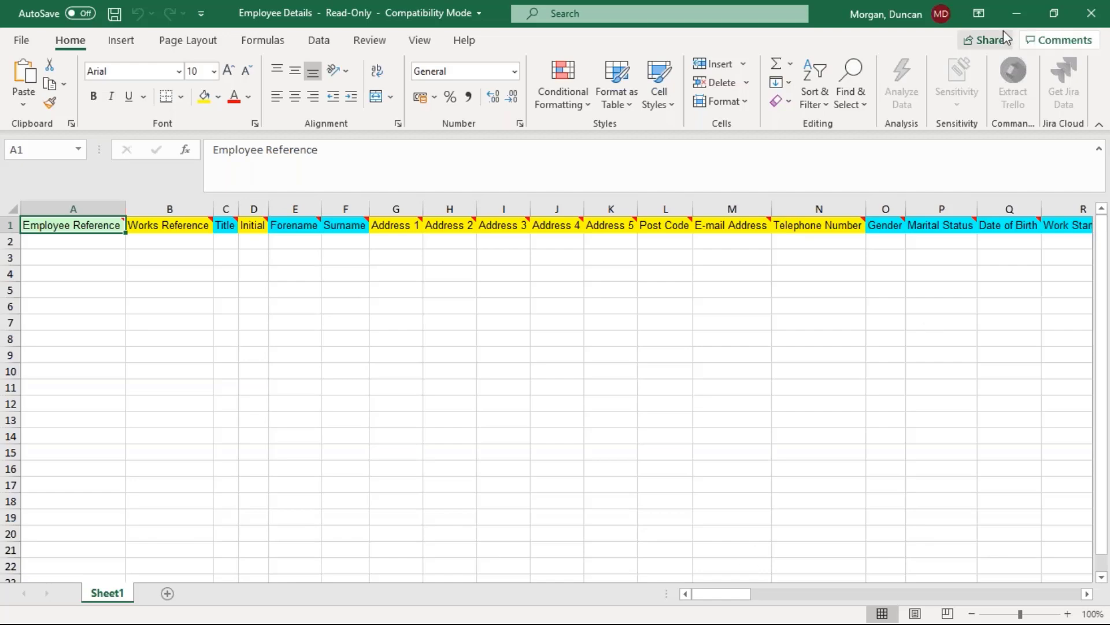
click(1091, 12)
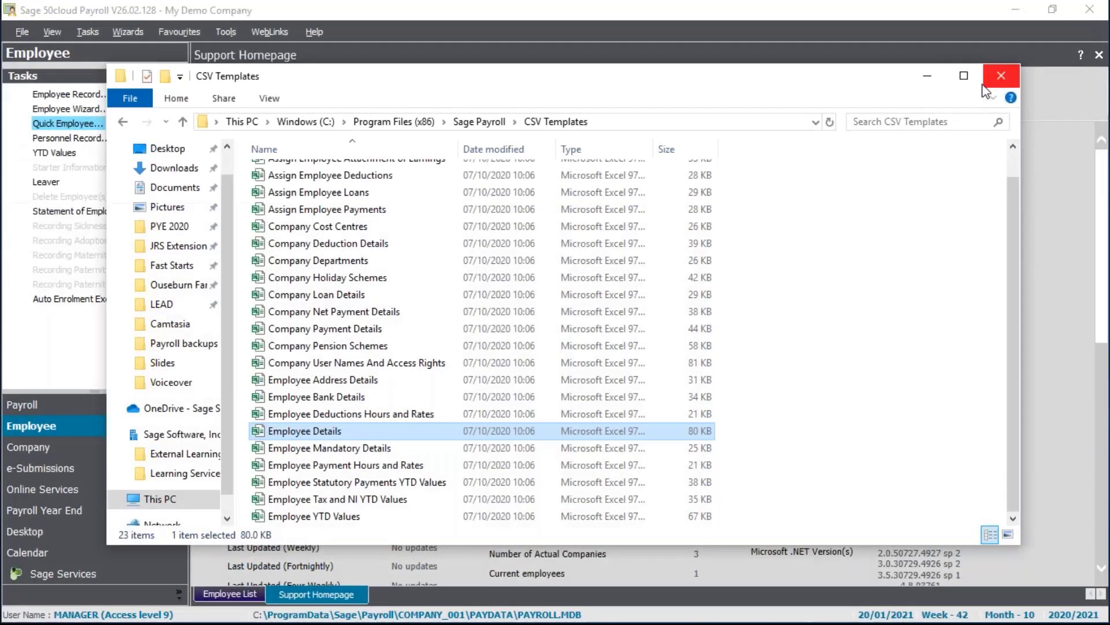
Step: Close the CSV Templates folder and Support Homepage, and open the Employee Details to import workbook from the desktop
click(1001, 76)
click(1099, 54)
click(1015, 10)
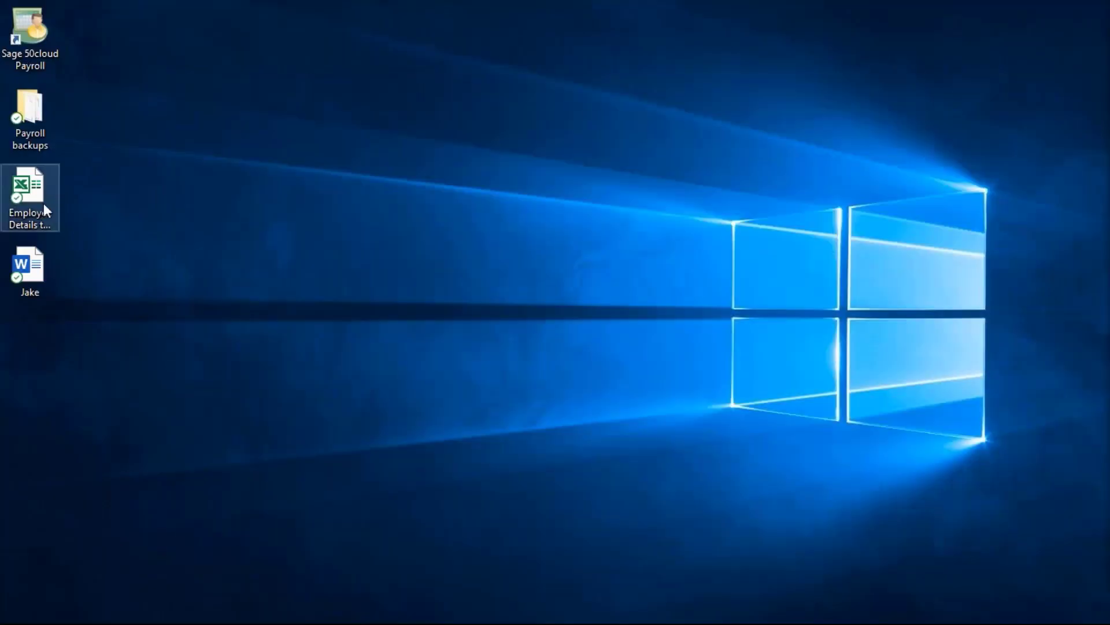
double_click(45, 207)
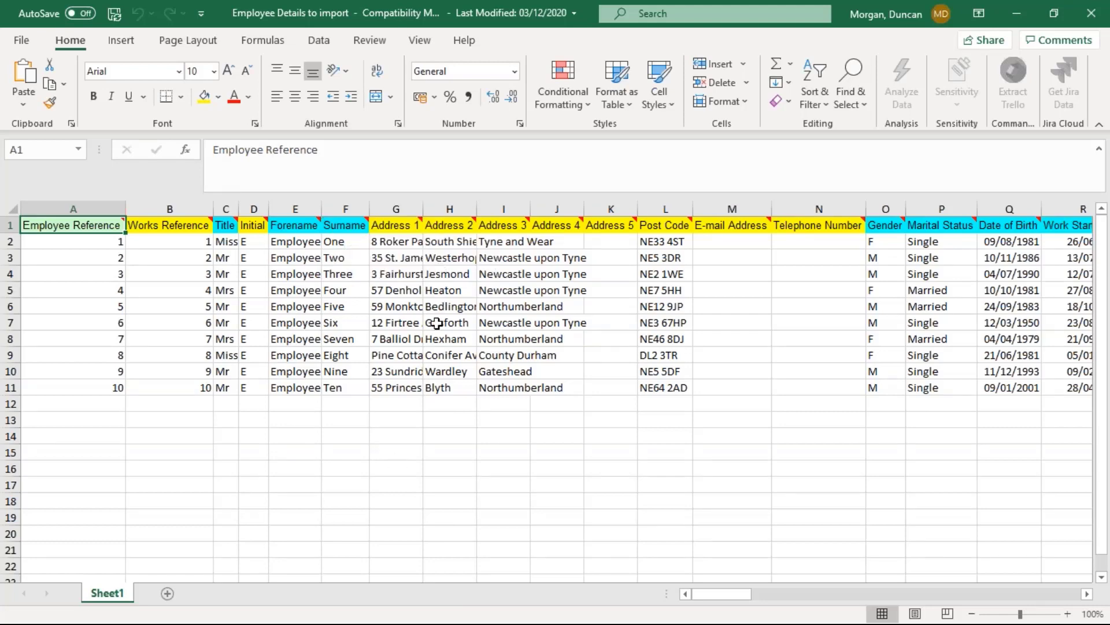
Step: Look across the workbook's employee, pay and bank columns as far as the Payroll ID column
click(910, 596)
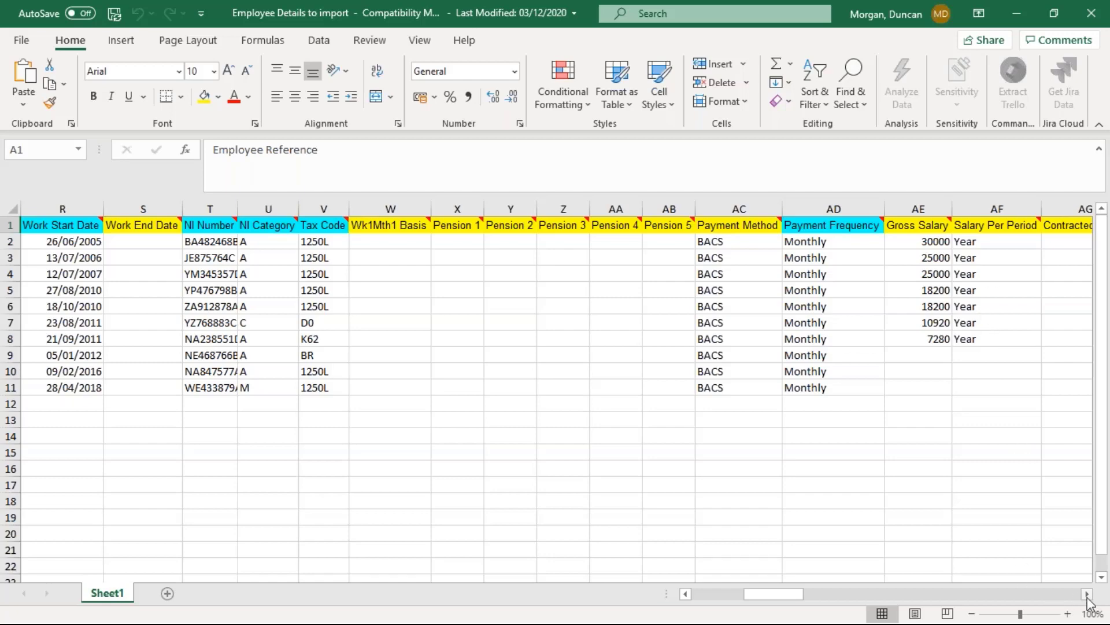
click(1066, 595)
click(1065, 596)
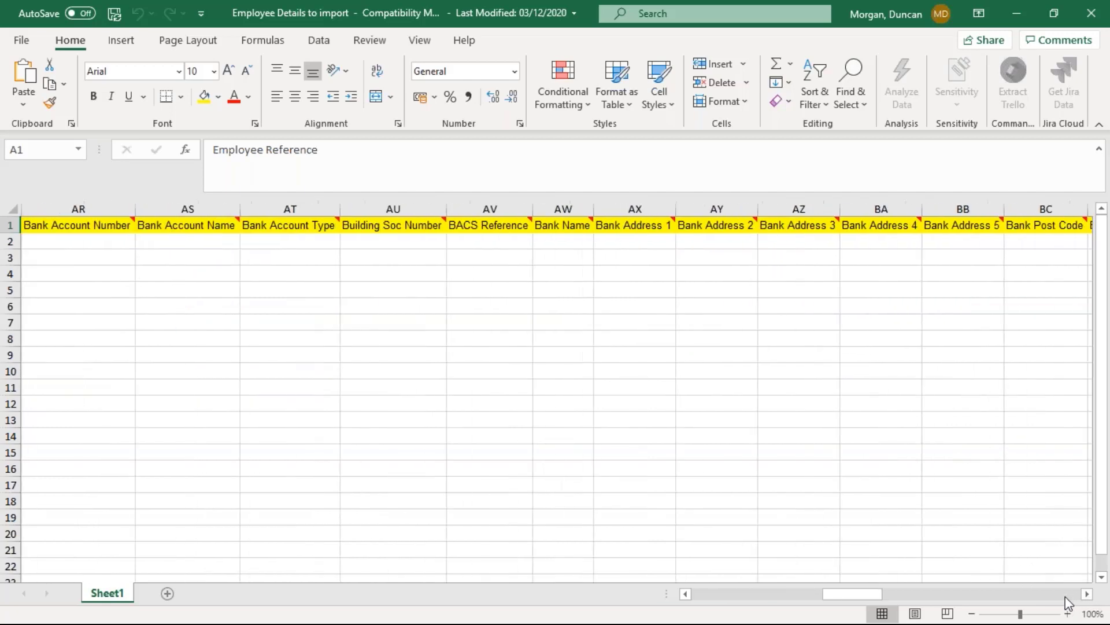
click(1066, 596)
click(1065, 597)
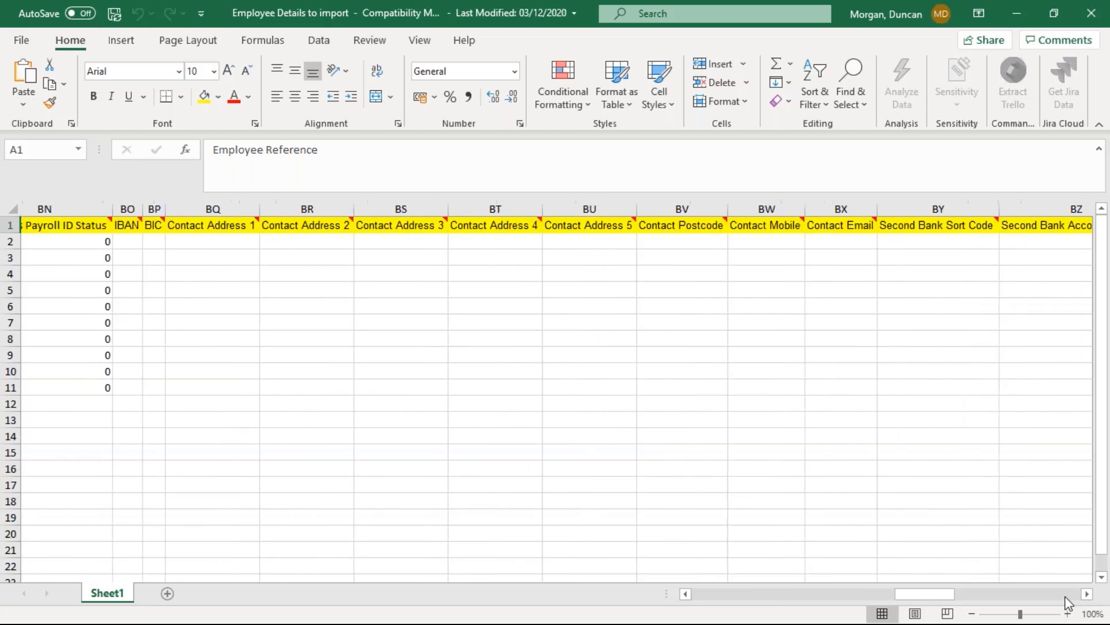
click(794, 597)
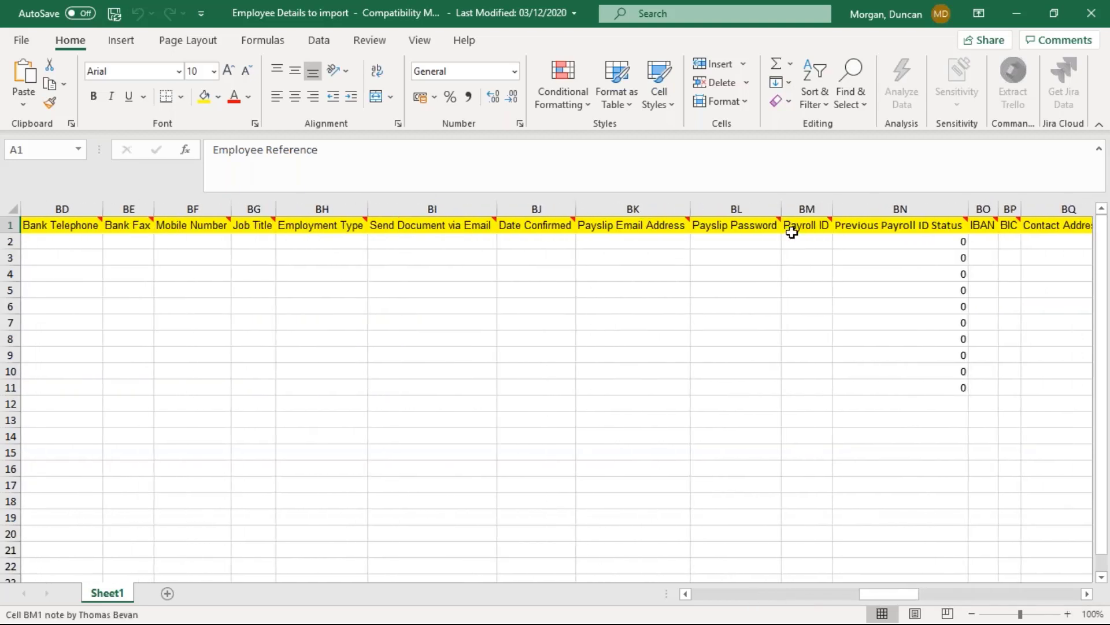
Step: Read the note on the Payroll ID heading and check the cells beneath it for all ten employees
mouse_move(791, 232)
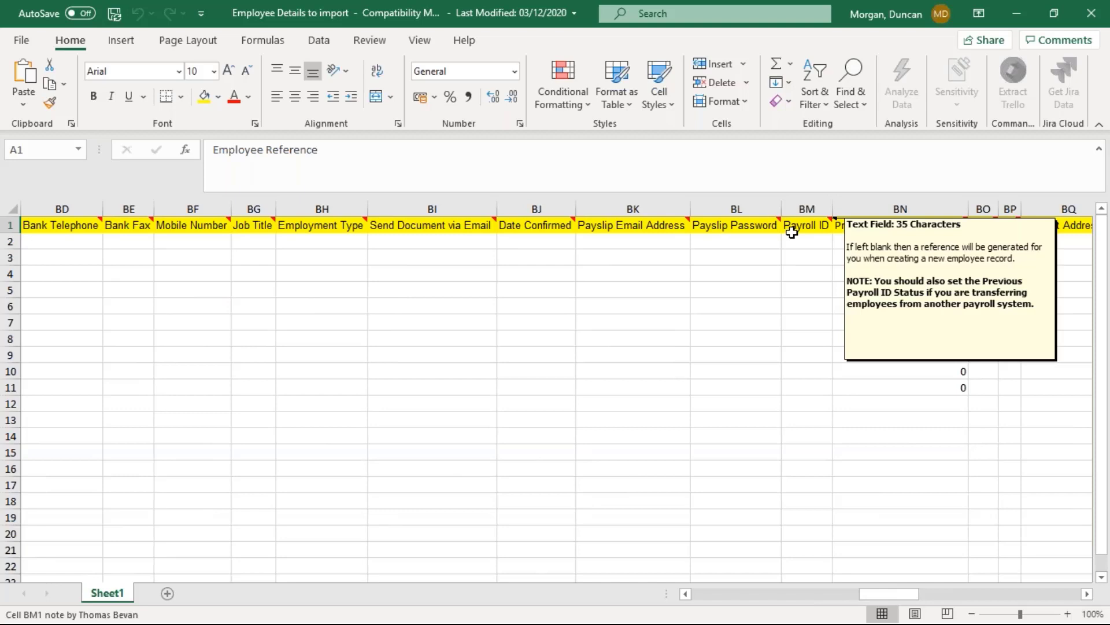
click(805, 241)
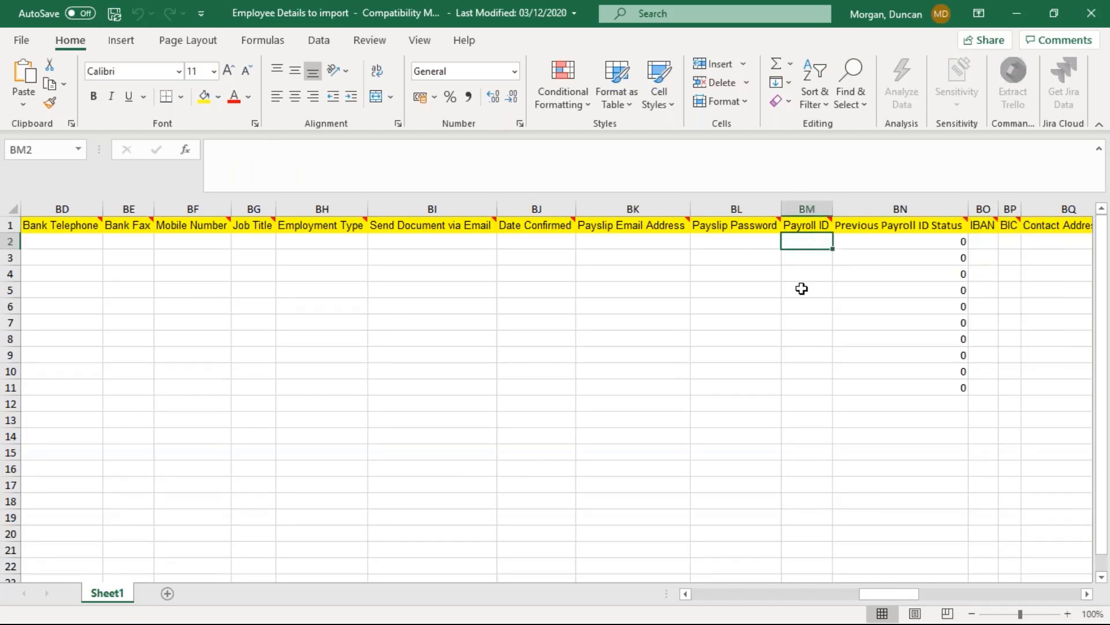
click(801, 270)
click(800, 303)
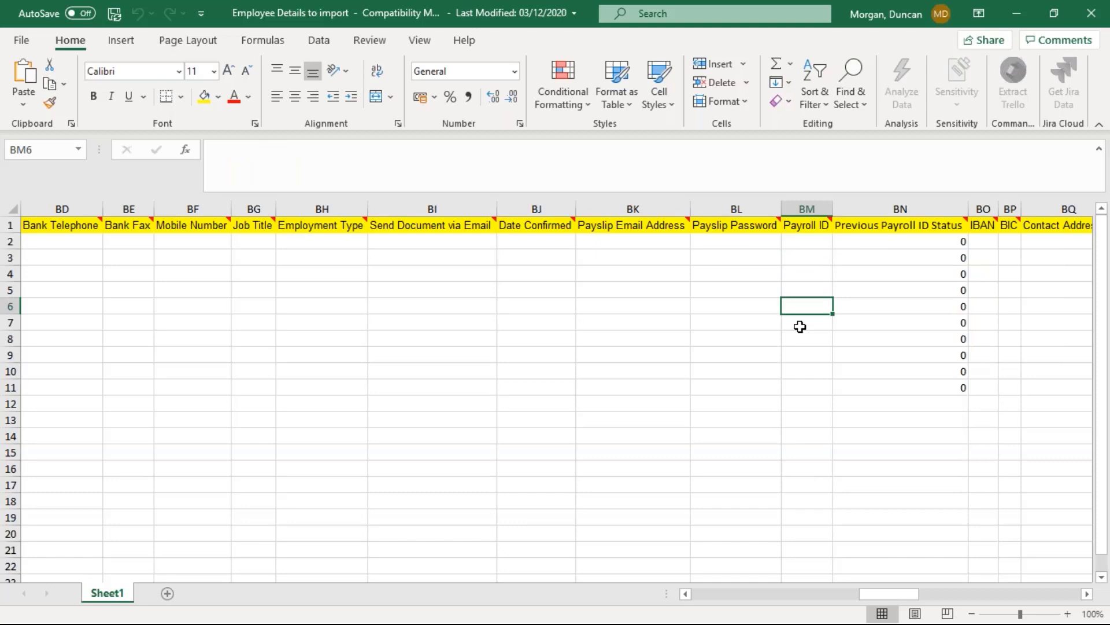
click(799, 389)
click(804, 239)
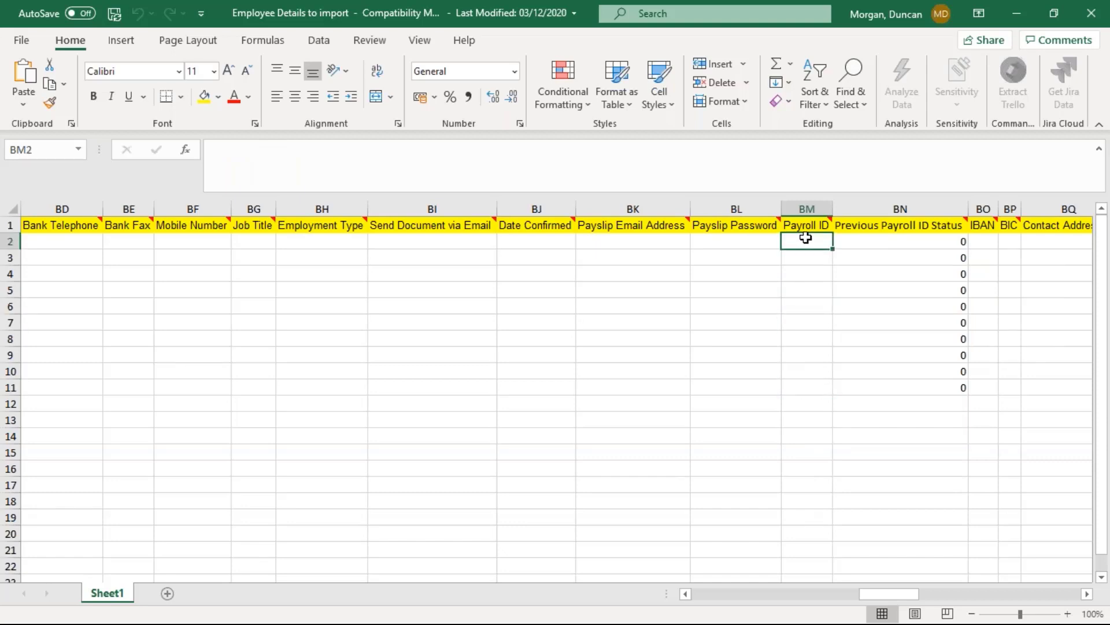
mouse_move(808, 225)
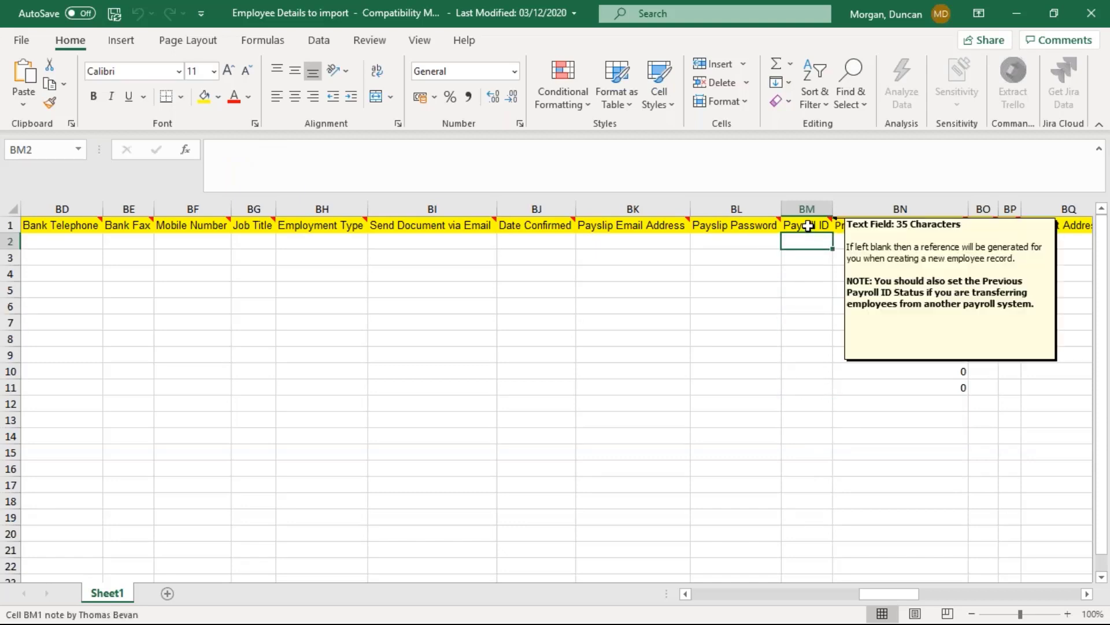
Step: Read the note on the Previous Payroll ID Status heading, return to the first columns, and close the workbook
mouse_move(953, 223)
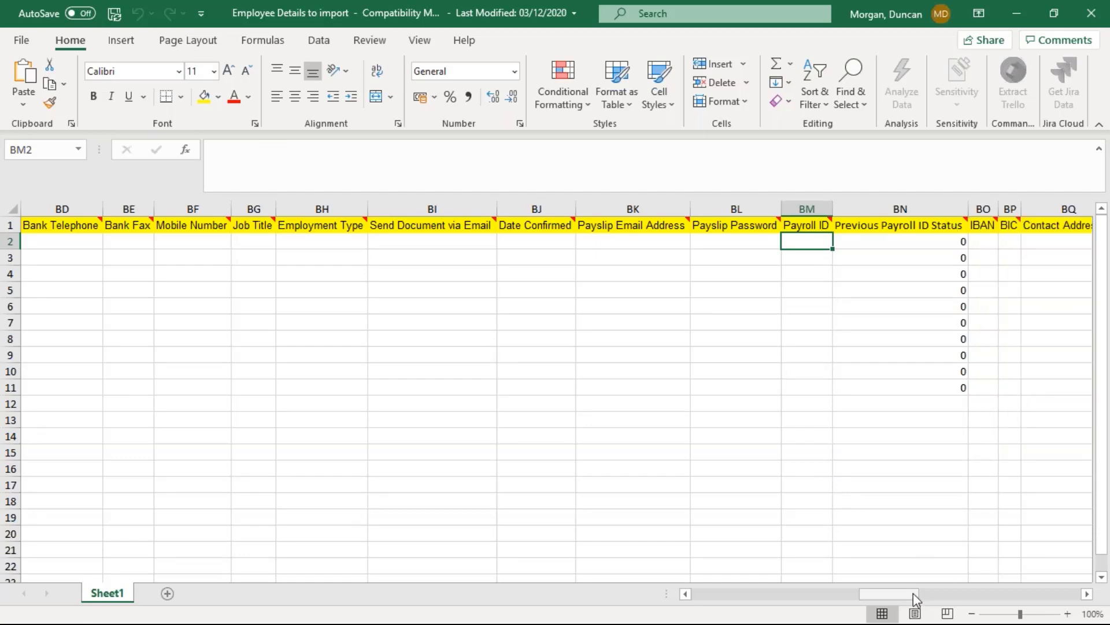
drag(916, 596, 926, 600)
mouse_move(717, 226)
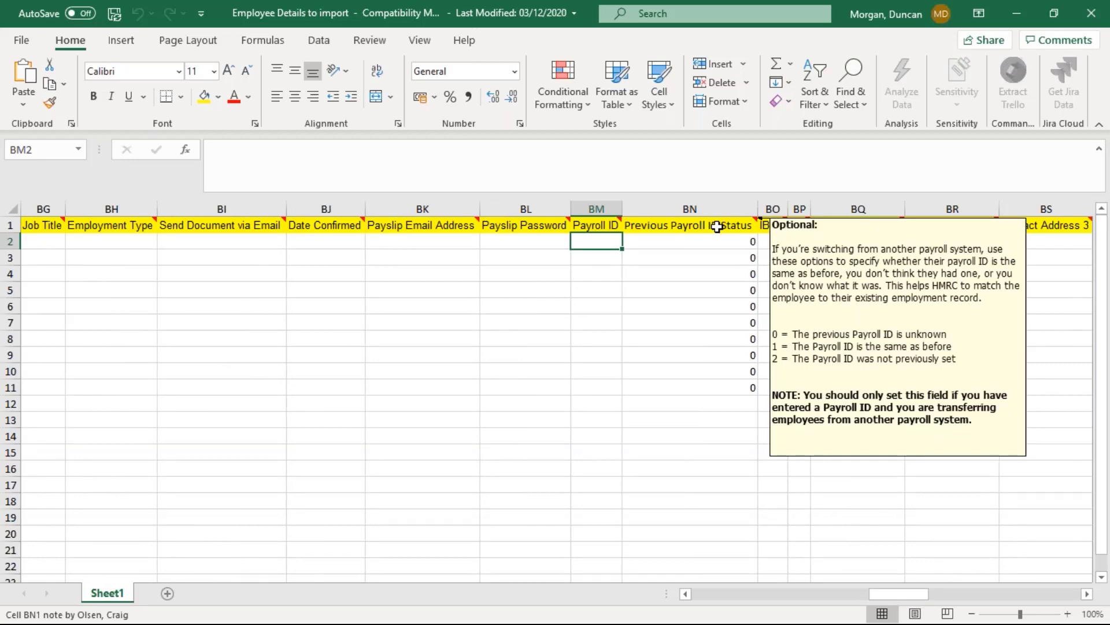
click(707, 593)
drag(703, 595, 693, 595)
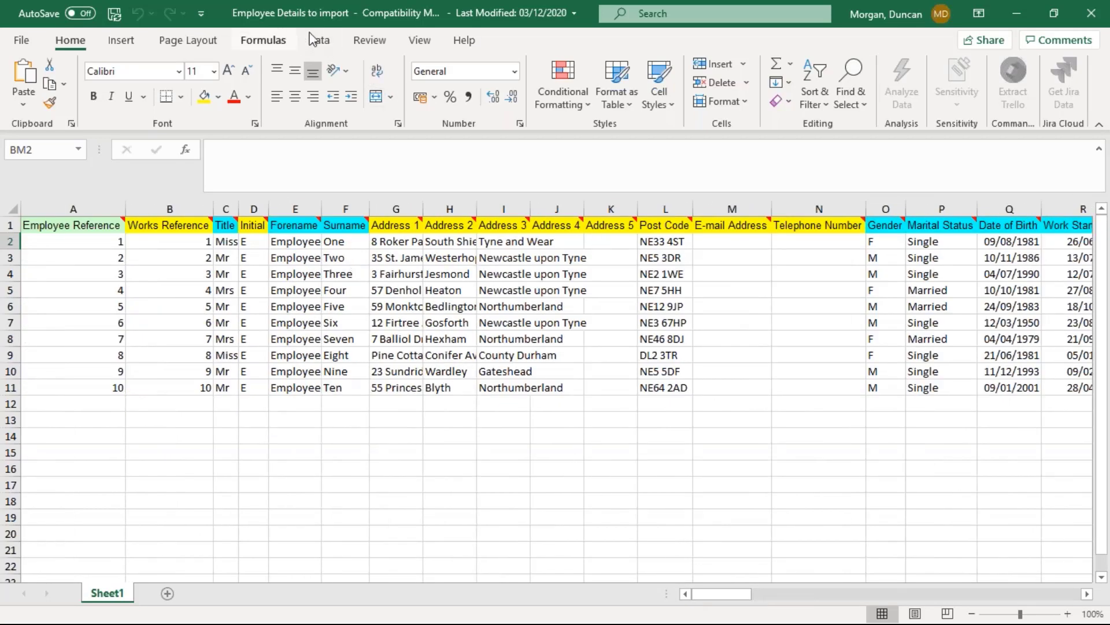
click(1091, 13)
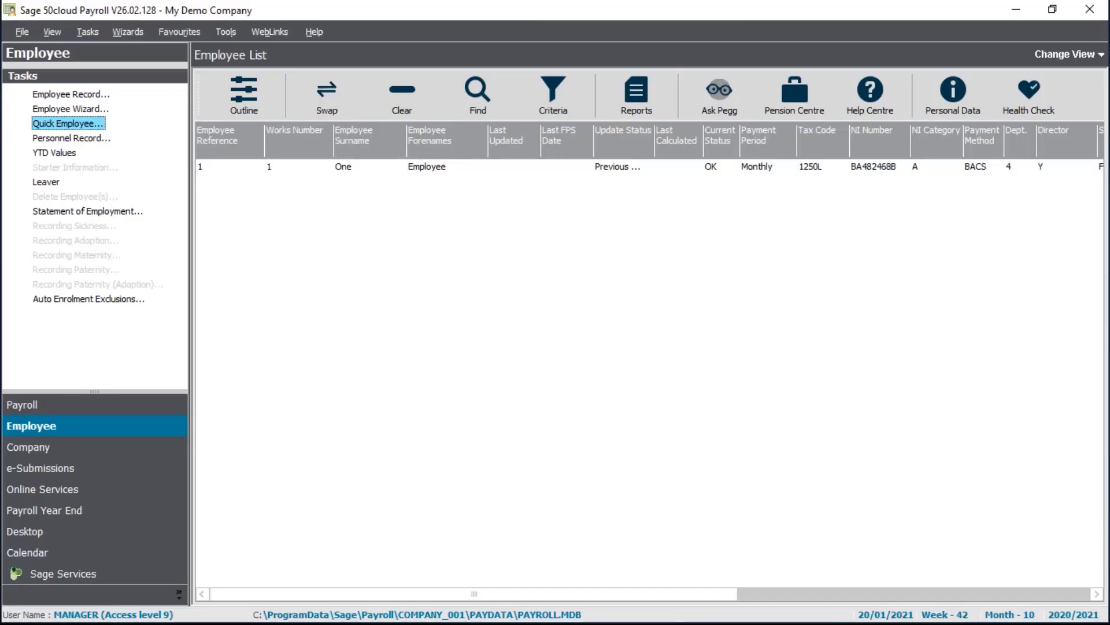
Step: Start the Advanced Data Import, continue without taking a backup, and choose the Employee Details template
click(22, 32)
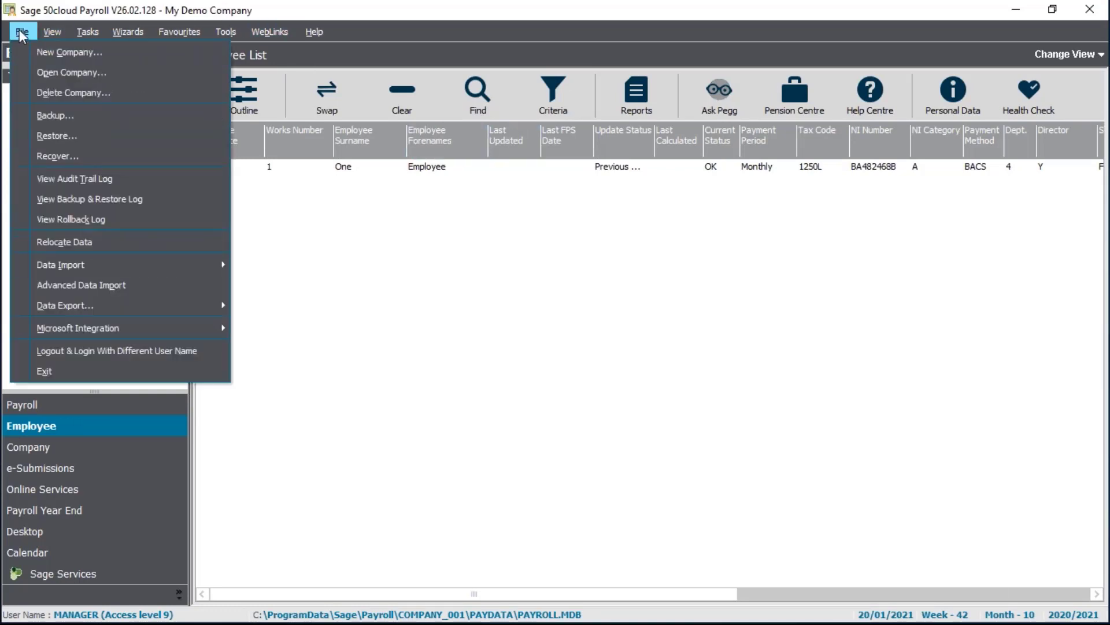
click(54, 292)
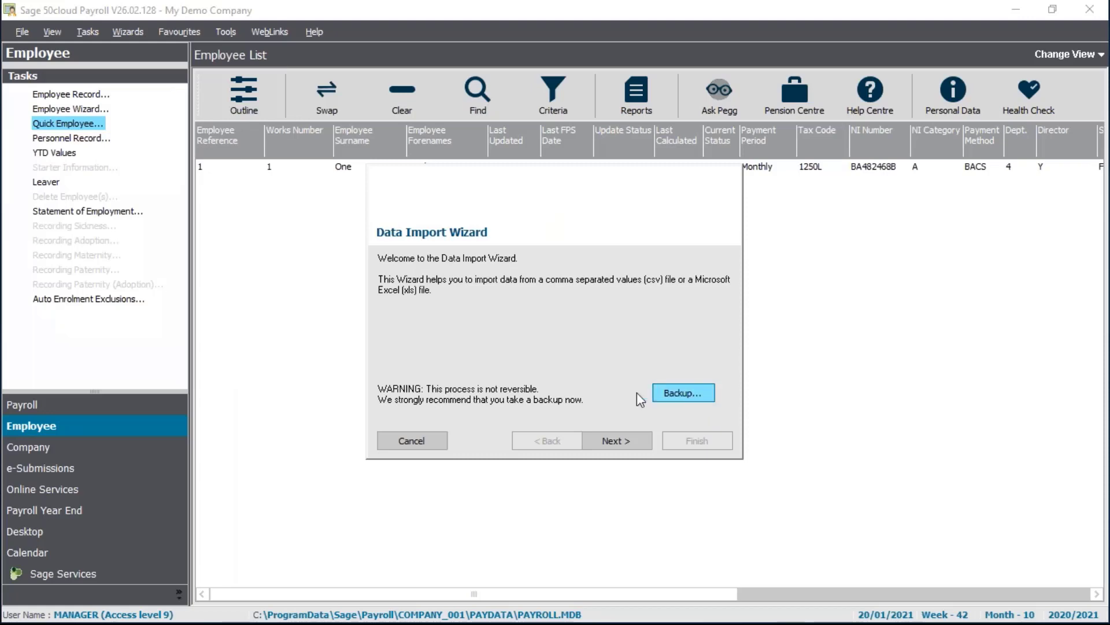
click(624, 445)
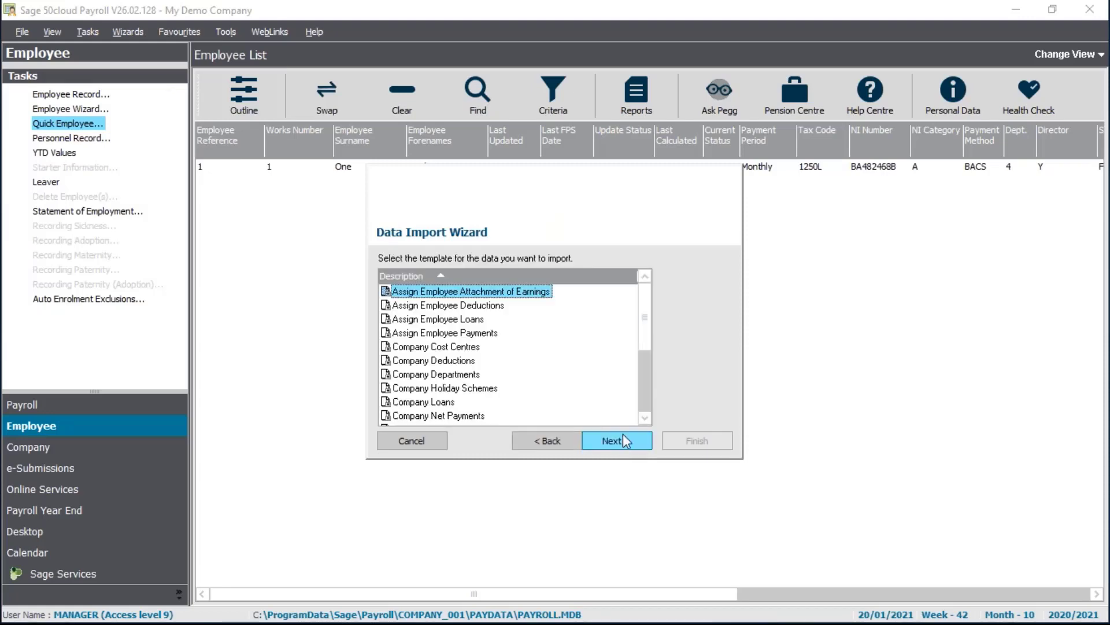
click(643, 386)
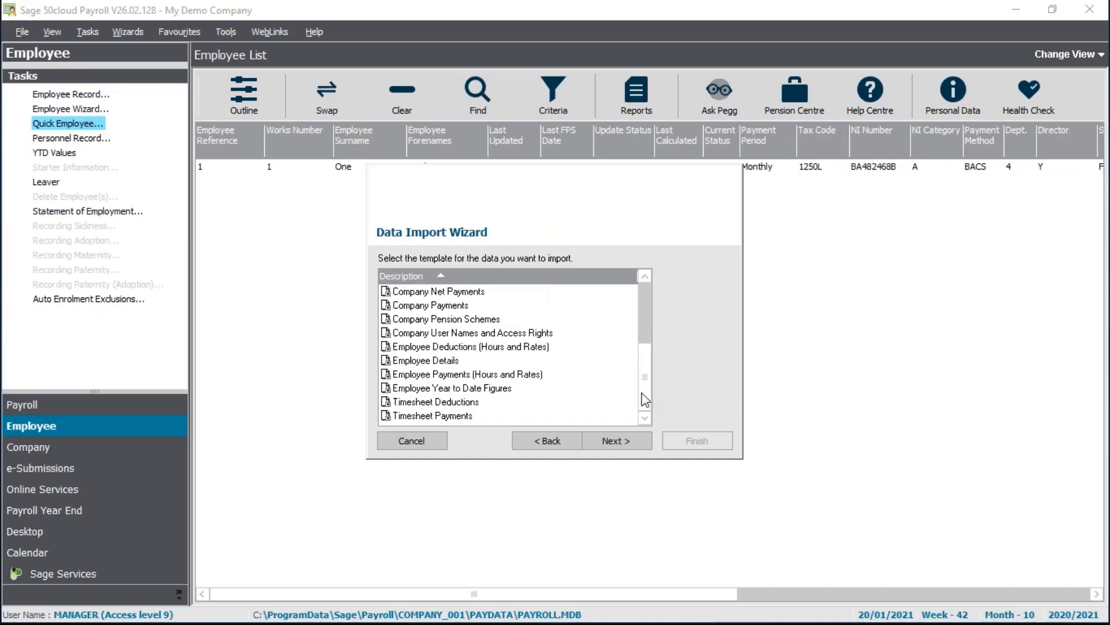
click(452, 363)
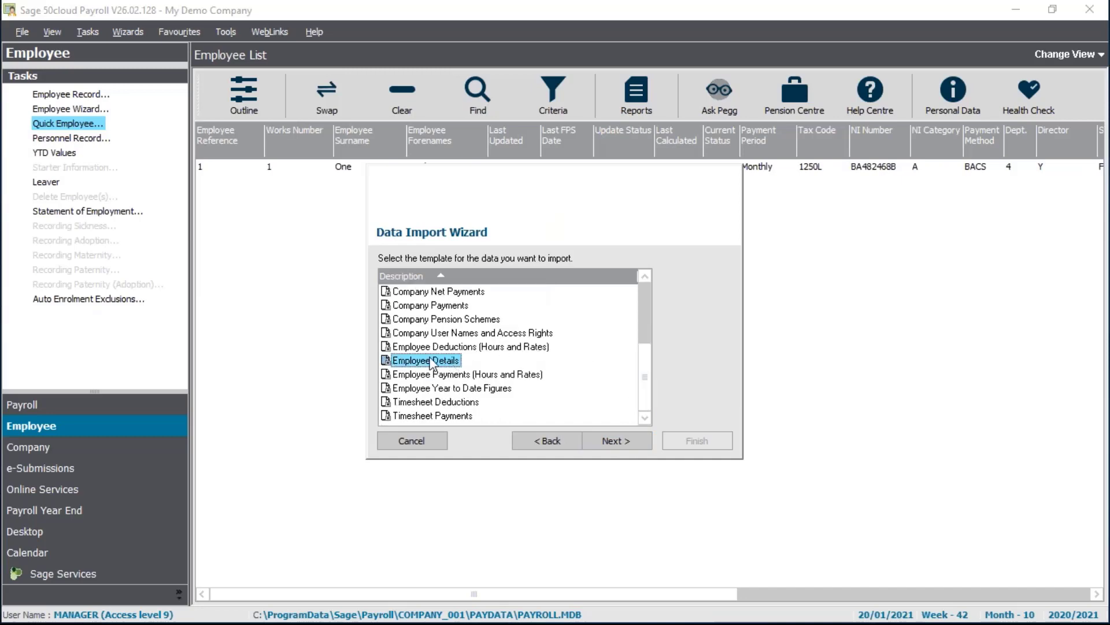
click(627, 436)
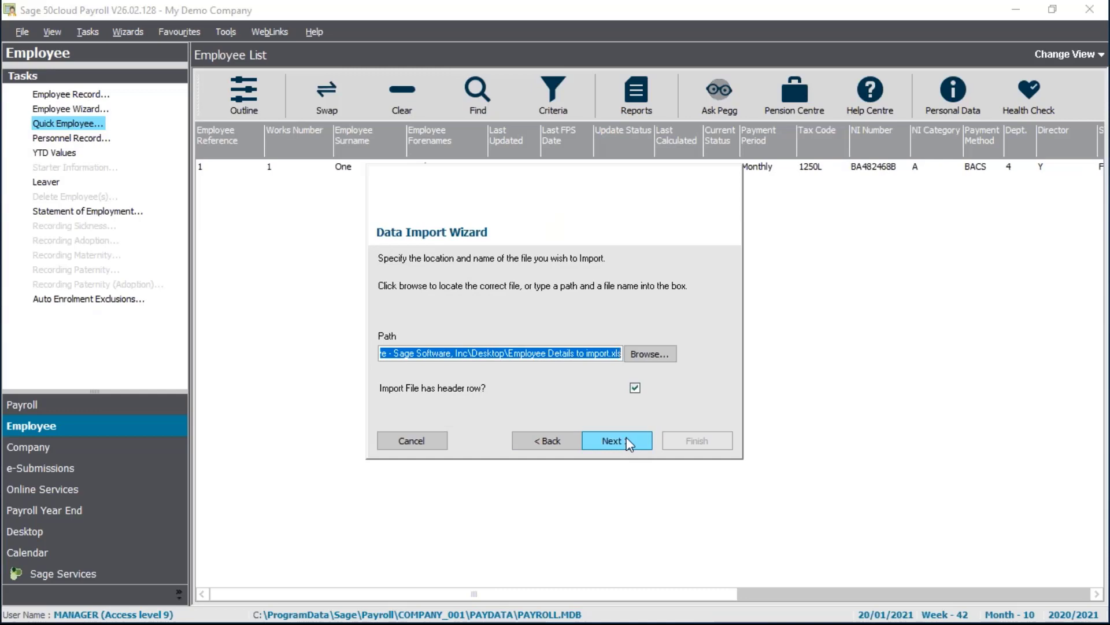
Step: Select the Excel workbook Employee Details to import from the Desktop as the import file and continue to the field mapping
click(659, 352)
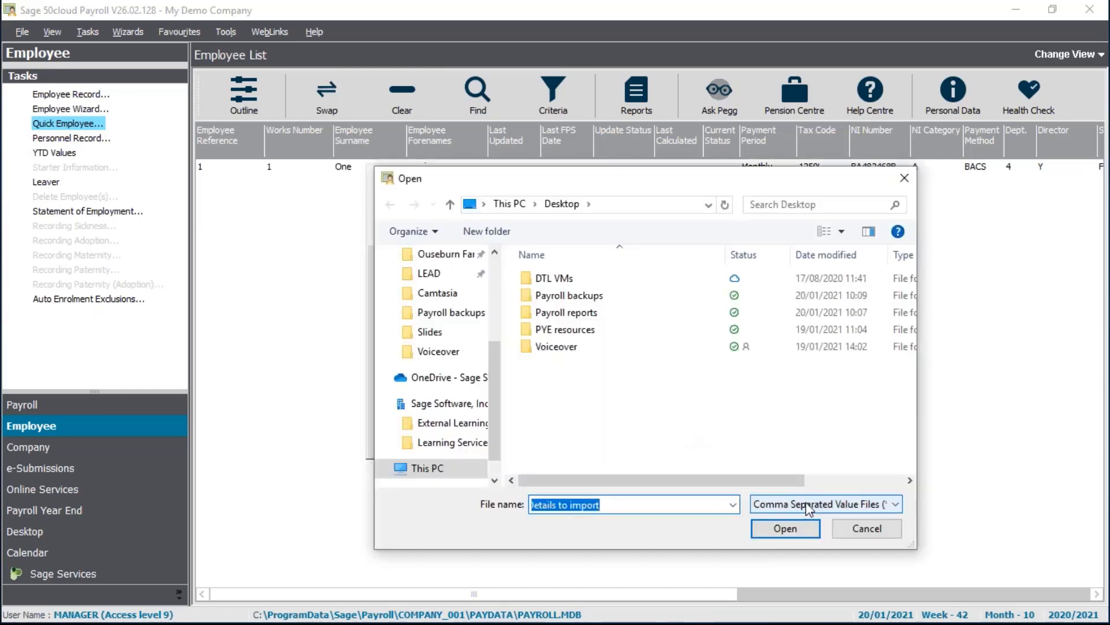
click(809, 507)
click(806, 533)
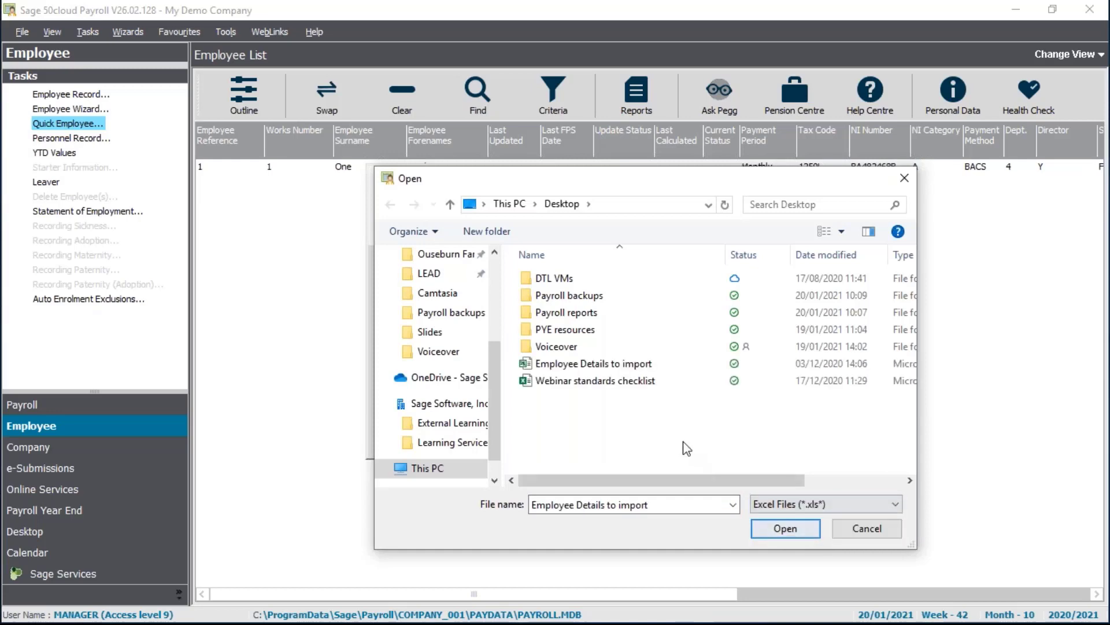
click(540, 365)
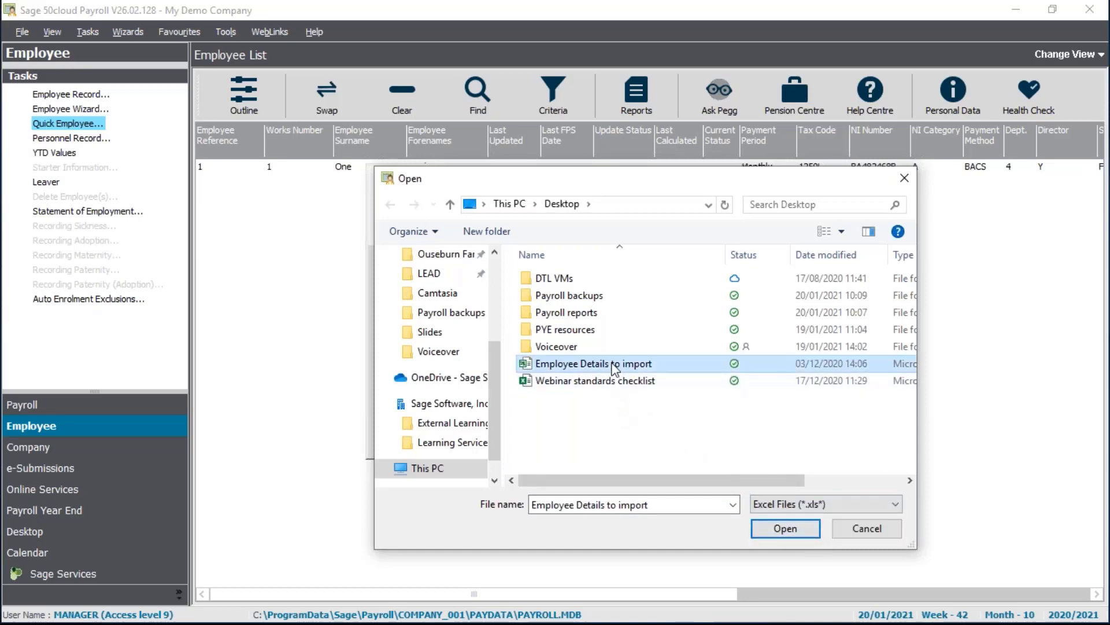
double_click(541, 365)
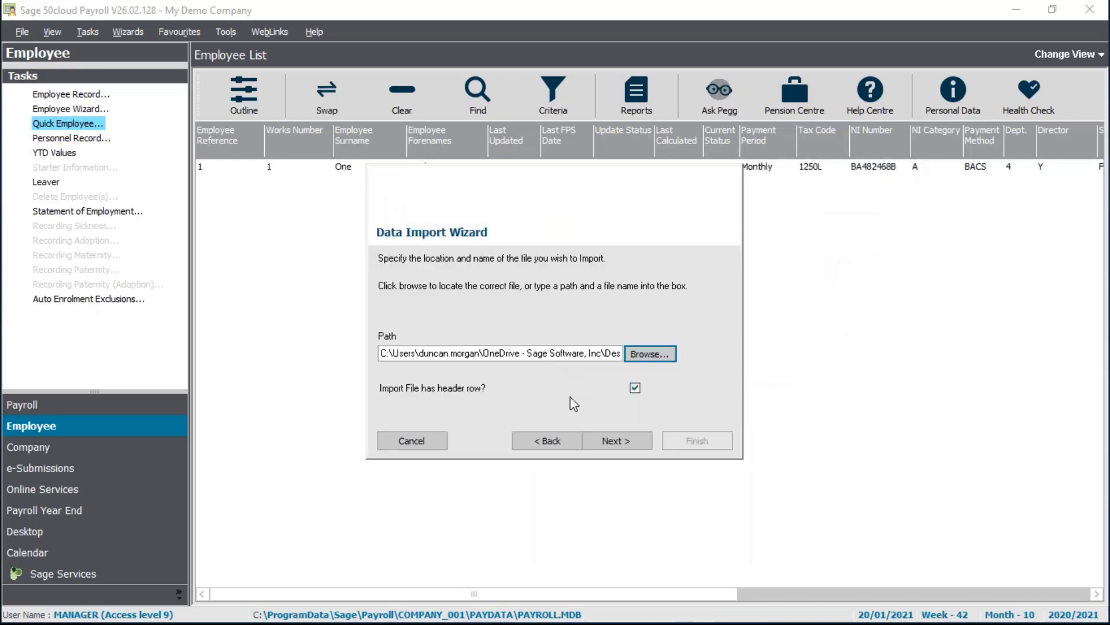
click(633, 442)
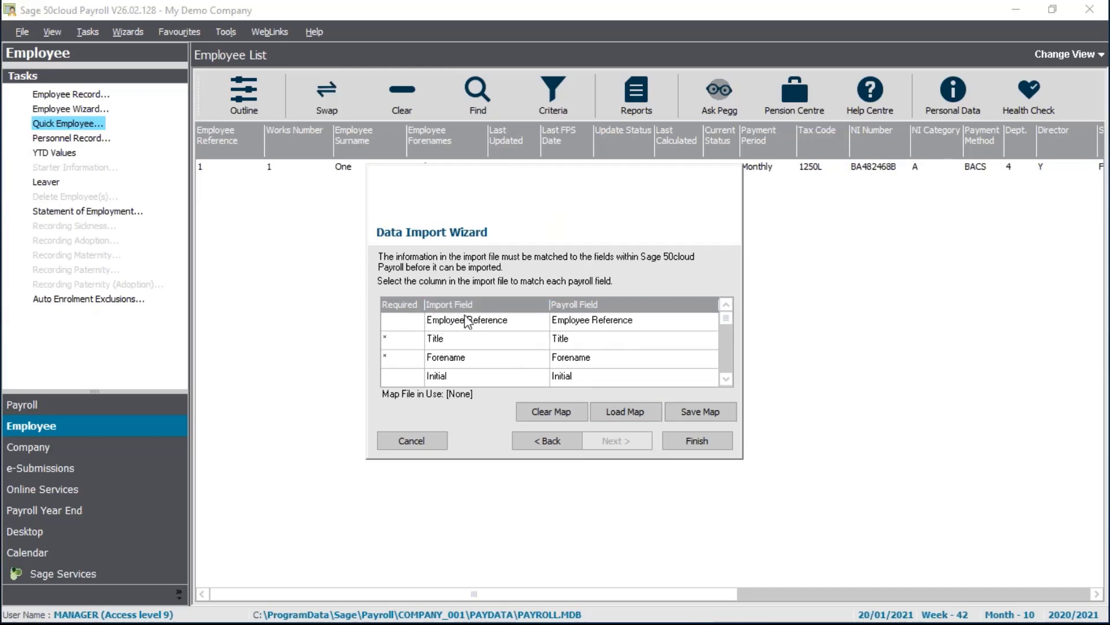
Step: Check the import columns available for the Employee Reference field, keep the Employee Reference match, and run the import
click(510, 325)
click(510, 325)
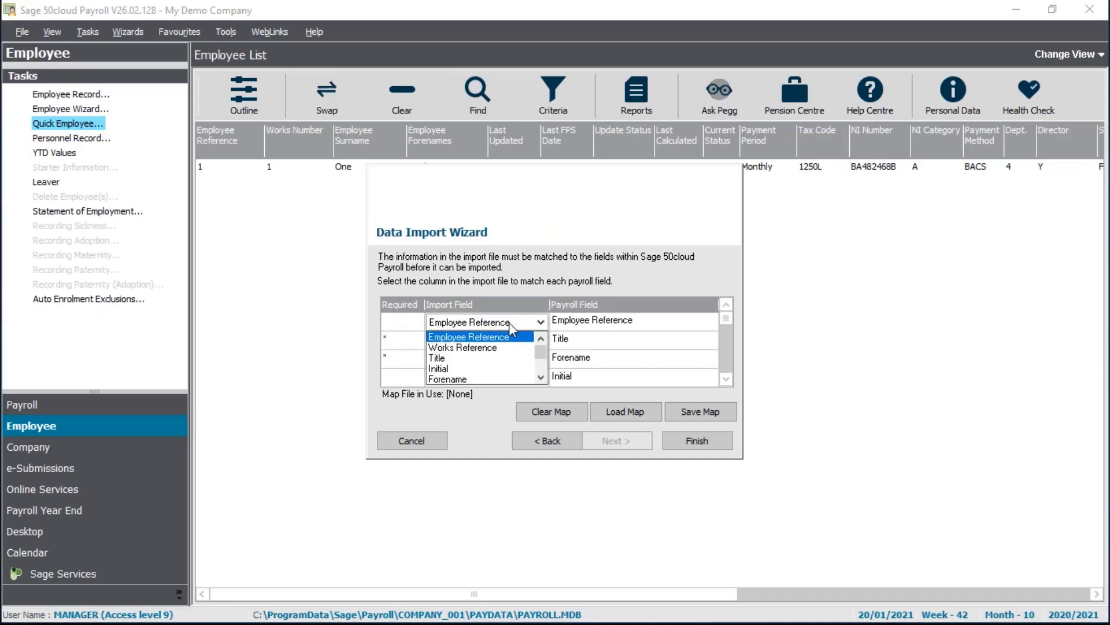
click(540, 322)
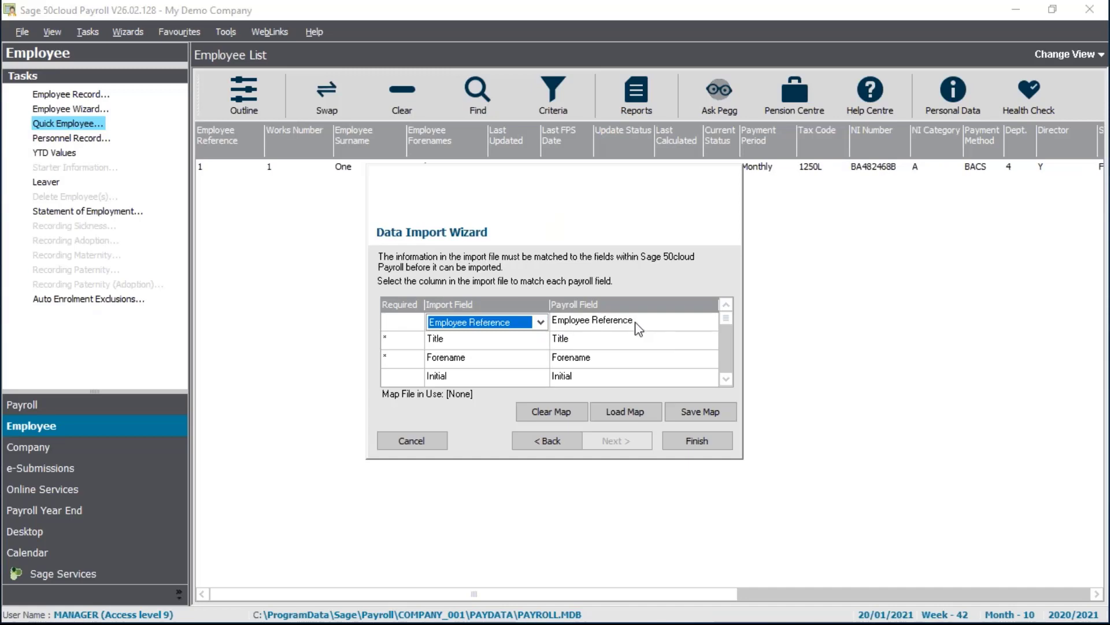
click(692, 442)
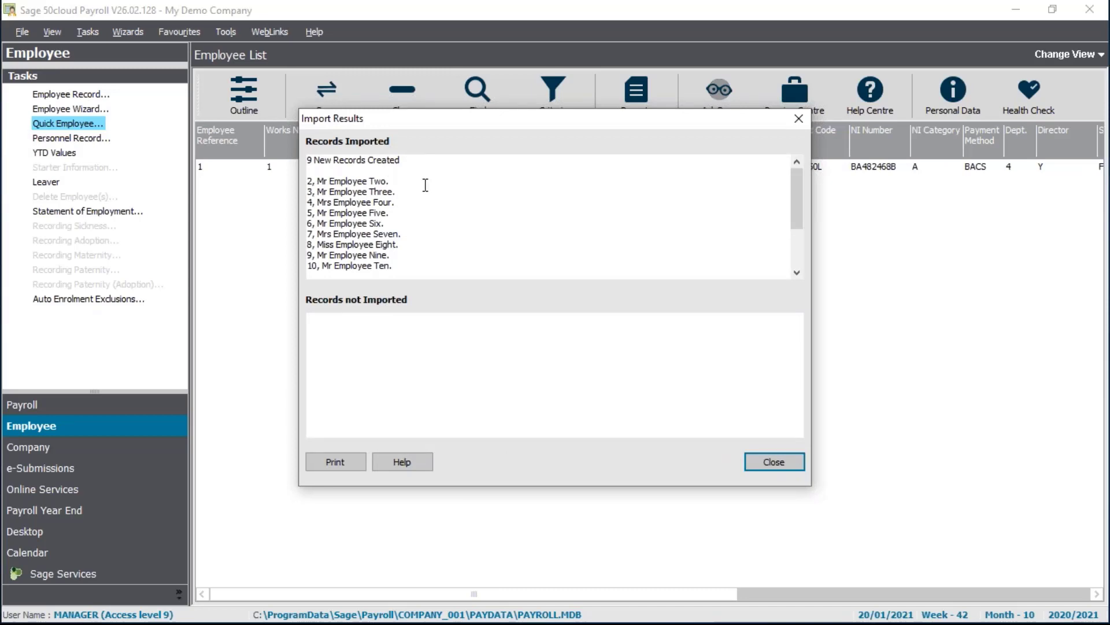
Step: Read the import results down to the updated existing records and close them
click(798, 273)
click(798, 273)
click(798, 273)
click(798, 273)
click(798, 273)
click(798, 273)
click(798, 272)
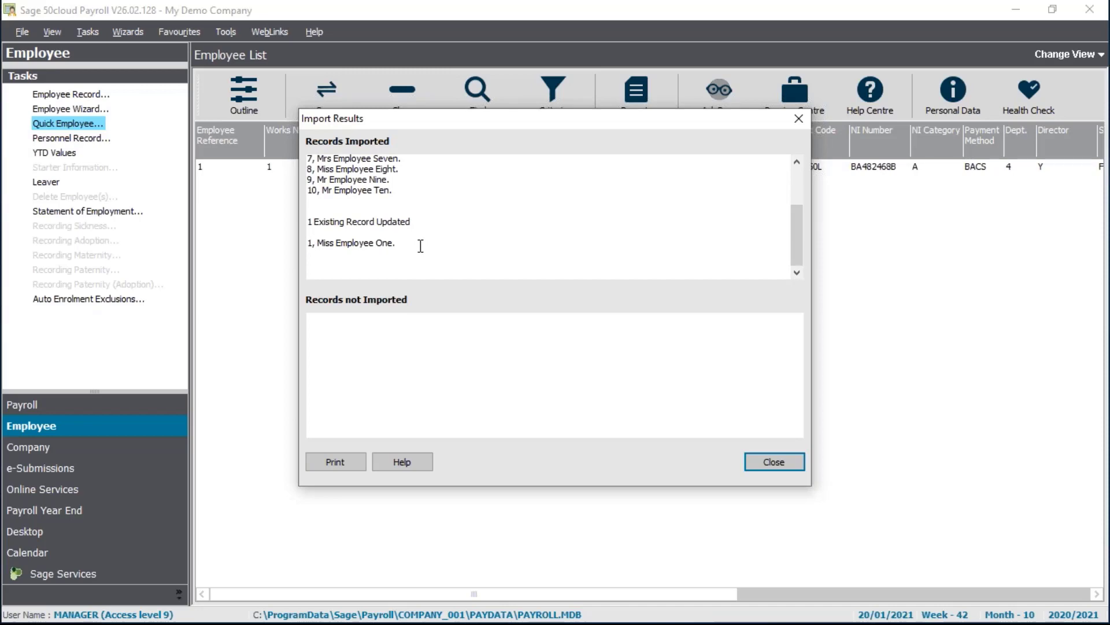
click(790, 471)
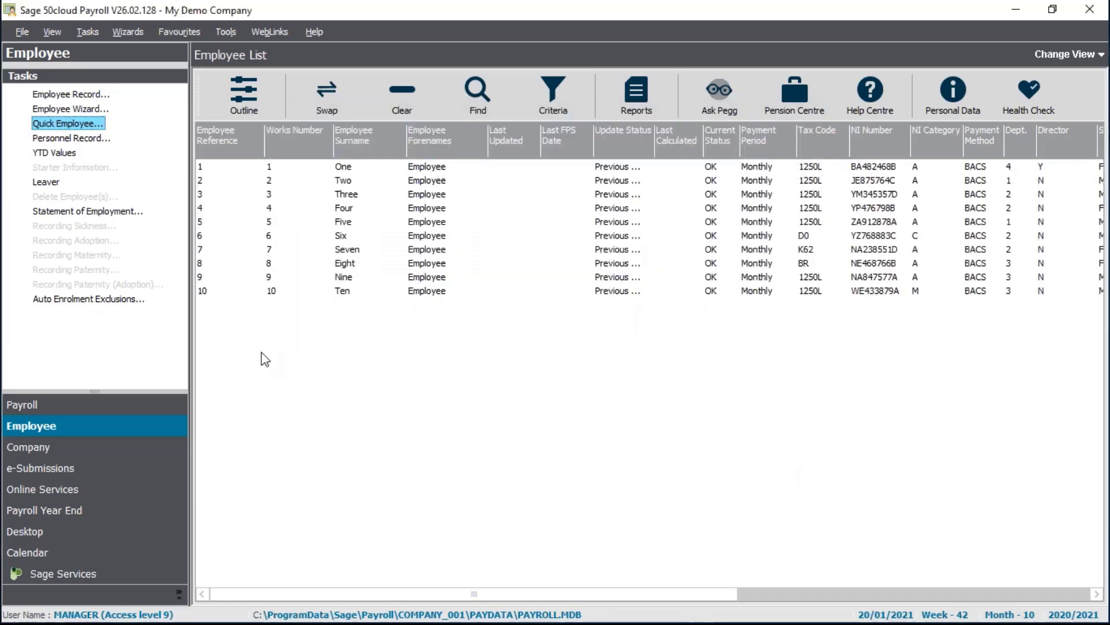
Step: Look through employee 2's record, including the employment, absence, car, banking, analysis and history details, and close it
click(336, 182)
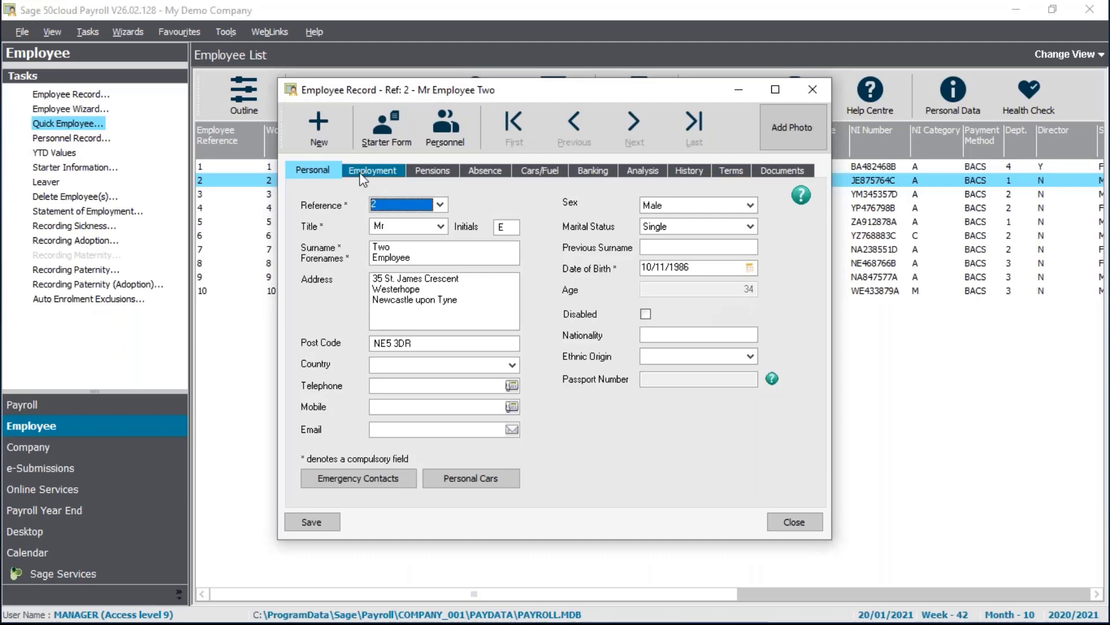
click(366, 171)
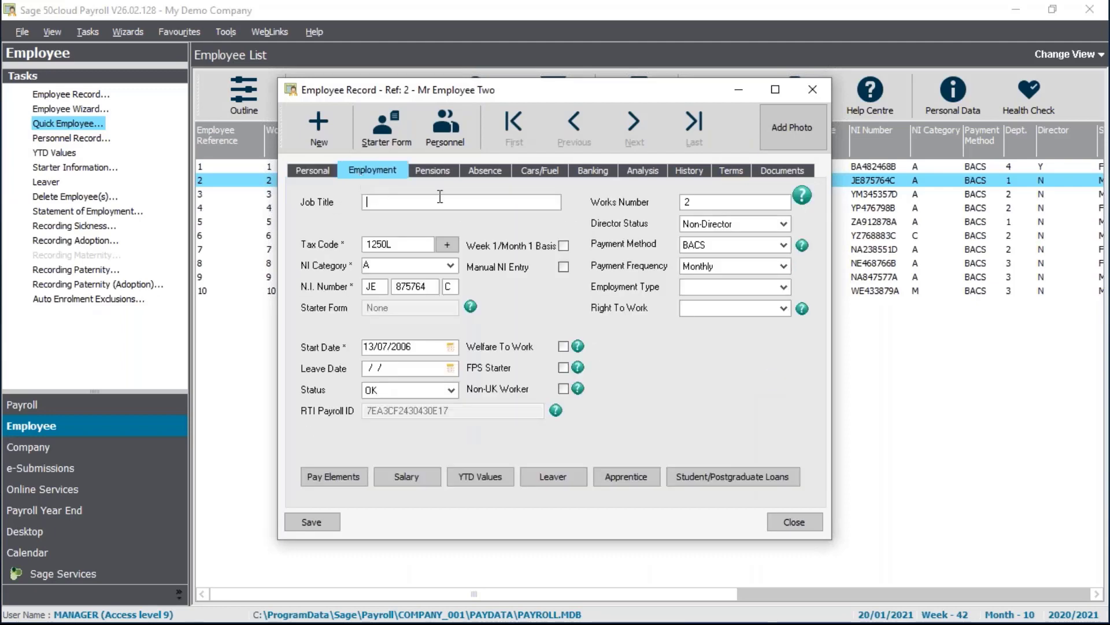
click(480, 172)
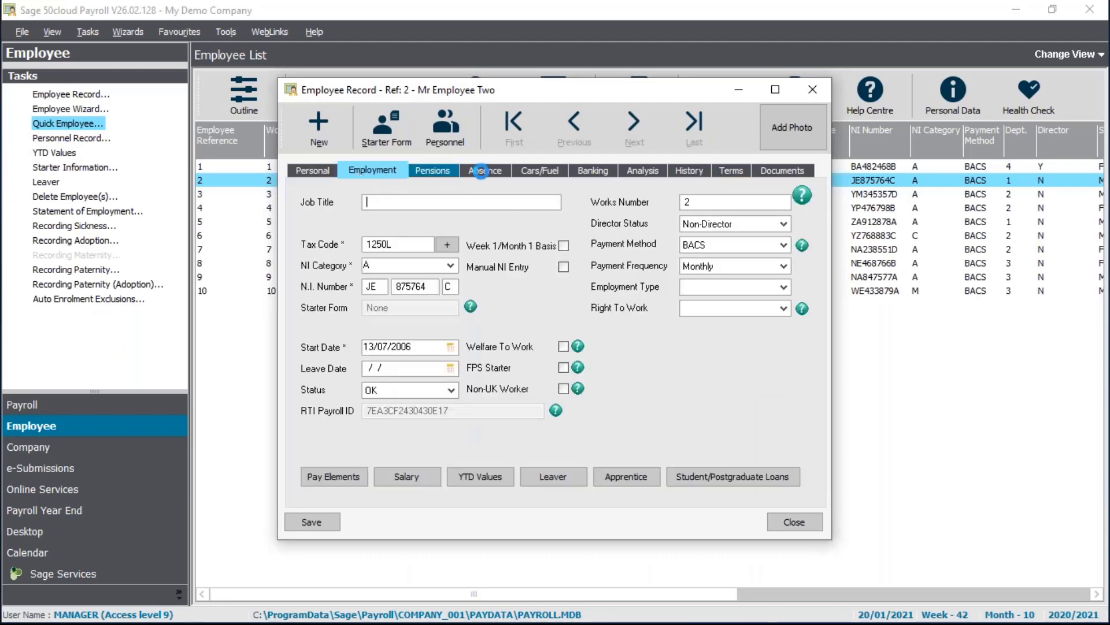
click(540, 171)
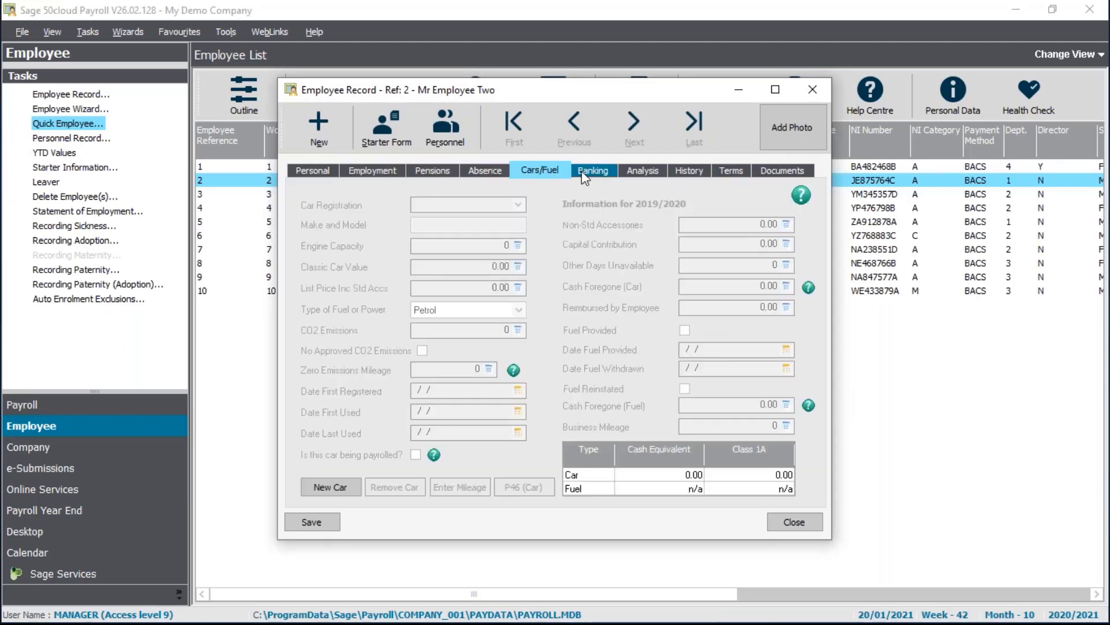
click(586, 174)
click(629, 169)
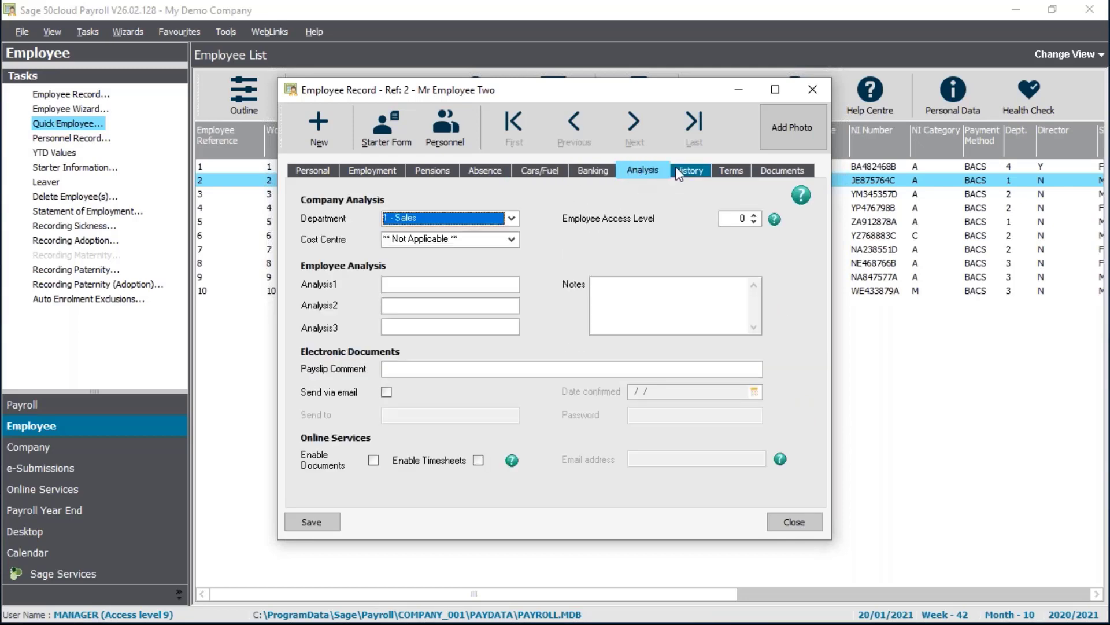
click(680, 172)
click(791, 521)
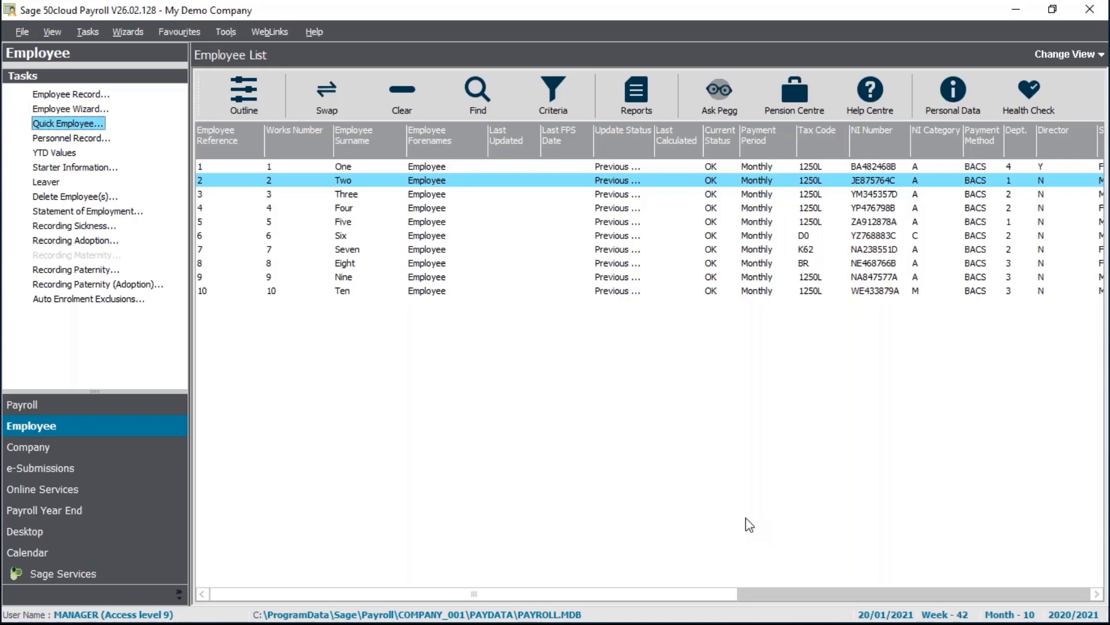
Step: Open employee 1's record, review the personal and employment details, and close it
click(343, 167)
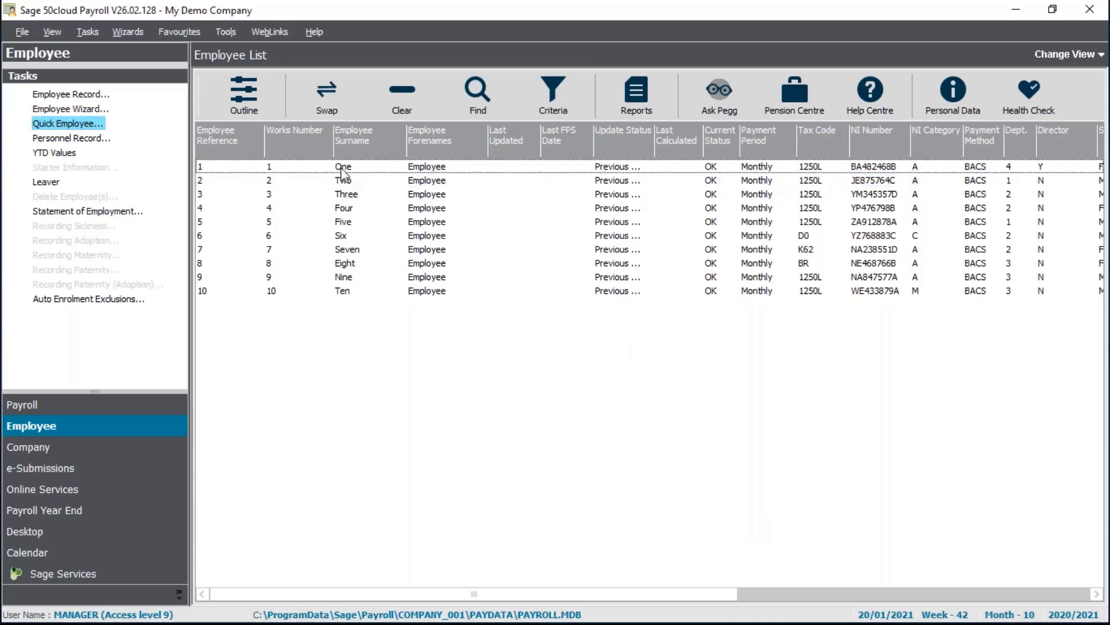
click(344, 167)
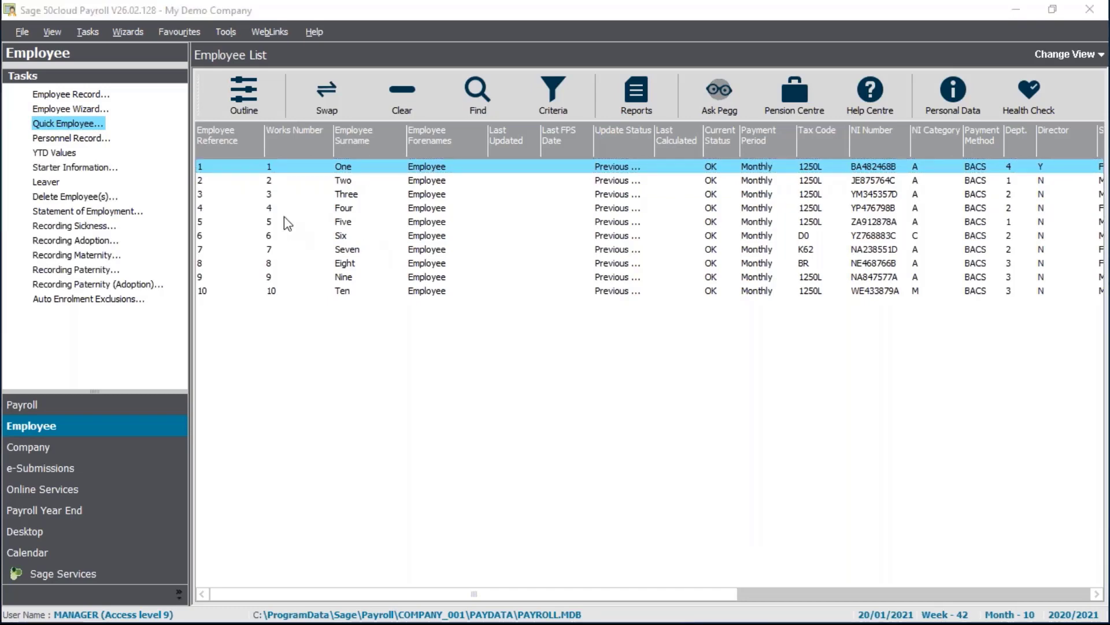
double_click(310, 168)
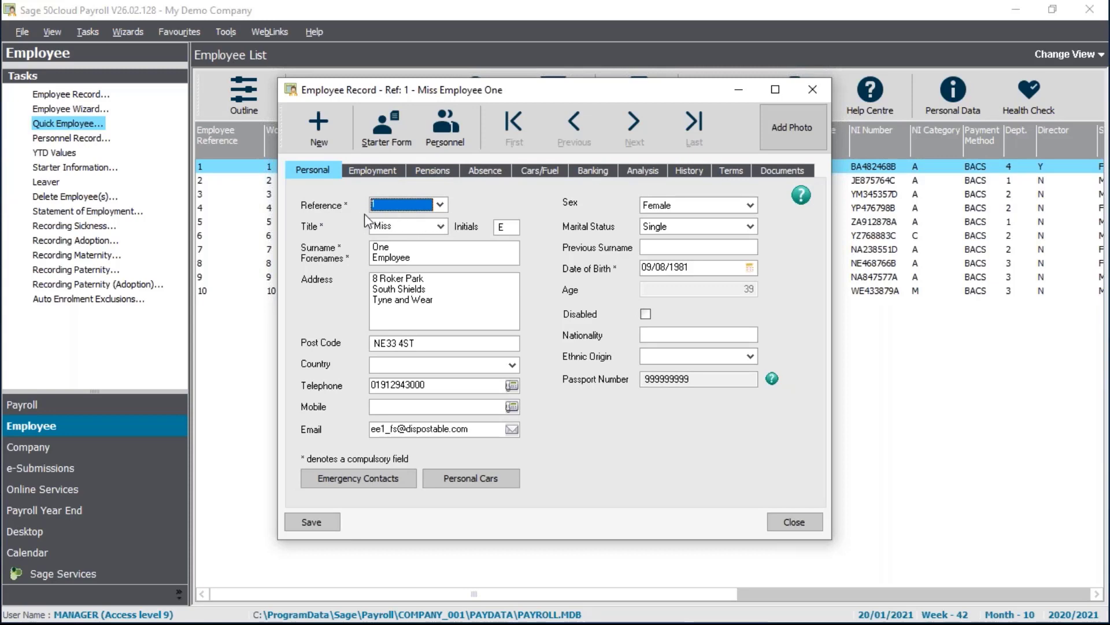
click(359, 171)
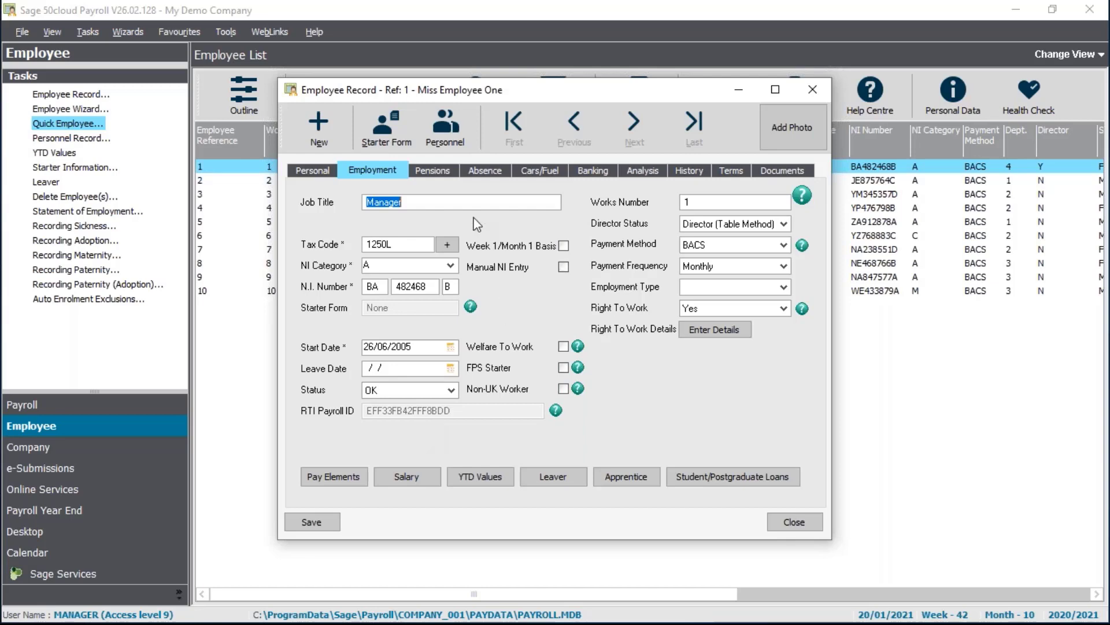
click(310, 170)
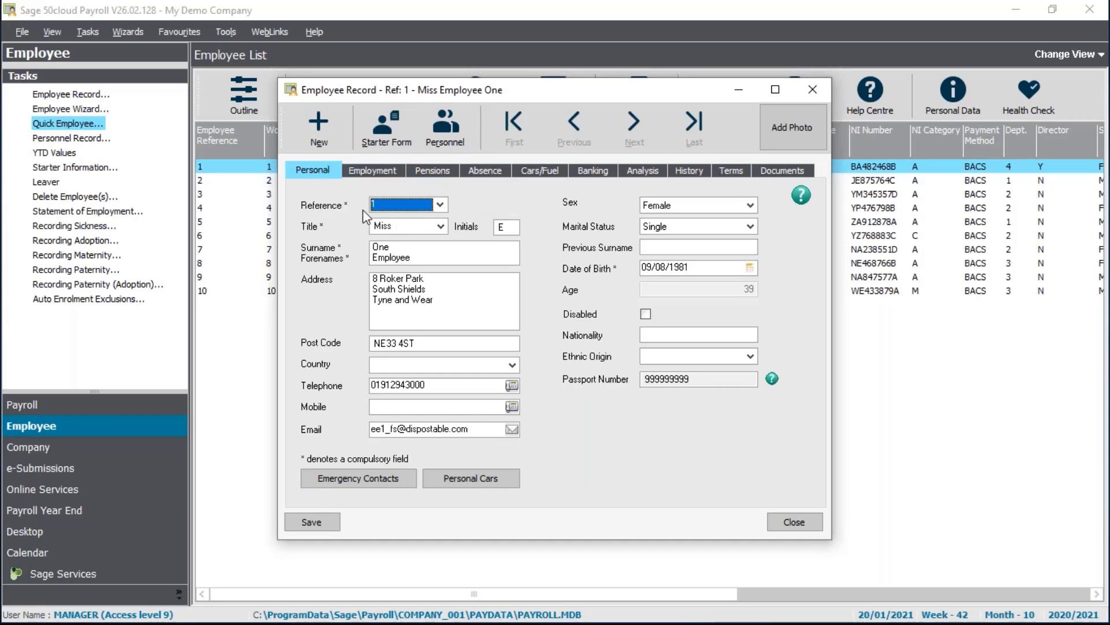
click(374, 171)
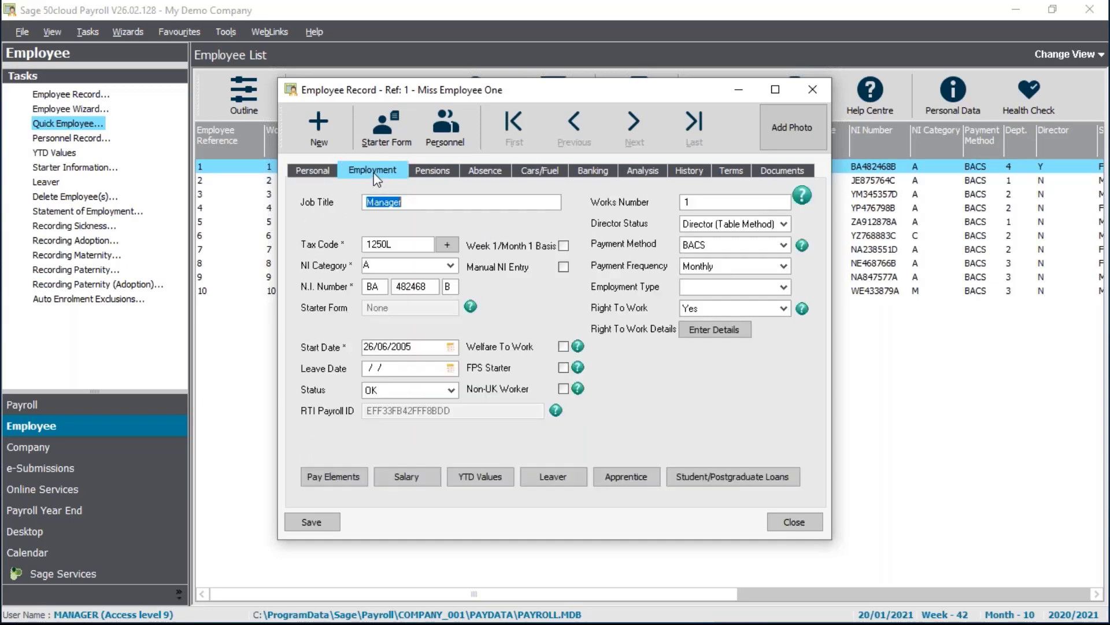
key(Tab)
text(A)
key(BackSpace)
click(313, 168)
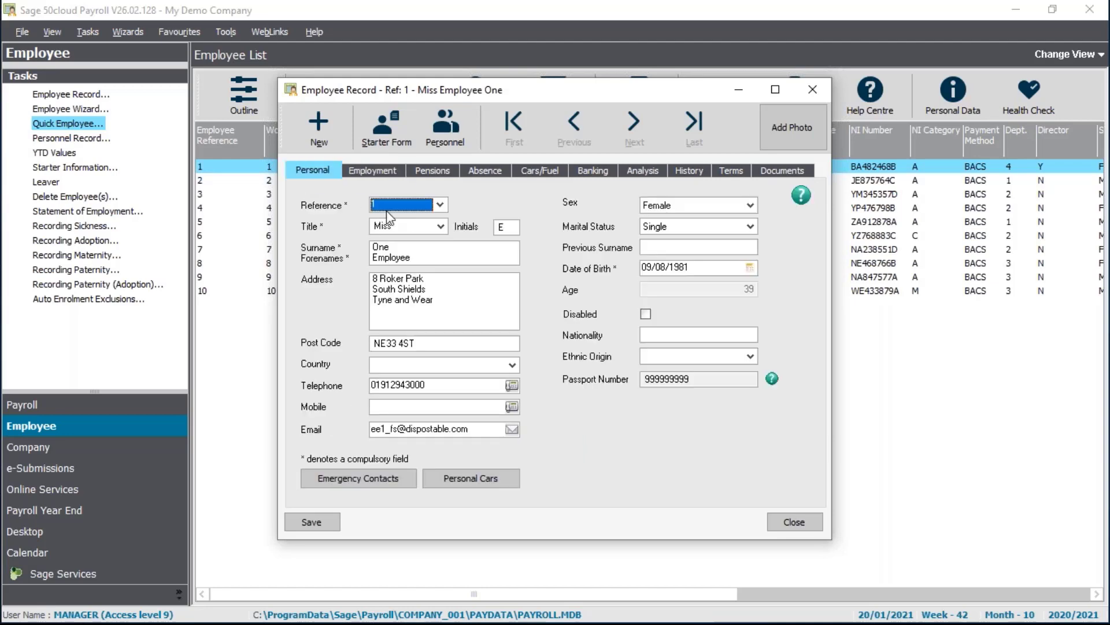
click(375, 171)
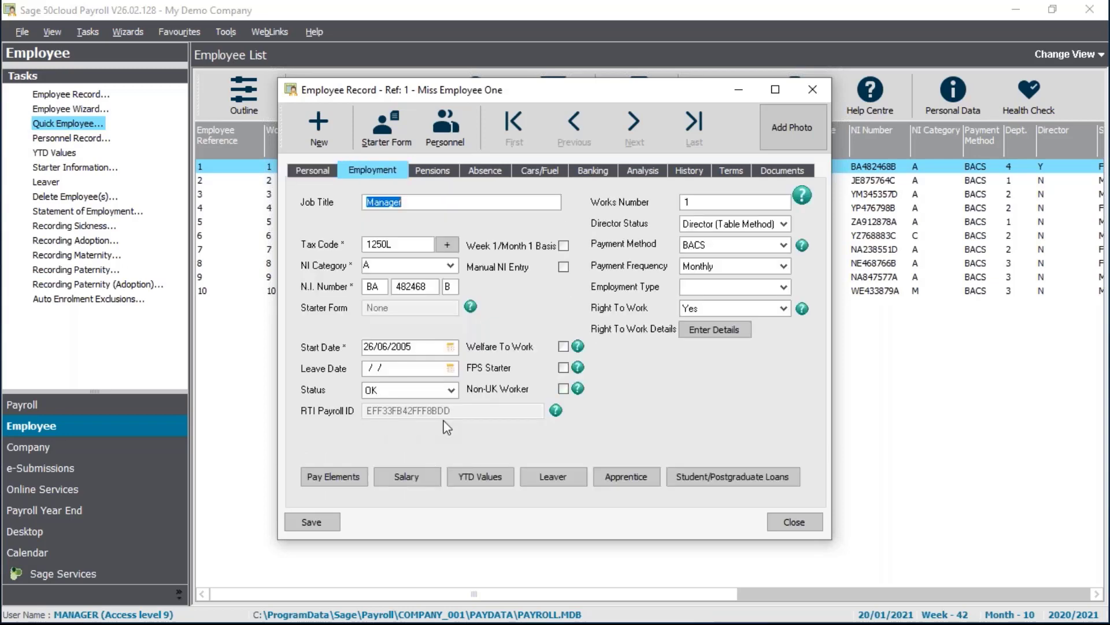
click(794, 522)
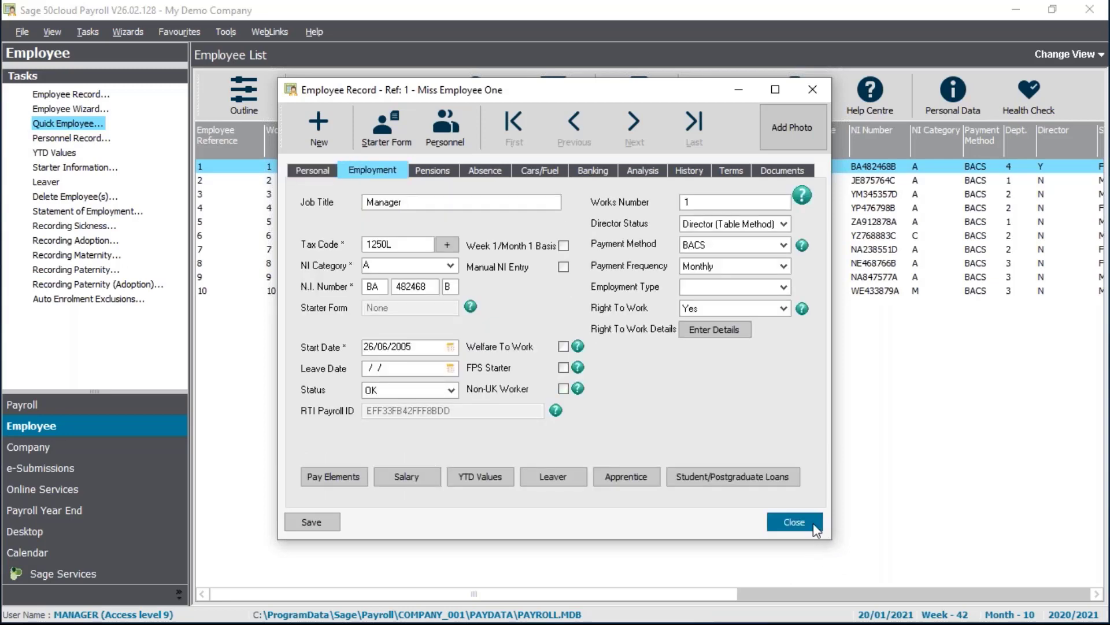
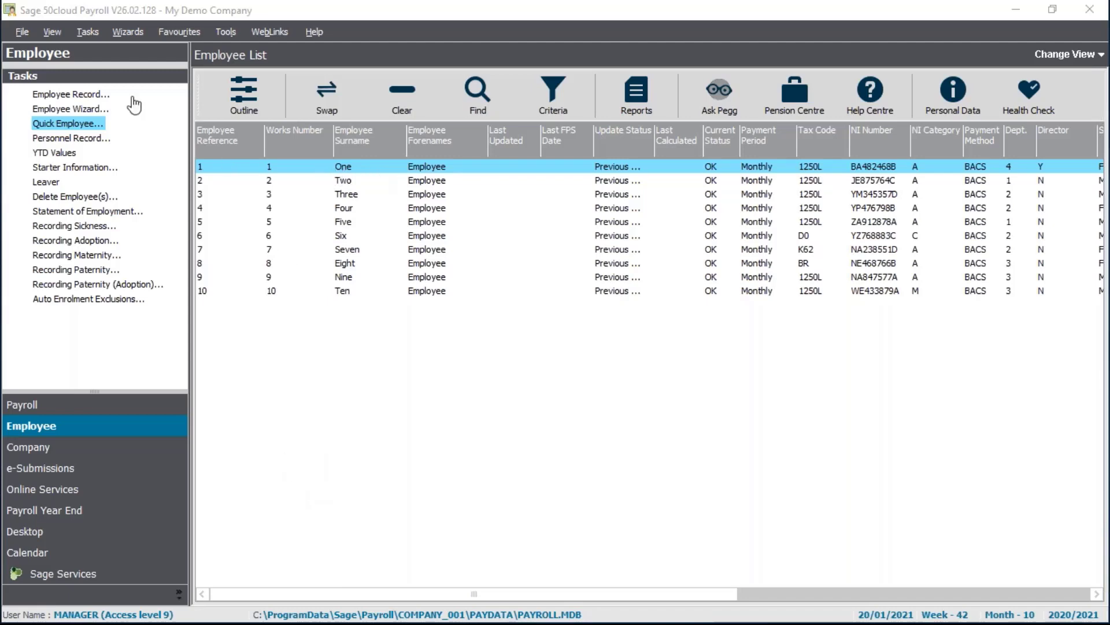
Step: Reopen employee 1's record and view the salary details without saving changes
click(71, 96)
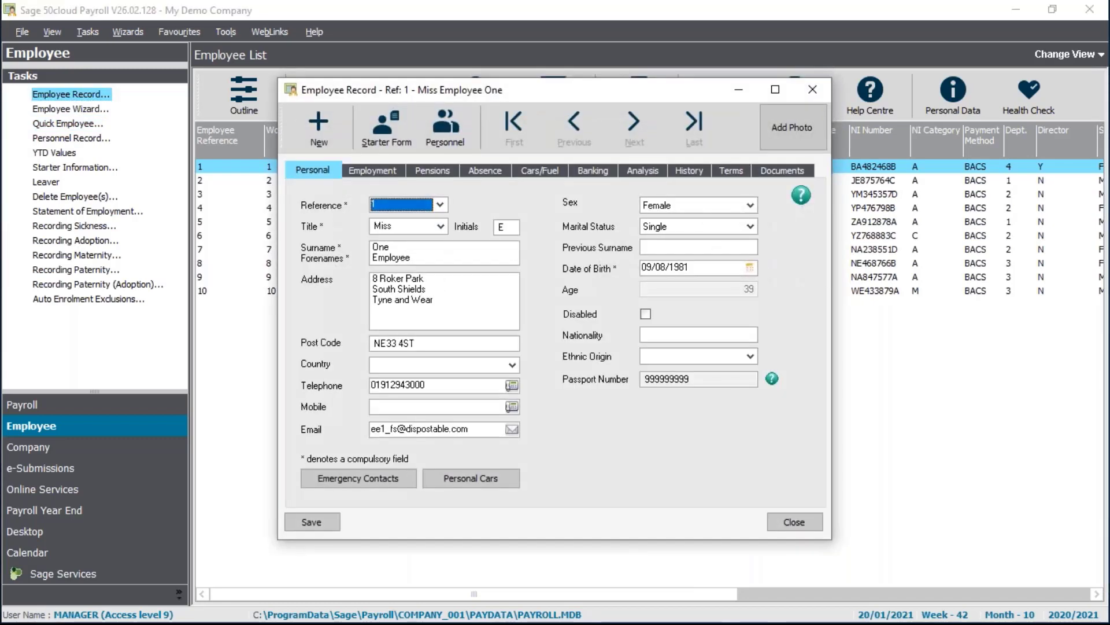
click(395, 172)
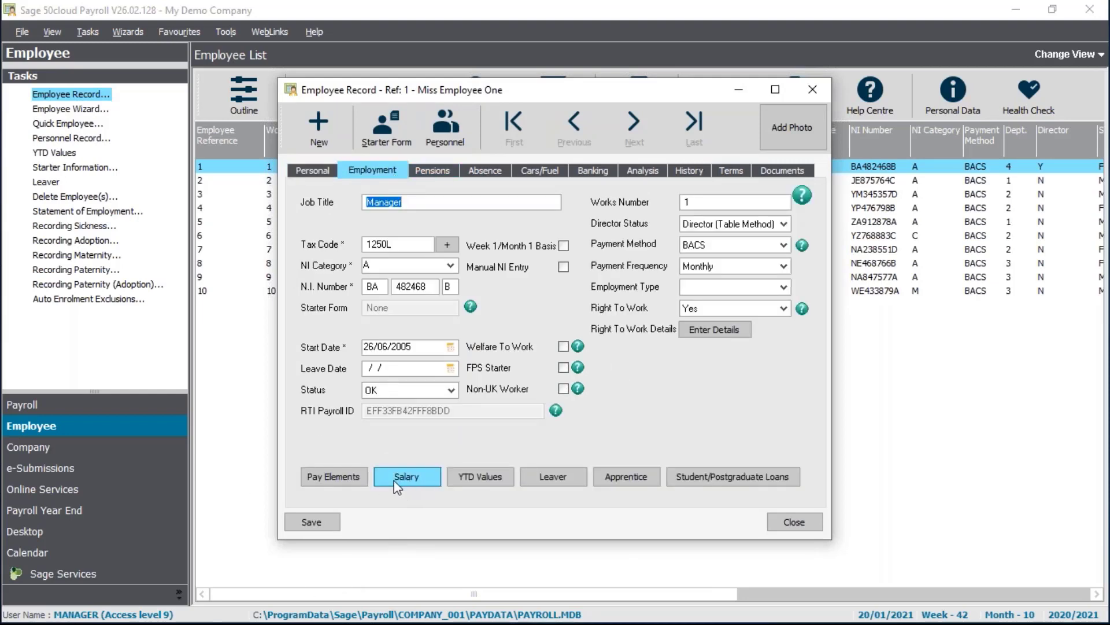
click(413, 481)
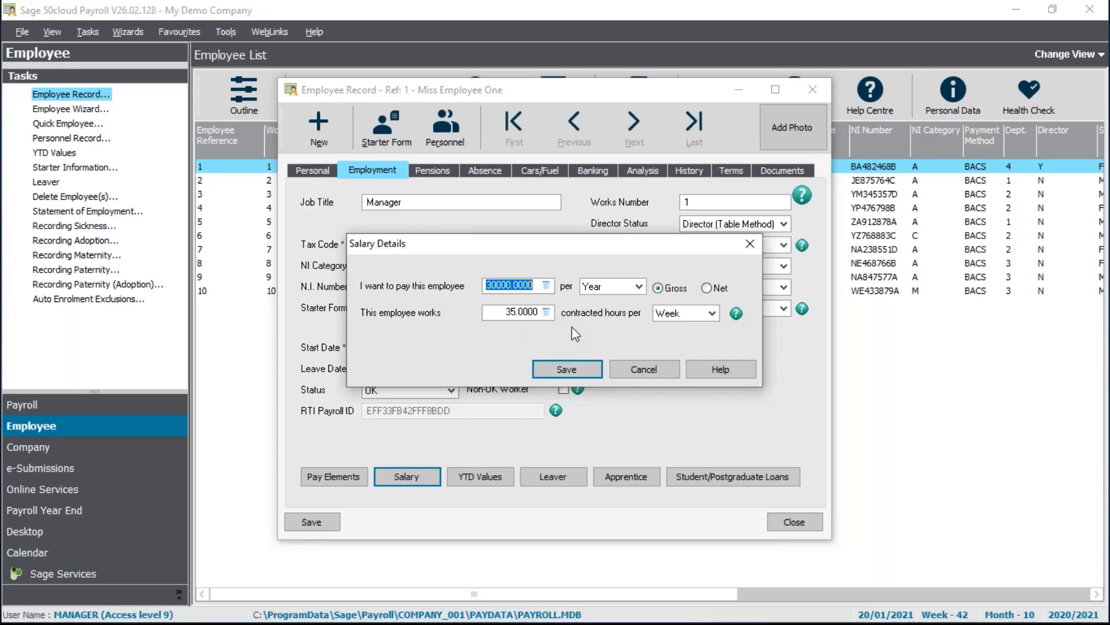
click(644, 370)
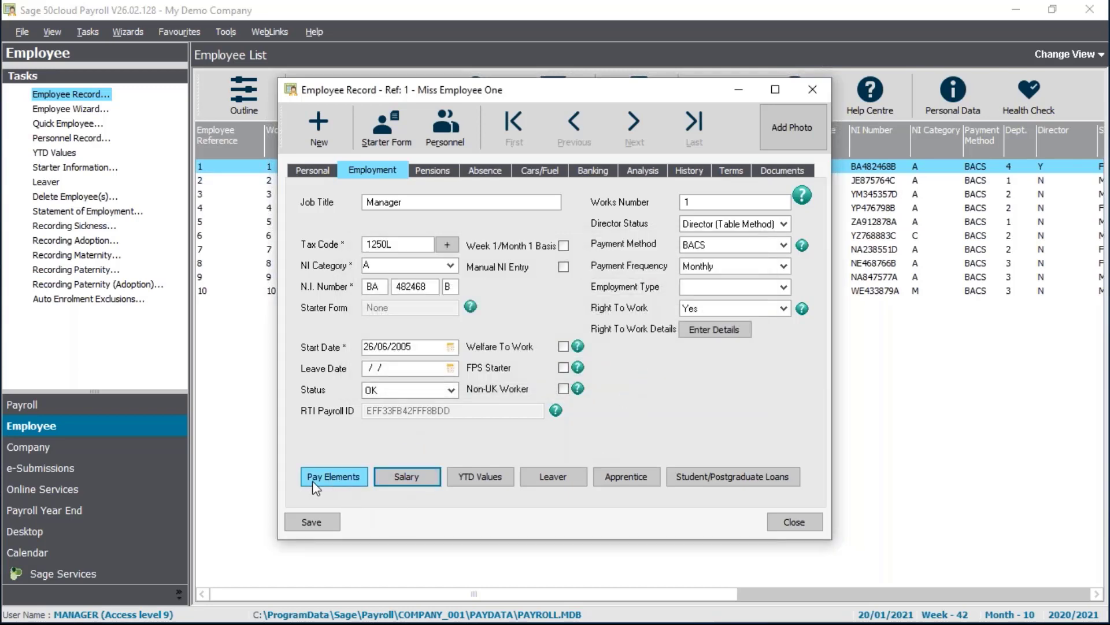
Step: View the payment types available in employee 1's pay elements, leave without saving, close the record and deselect the employee
click(342, 484)
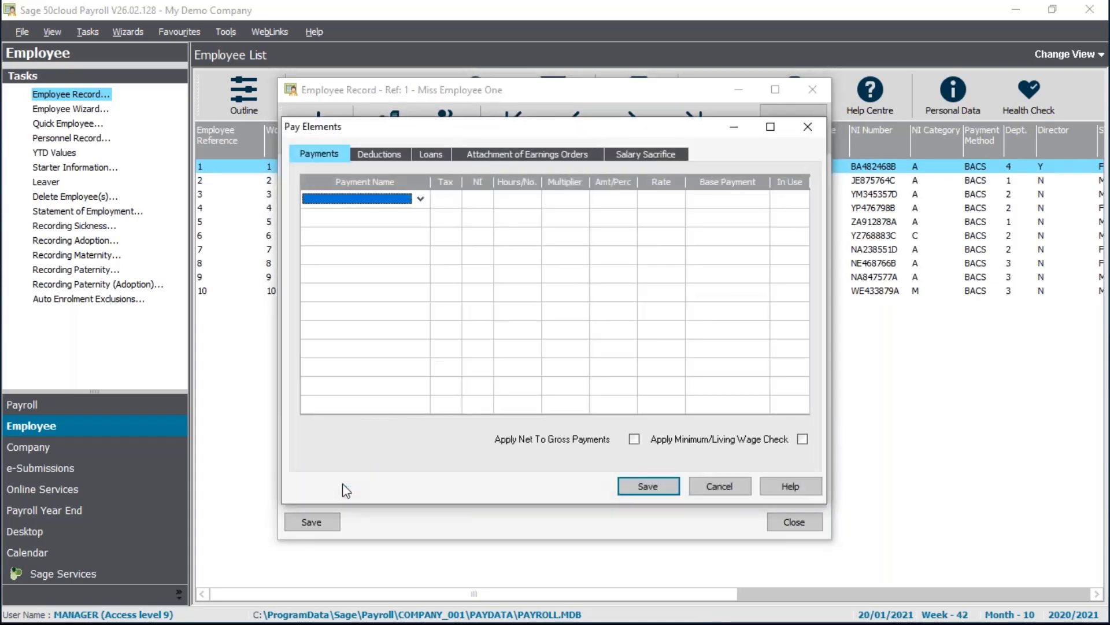
click(420, 198)
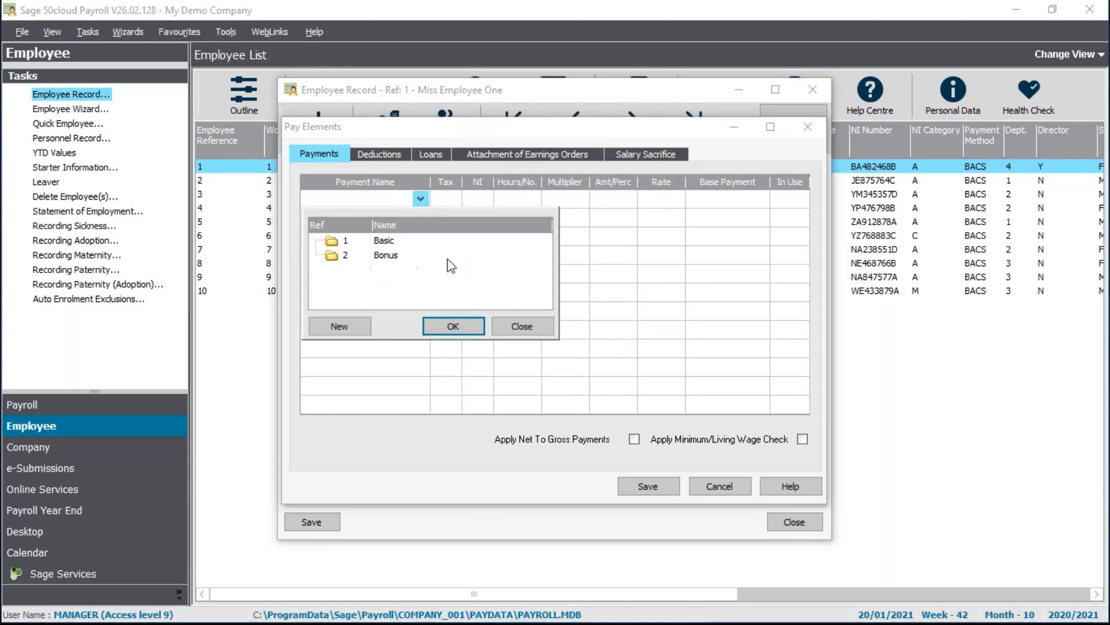
click(521, 326)
click(420, 198)
click(520, 327)
click(720, 487)
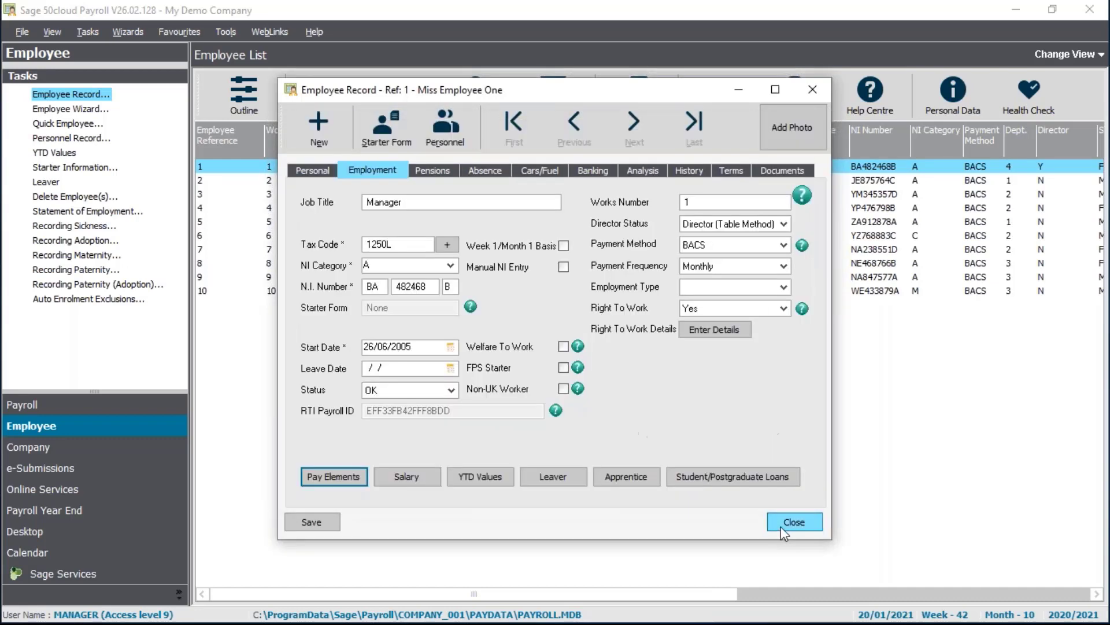
click(787, 522)
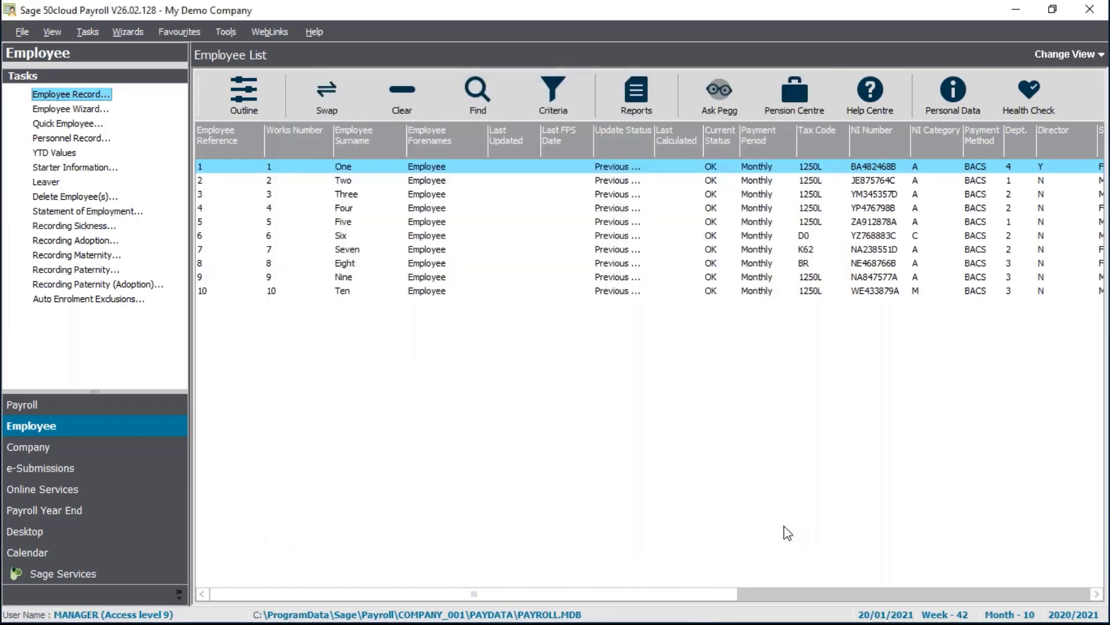
click(418, 171)
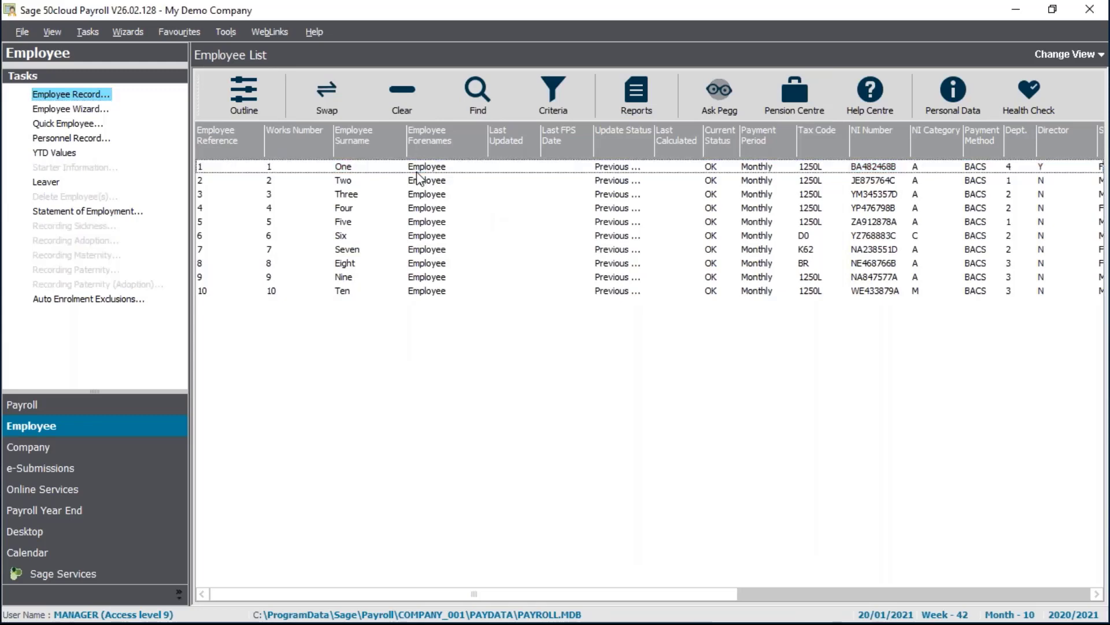
Step: Open the company pay elements settings and review the Basic payment, including its status options, and the Bonus payment
click(110, 447)
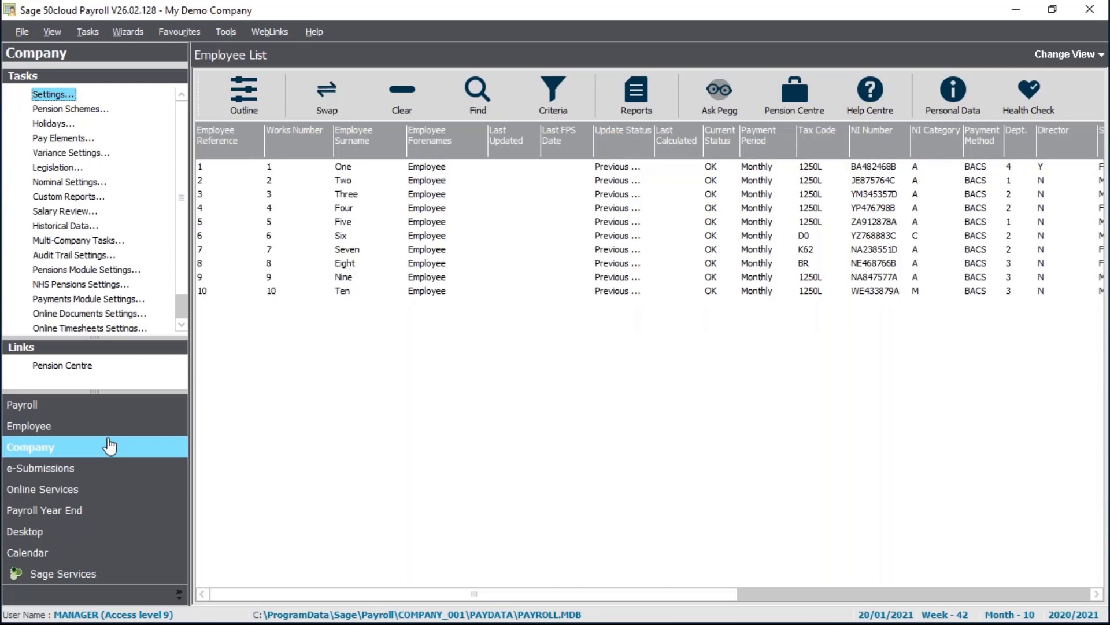
click(31, 454)
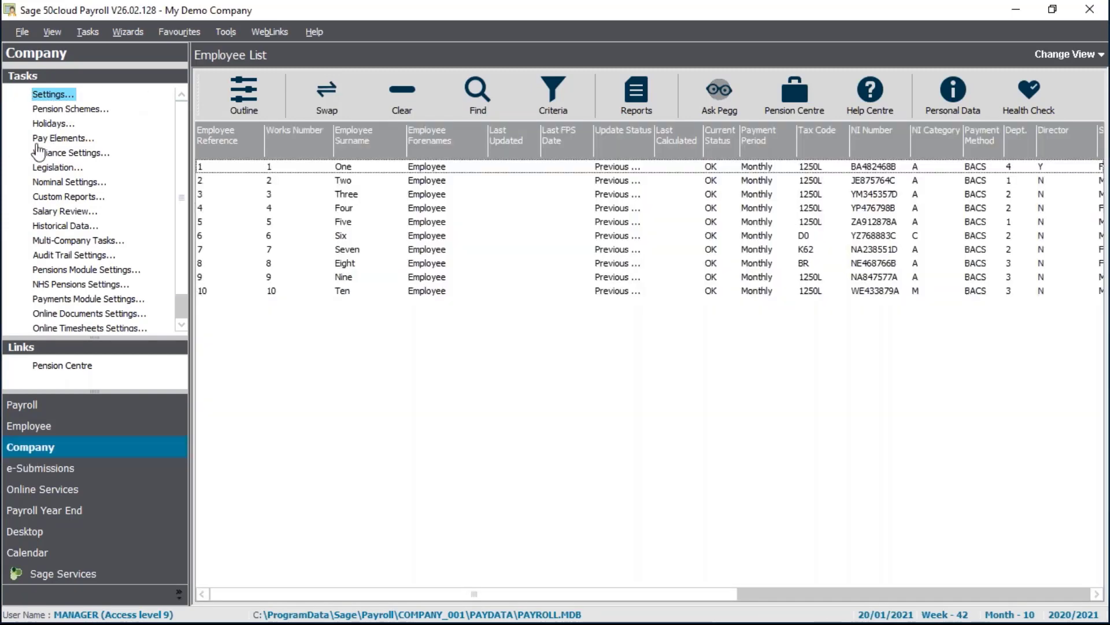
click(80, 140)
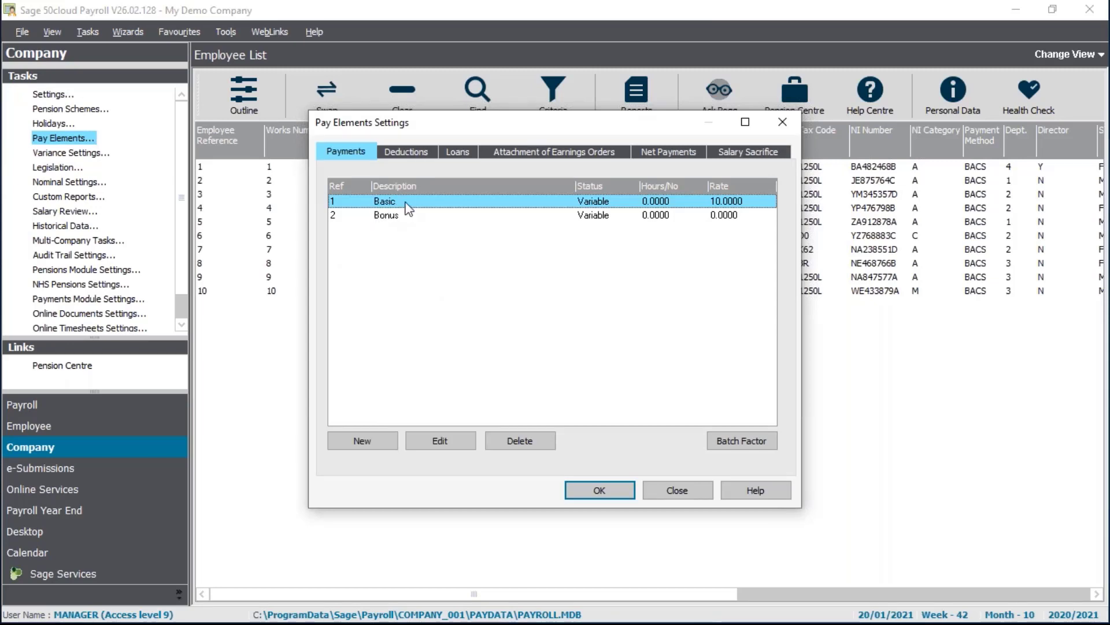
double_click(409, 208)
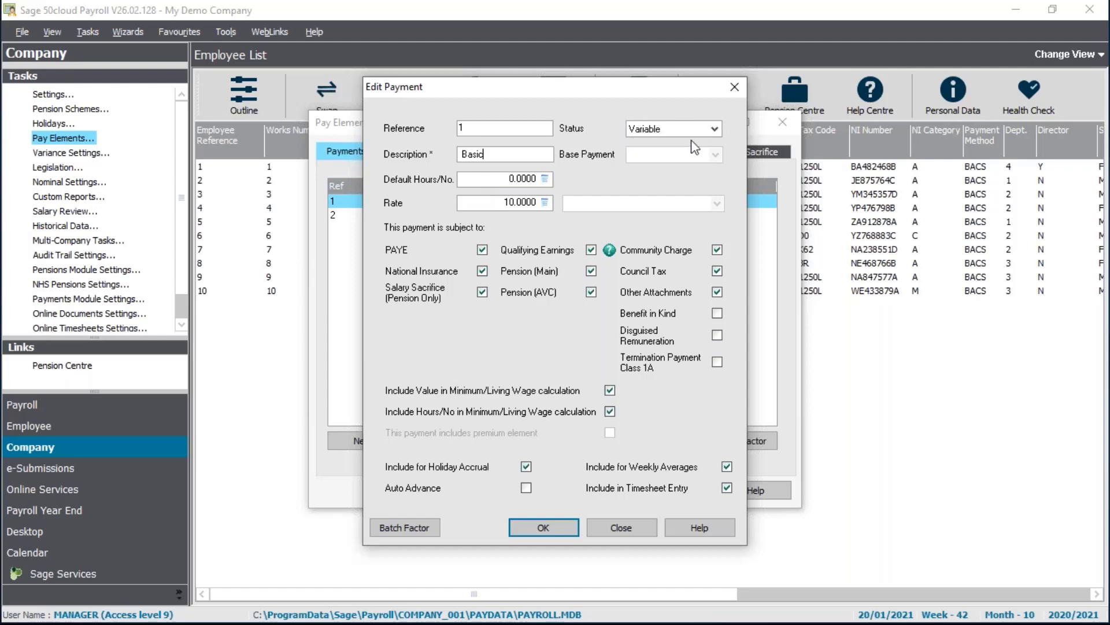
click(705, 133)
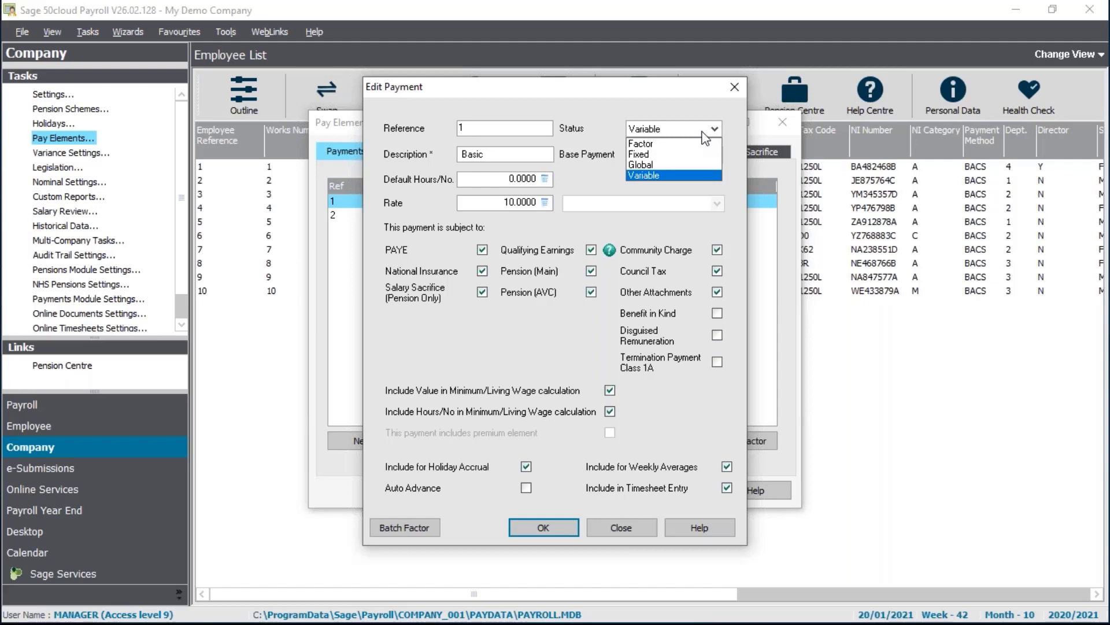
click(705, 124)
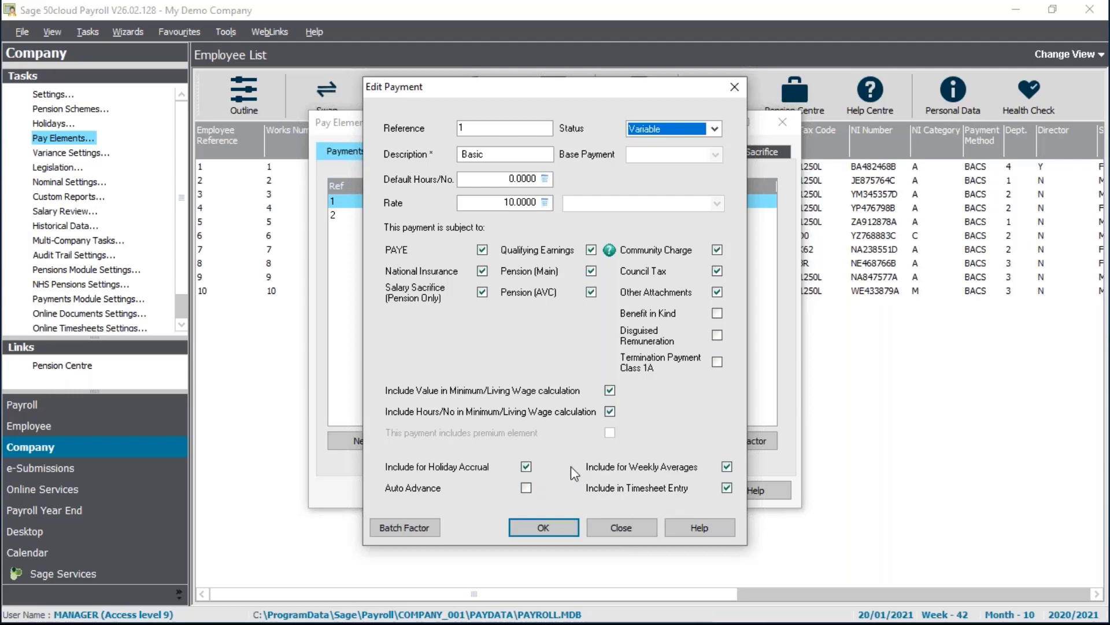
click(543, 528)
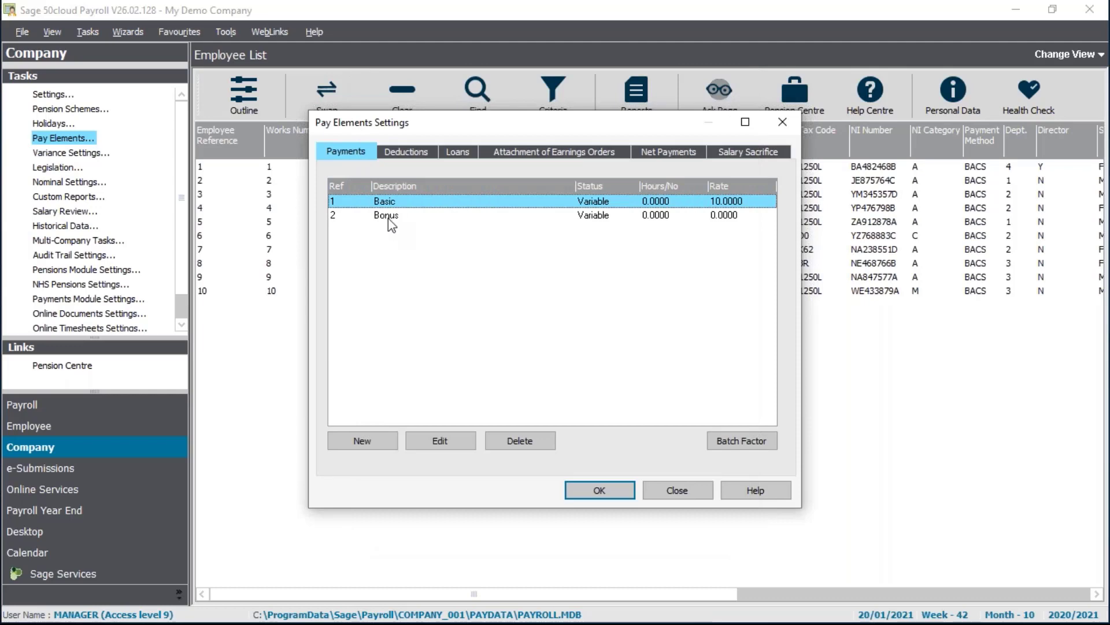
double_click(387, 218)
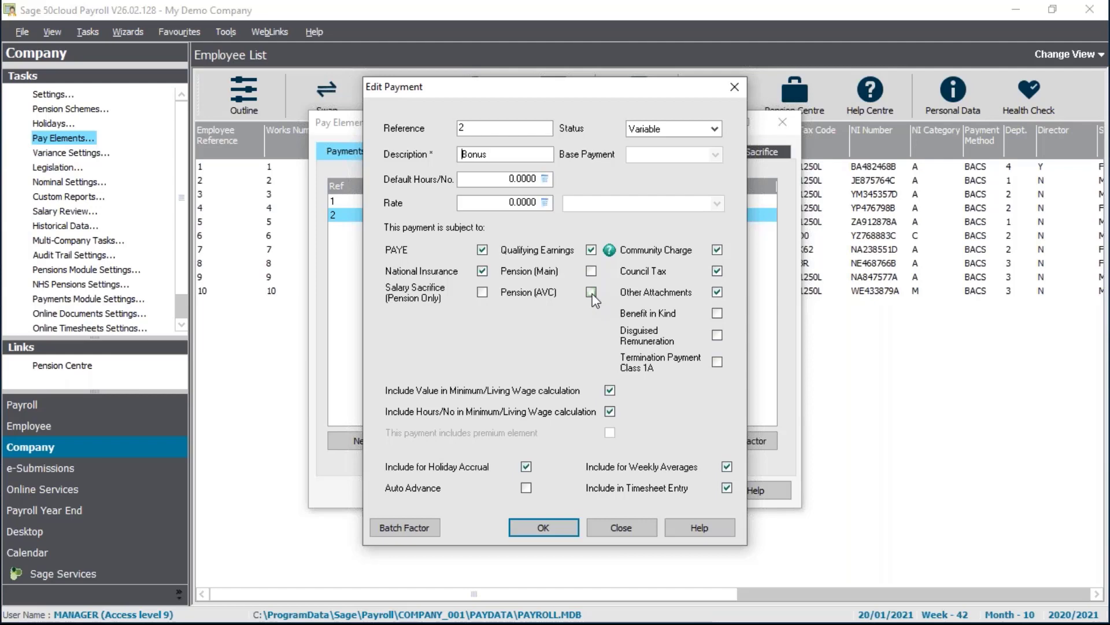
click(546, 529)
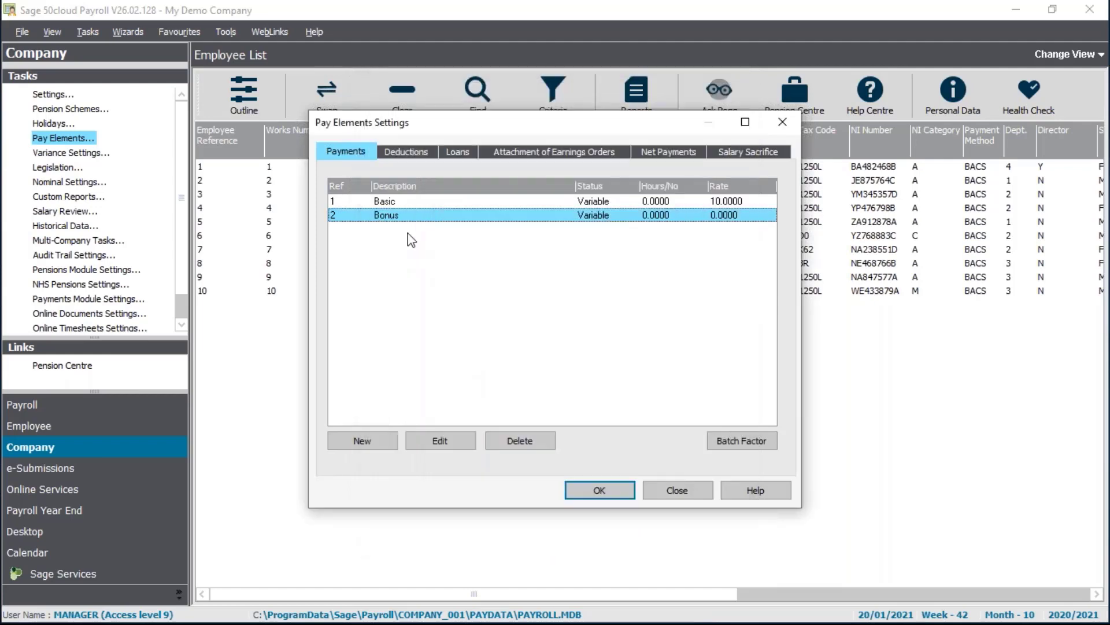
Step: Start a new company payment with Factor status and Salary as its base payment
click(363, 441)
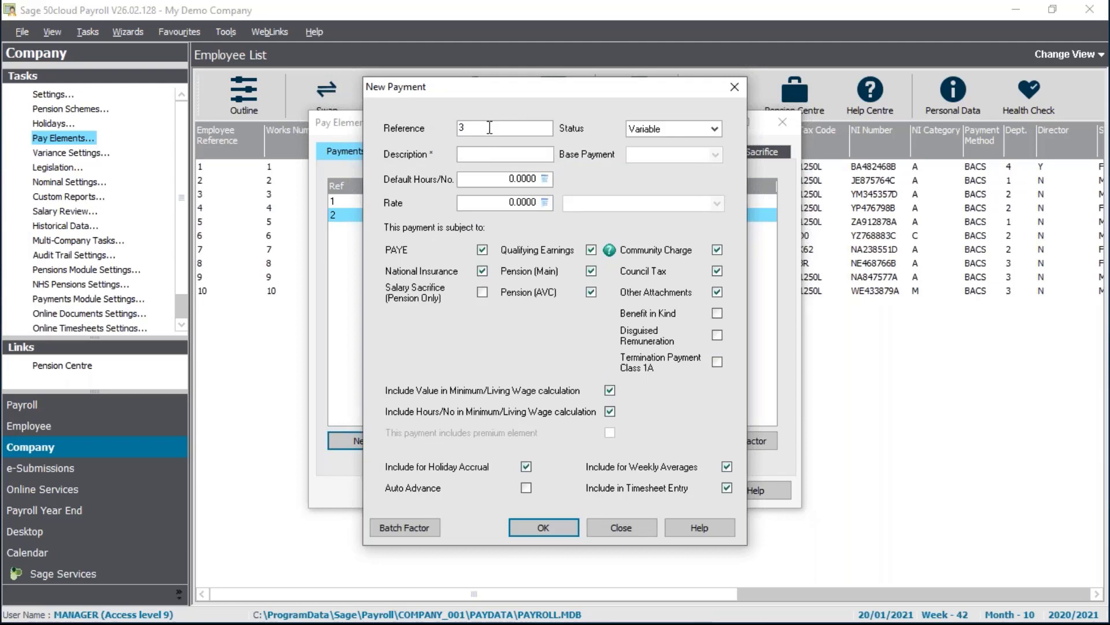
click(713, 129)
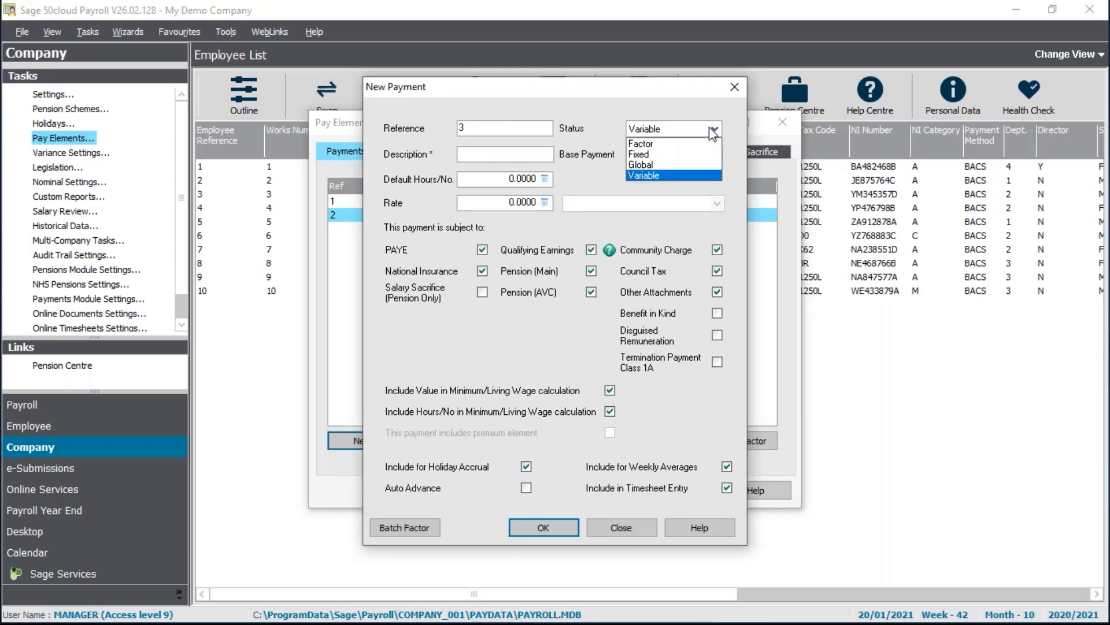
click(675, 151)
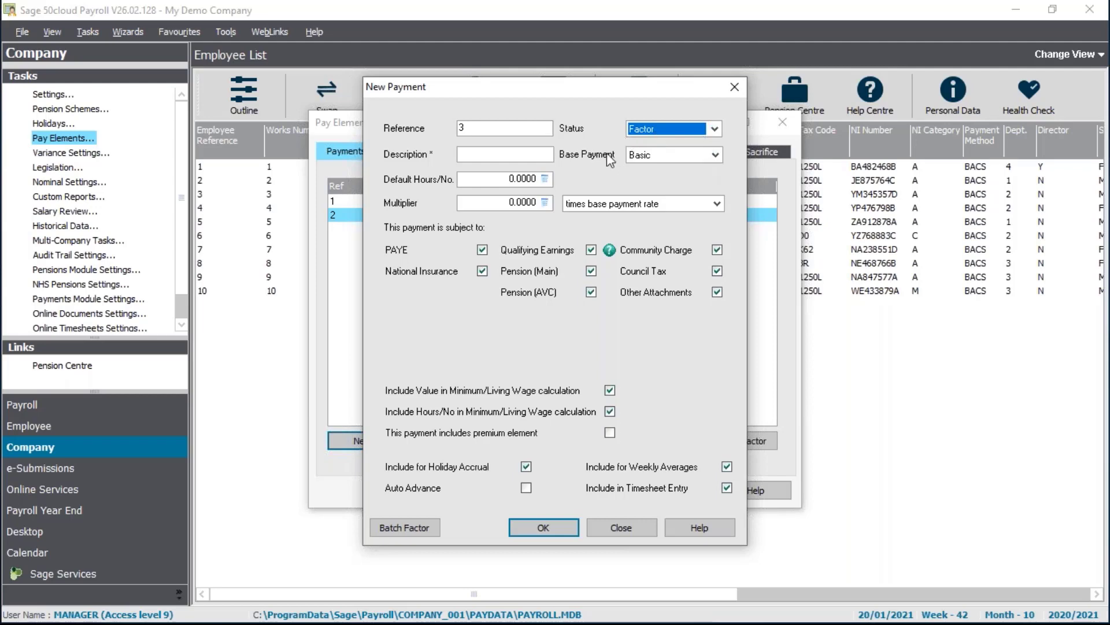
click(673, 155)
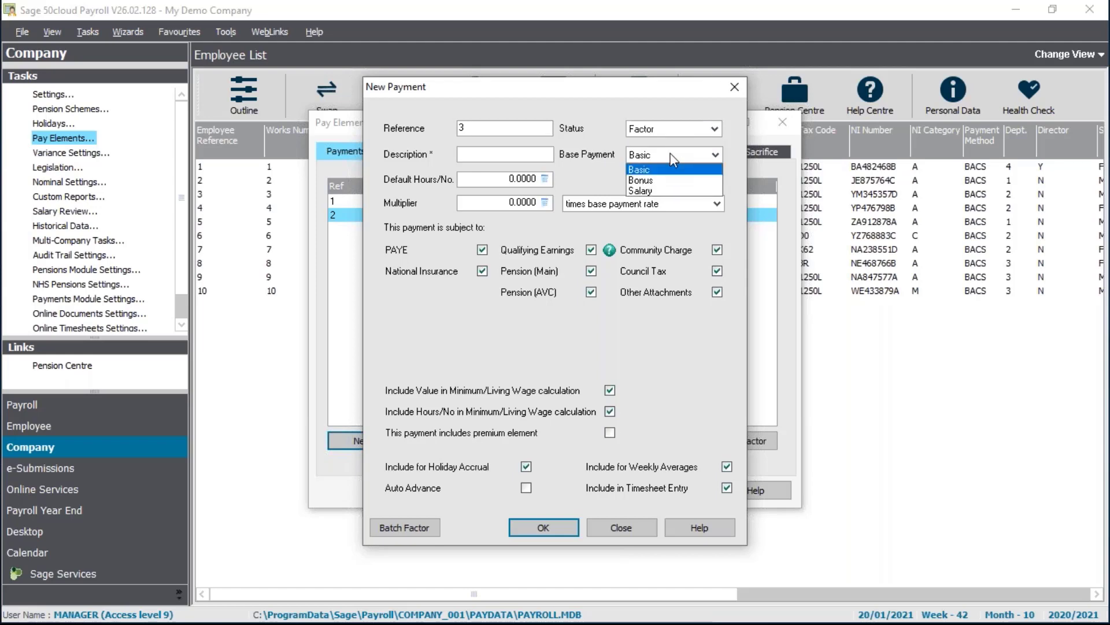
click(648, 192)
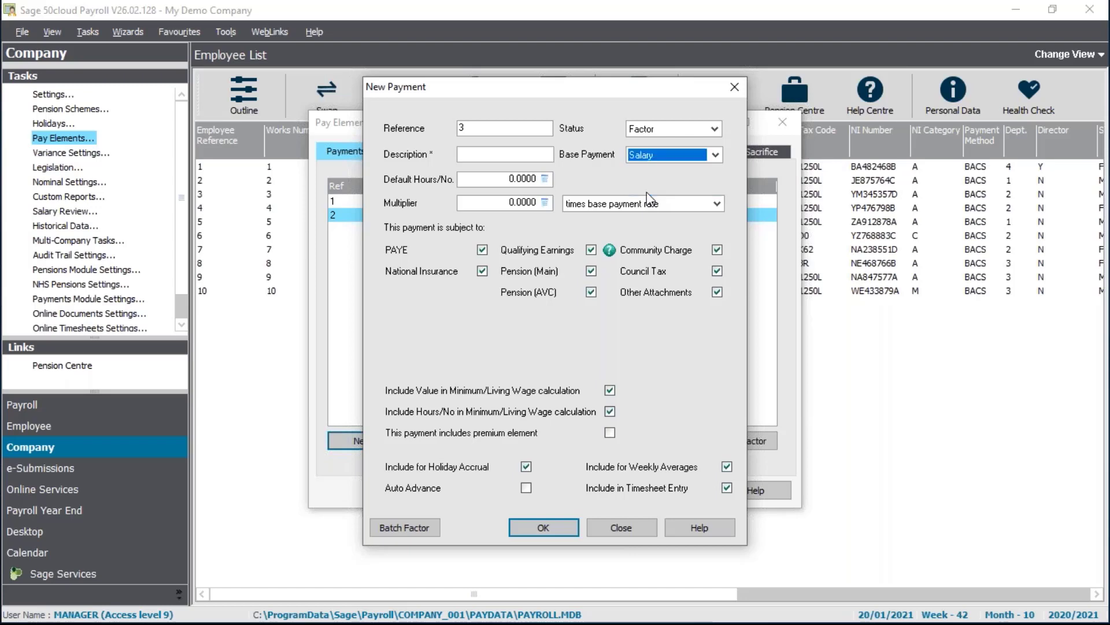
Step: Describe the new payment as OT 1.5x and set its multiplier to 1.5 times the base payment rate
click(483, 152)
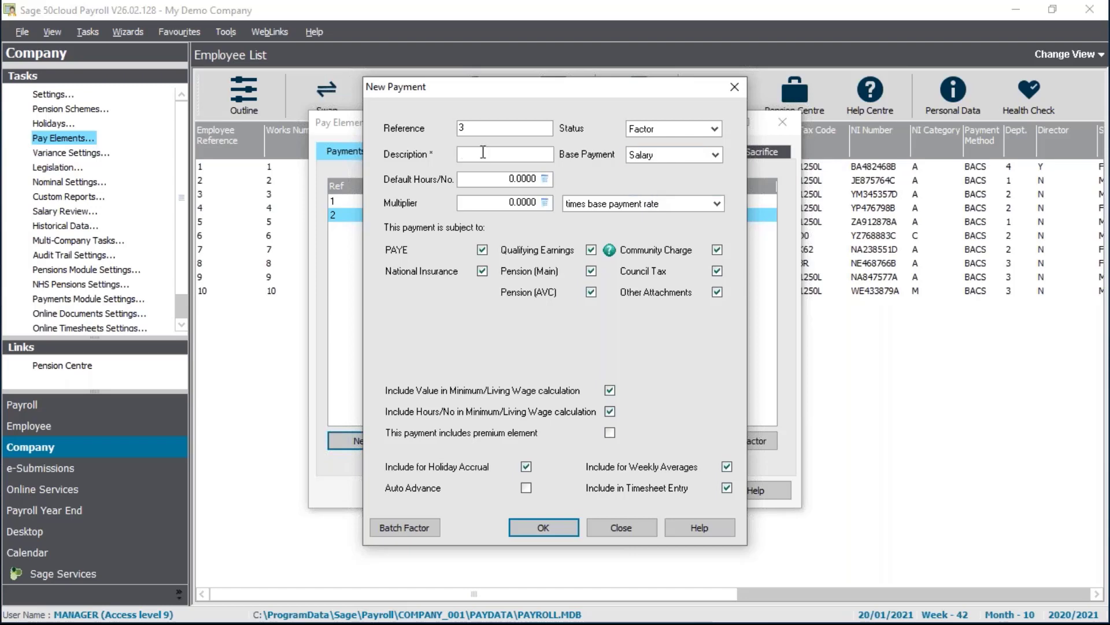
text(OT 1.5x)
key(Tab)
key(Tab)
text(1.5)
key(Tab)
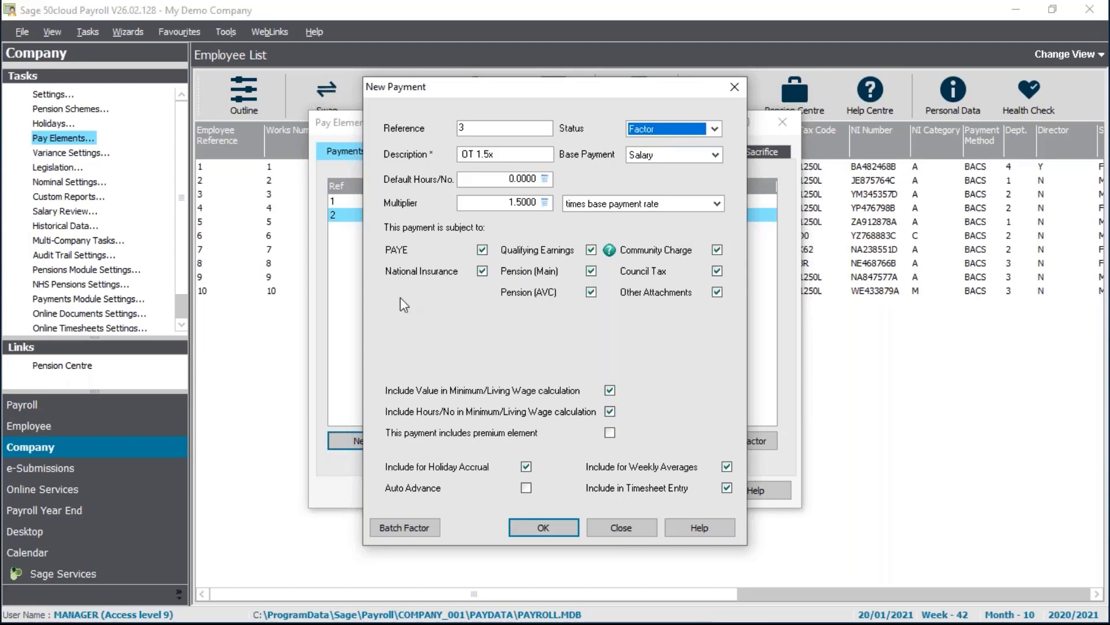
Step: Exclude the overtime payment from Pension (Main) and Pension (AVC), mark it as including a premium element, and save it
click(592, 270)
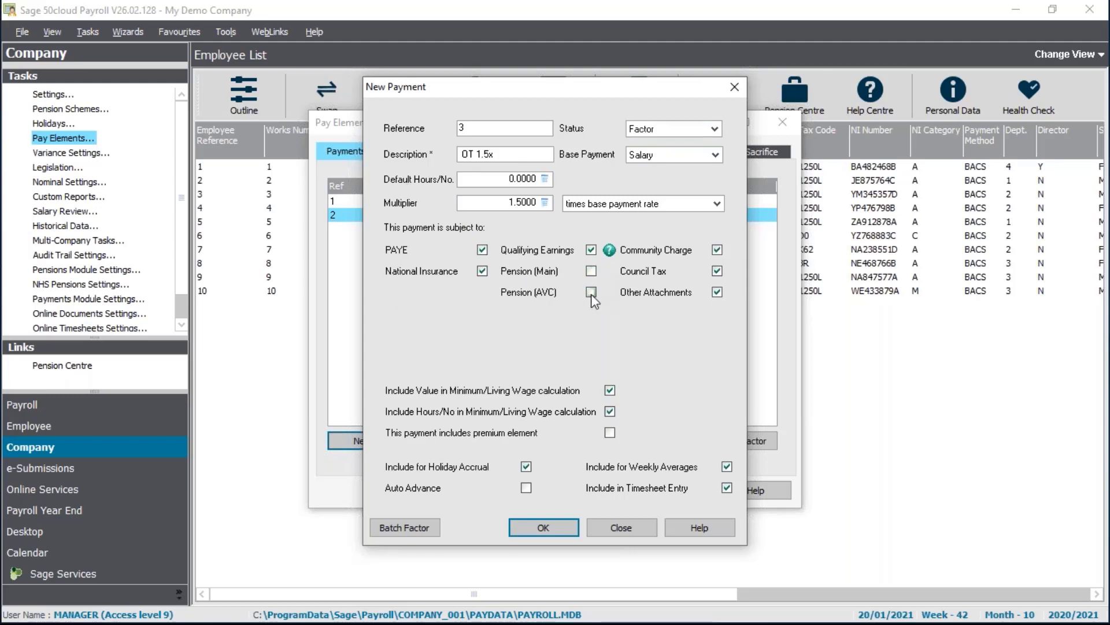
click(591, 292)
click(610, 432)
click(540, 525)
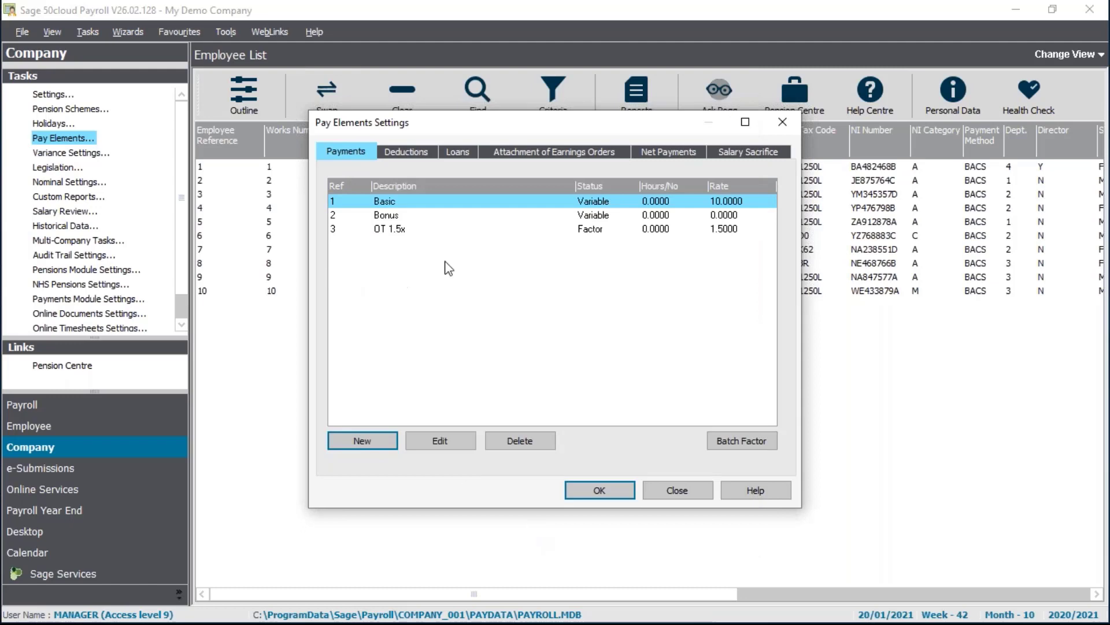
Step: Look through the payments, deductions, loans, attachment of earnings orders, net payments and salary sacrifice settings, and exit the pay elements settings
click(403, 217)
click(399, 230)
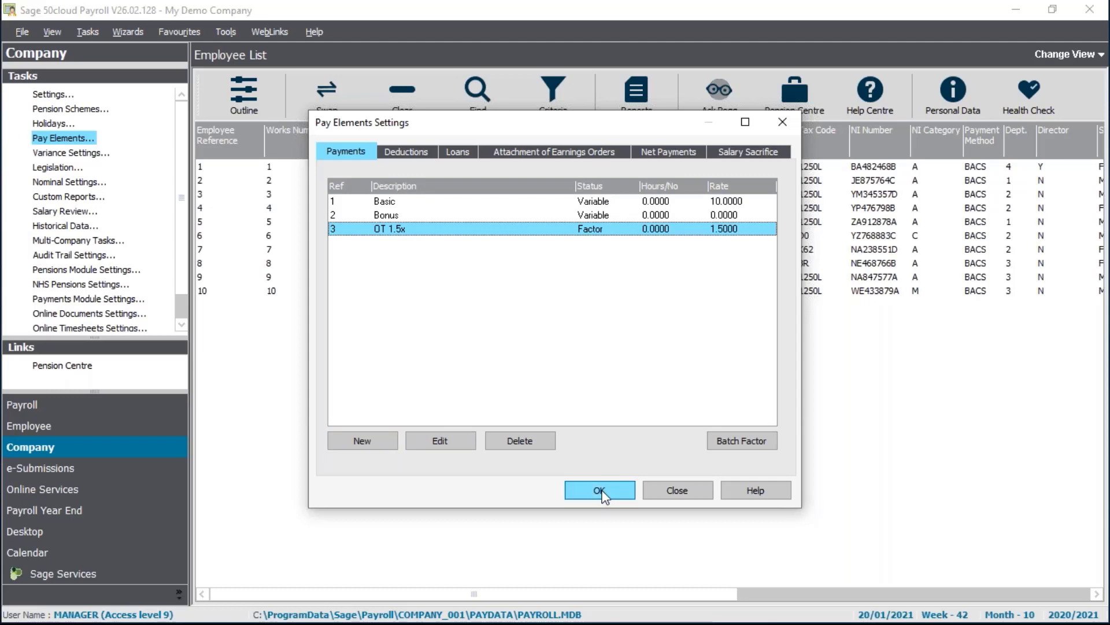
click(408, 153)
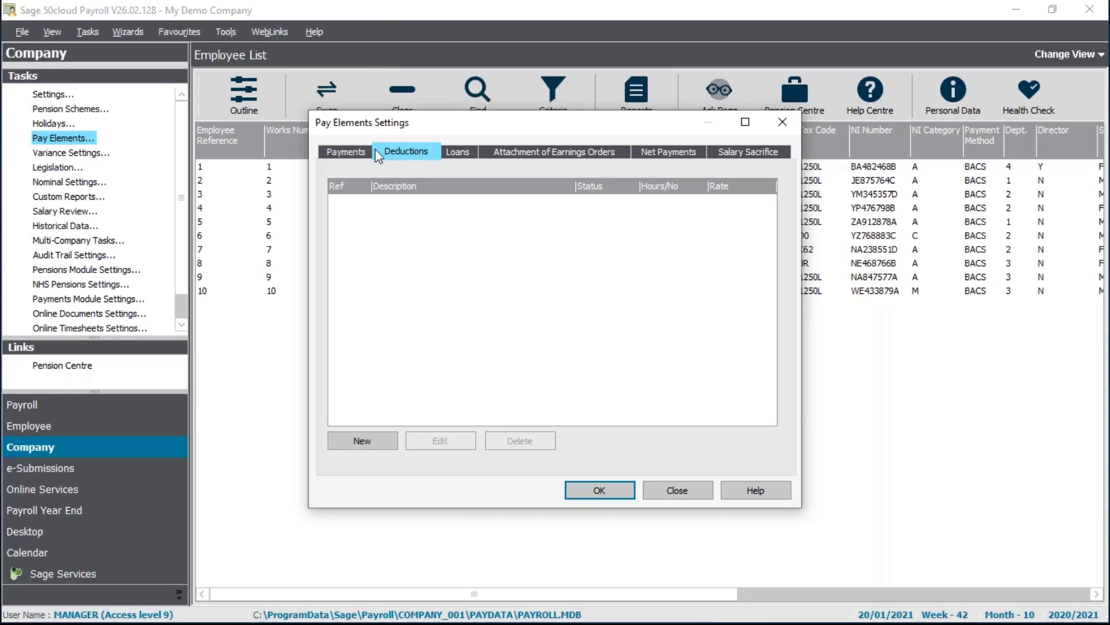
click(459, 153)
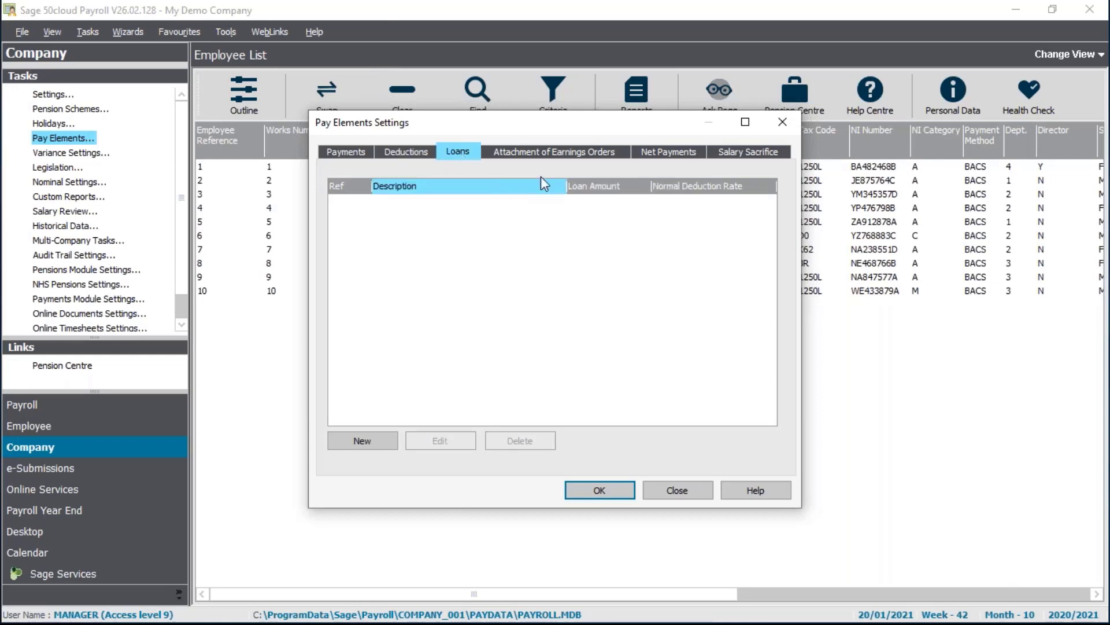
click(556, 153)
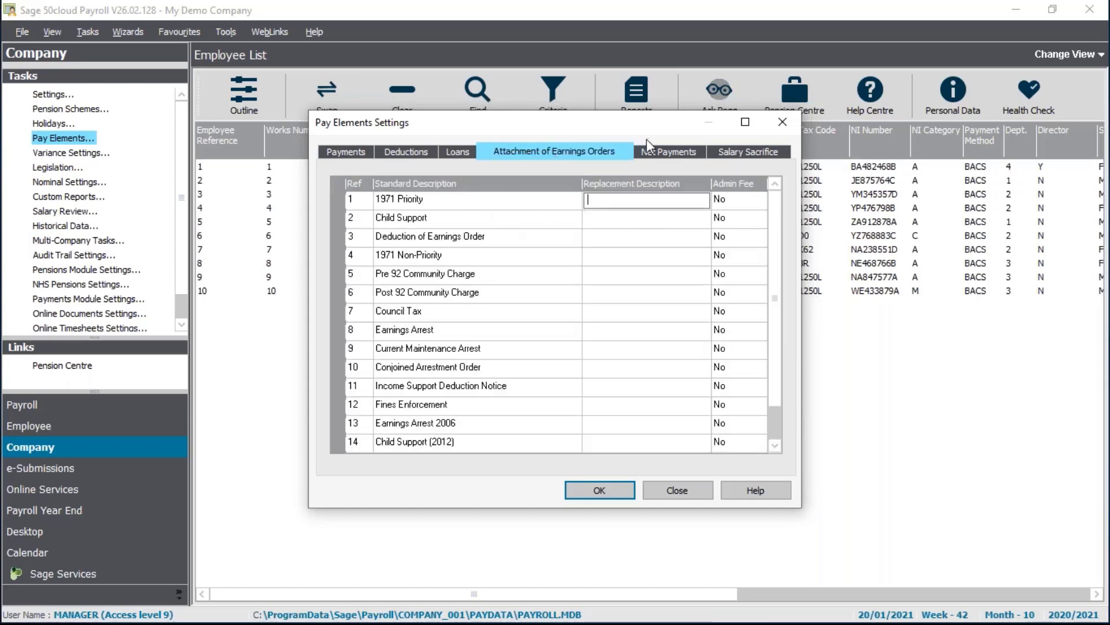
click(666, 155)
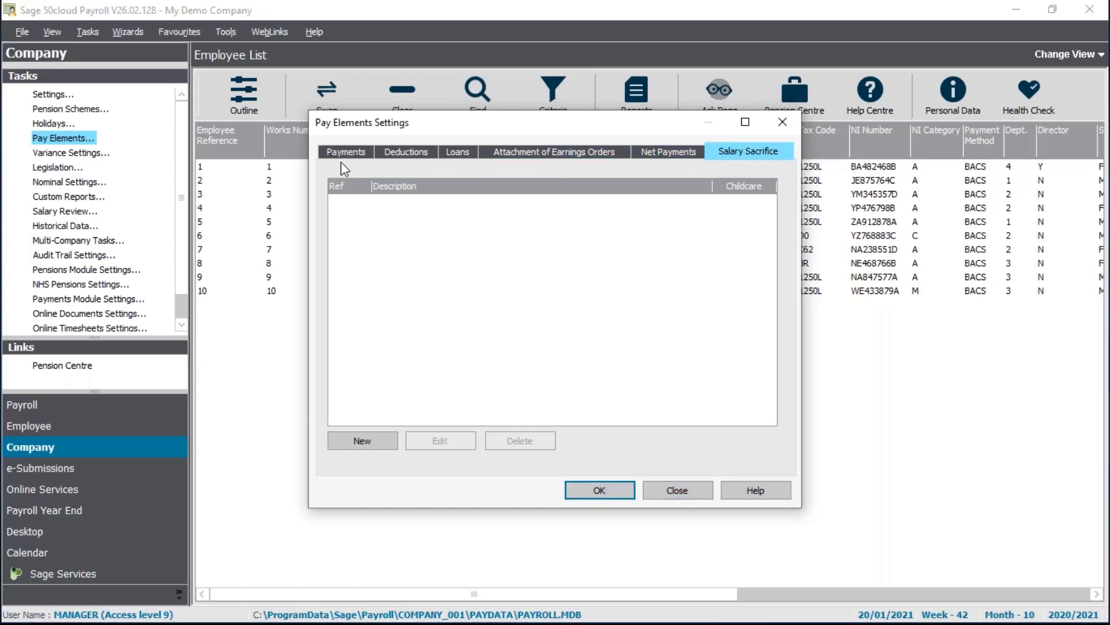
click(695, 492)
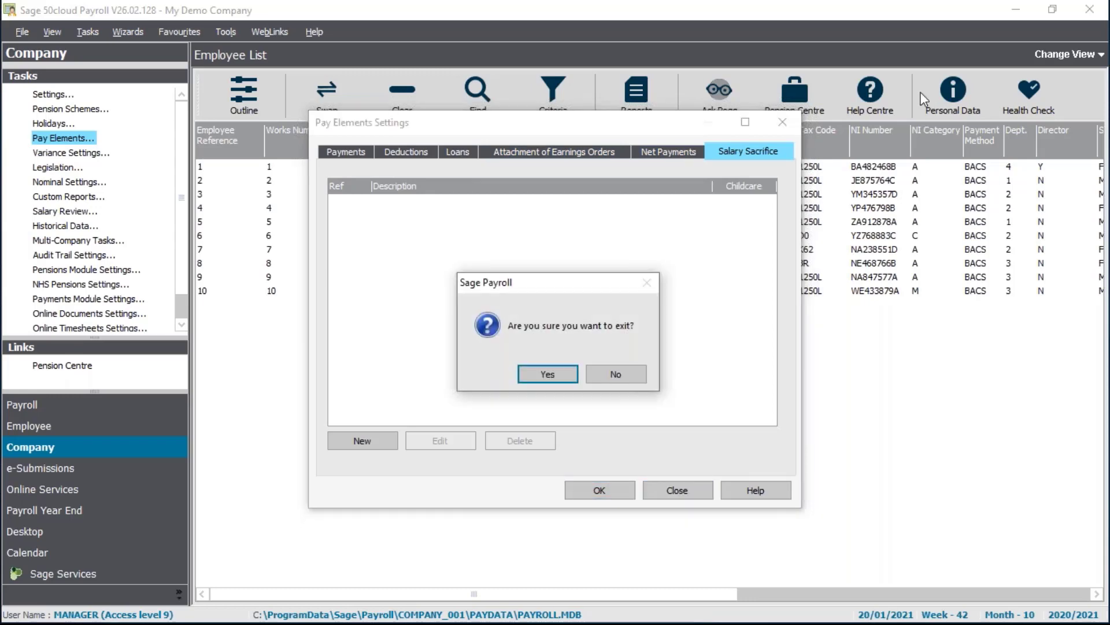
click(548, 383)
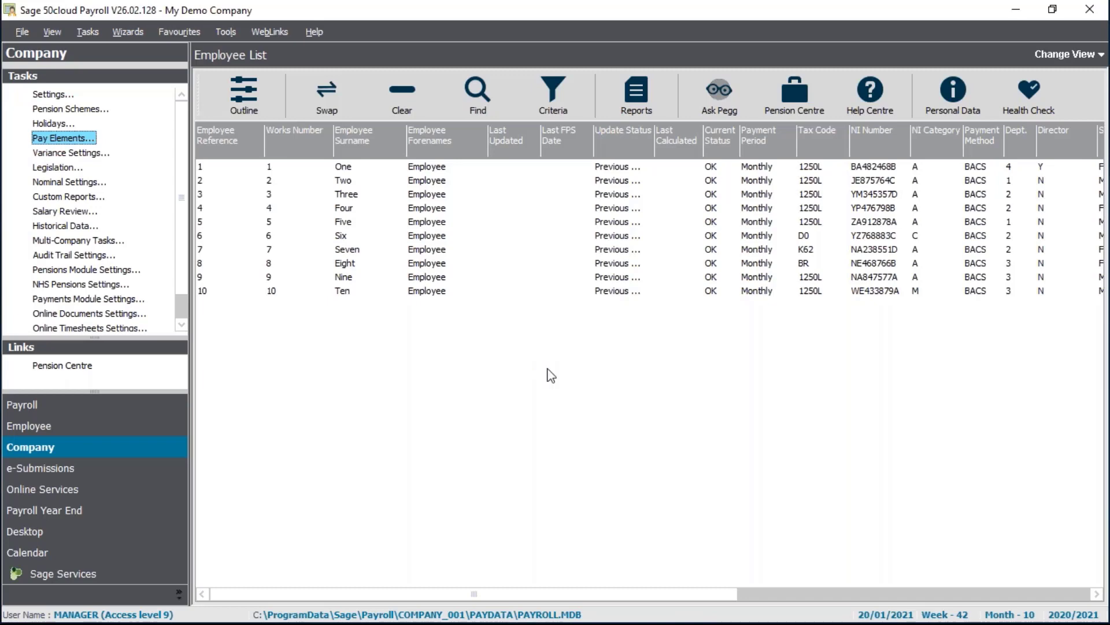
Step: Open the pay elements in employee 1's employment details and add the Bonus payment
click(339, 169)
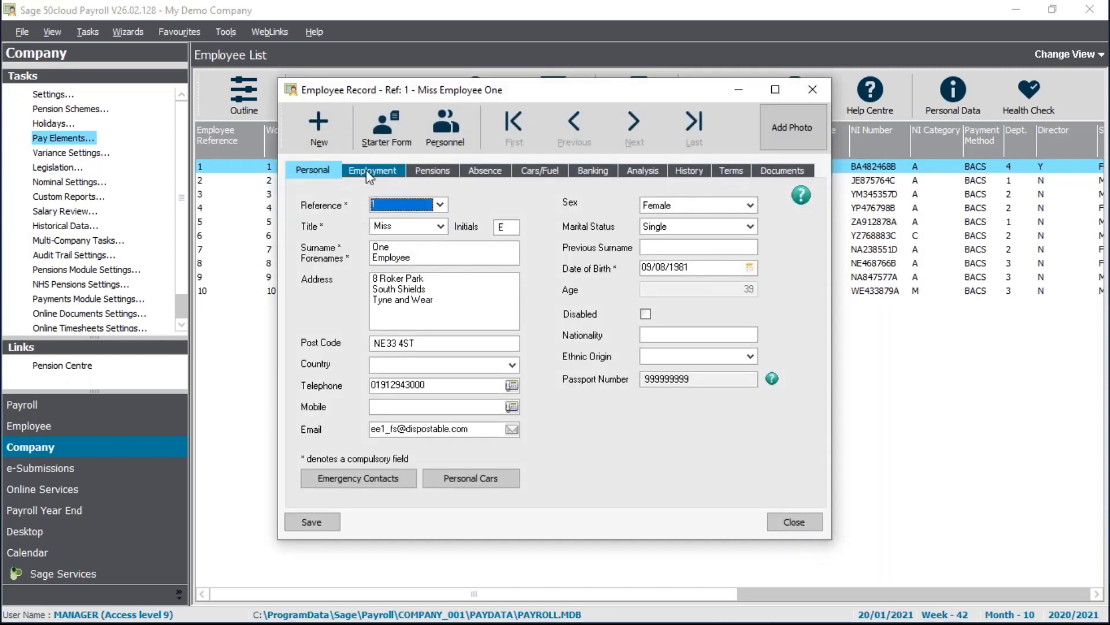
click(369, 173)
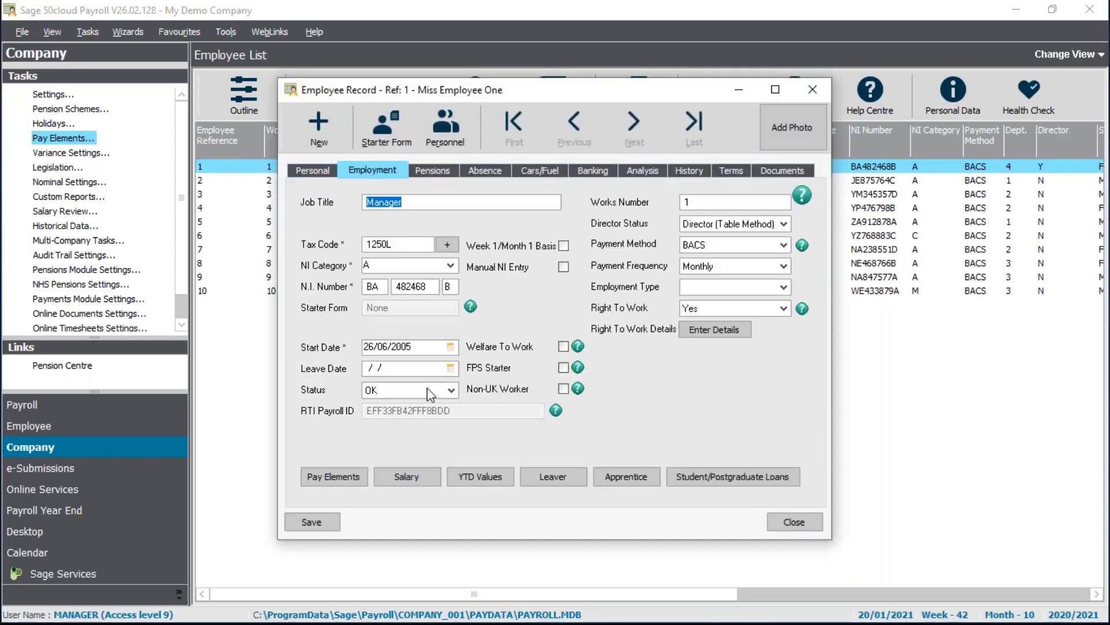
click(336, 480)
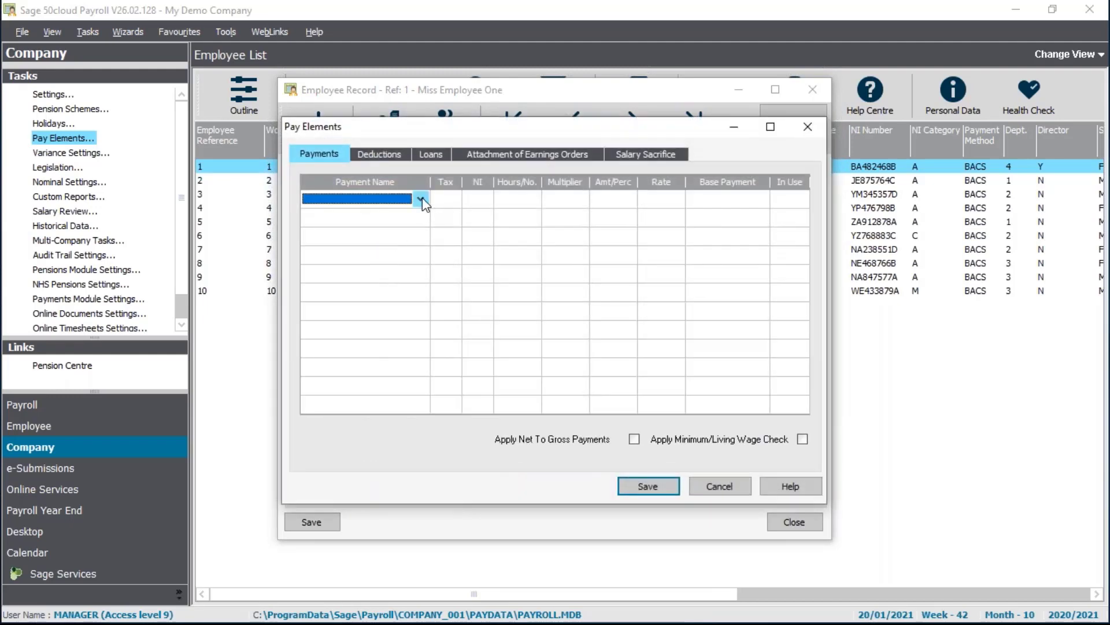
click(422, 199)
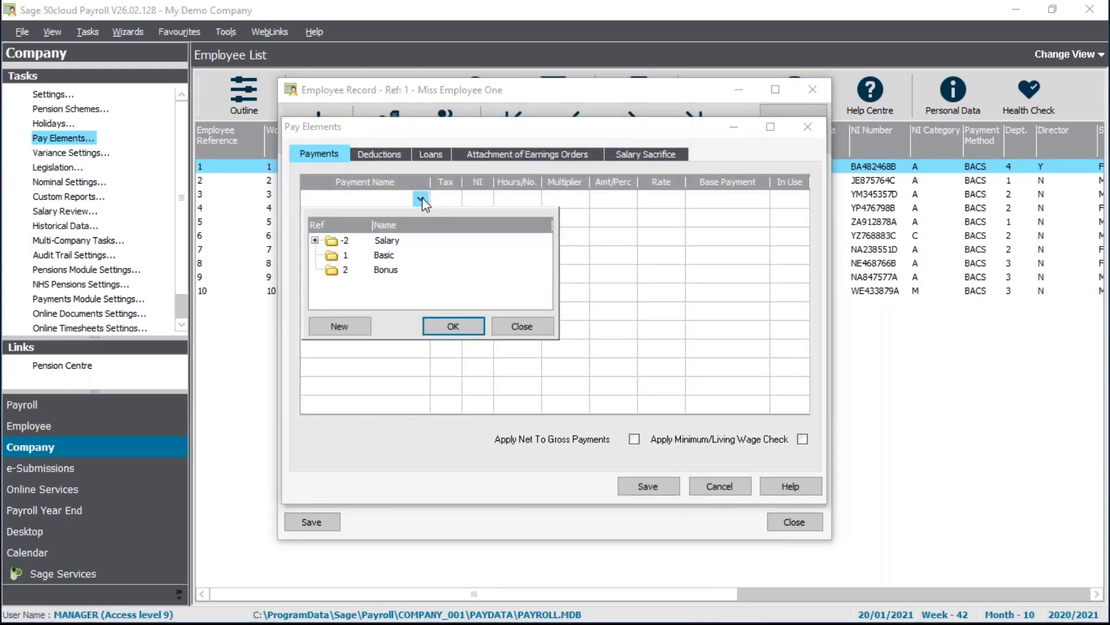
click(386, 272)
click(448, 329)
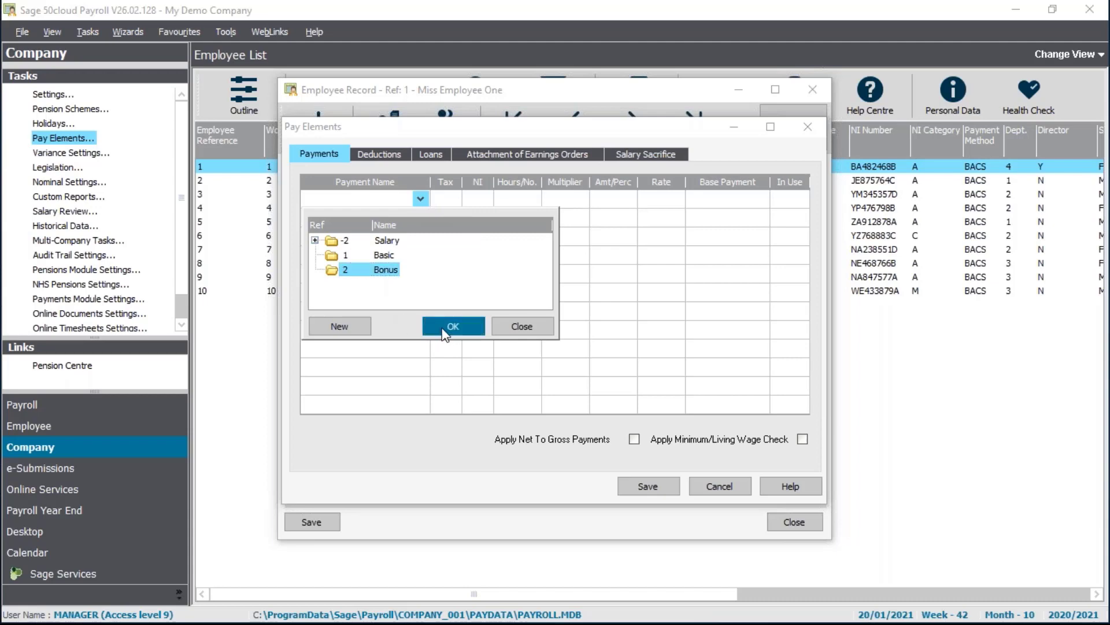
Step: Add the OT 1.5x factor payment based on Salary to employee 1's pay elements
click(416, 219)
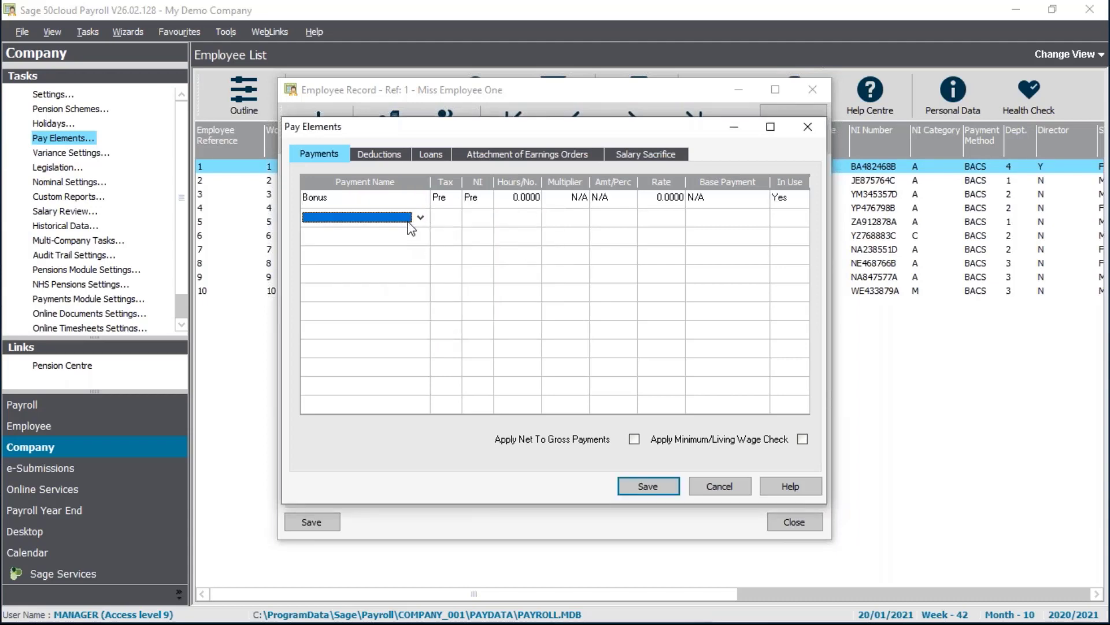
click(420, 219)
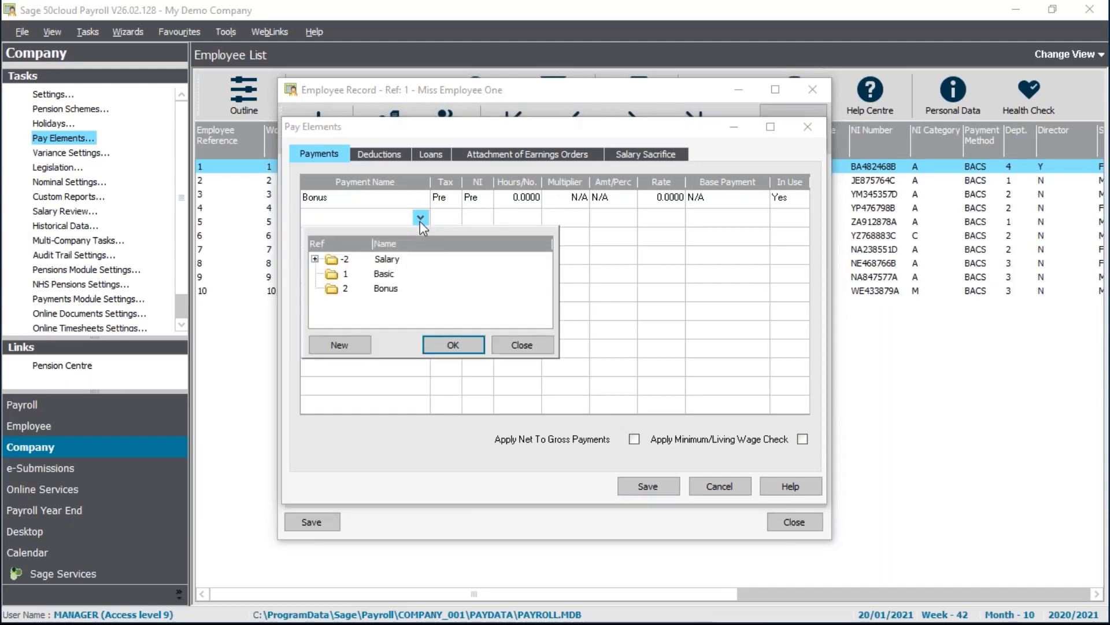
click(315, 259)
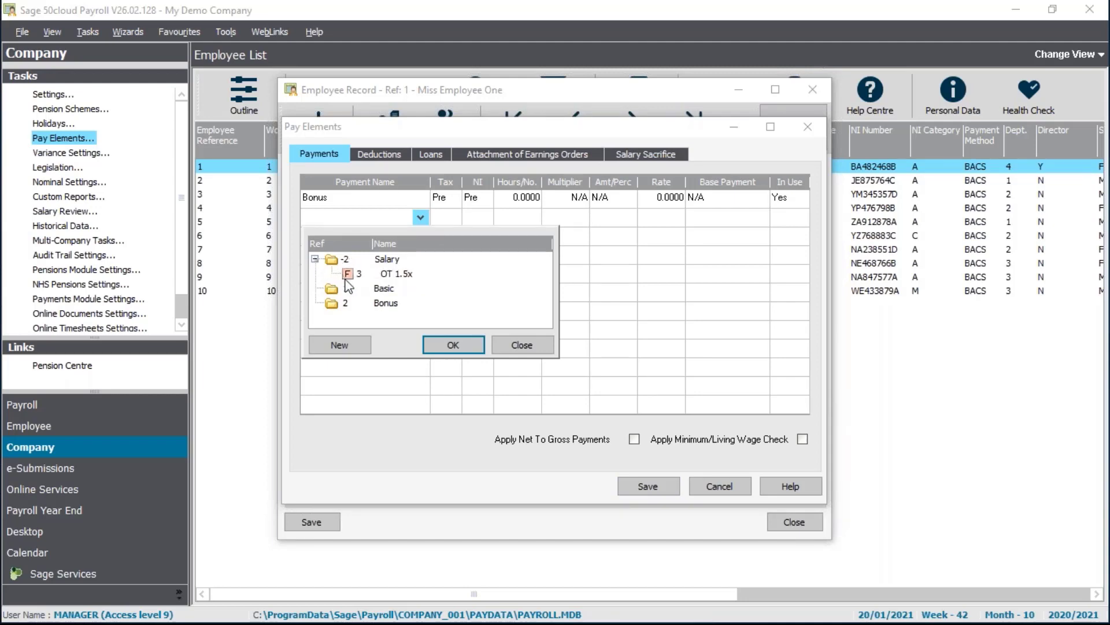
click(399, 274)
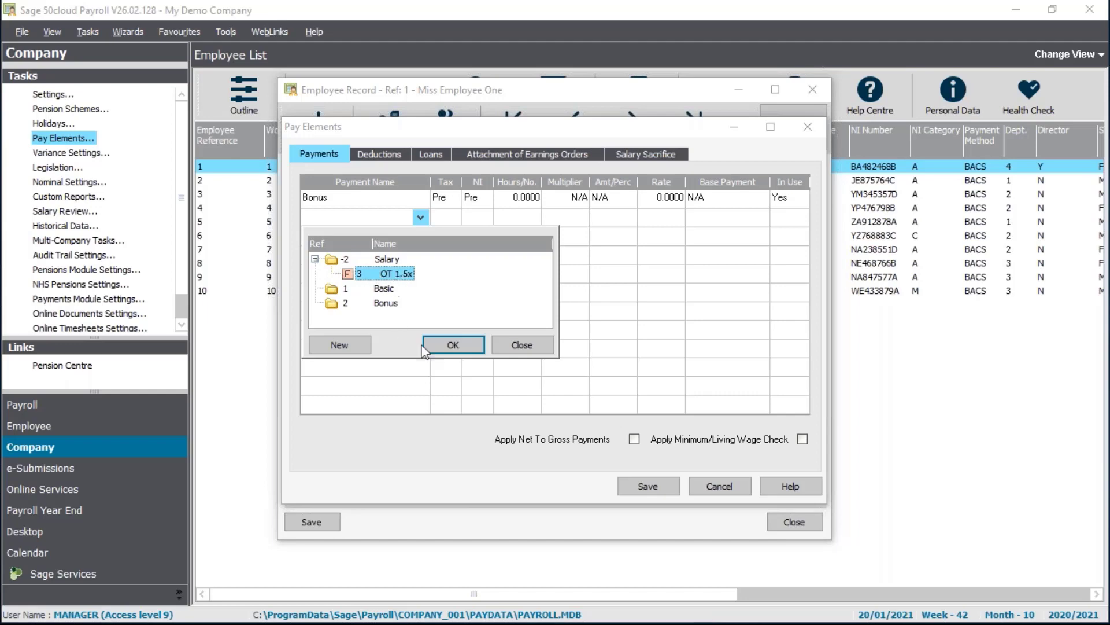
click(442, 344)
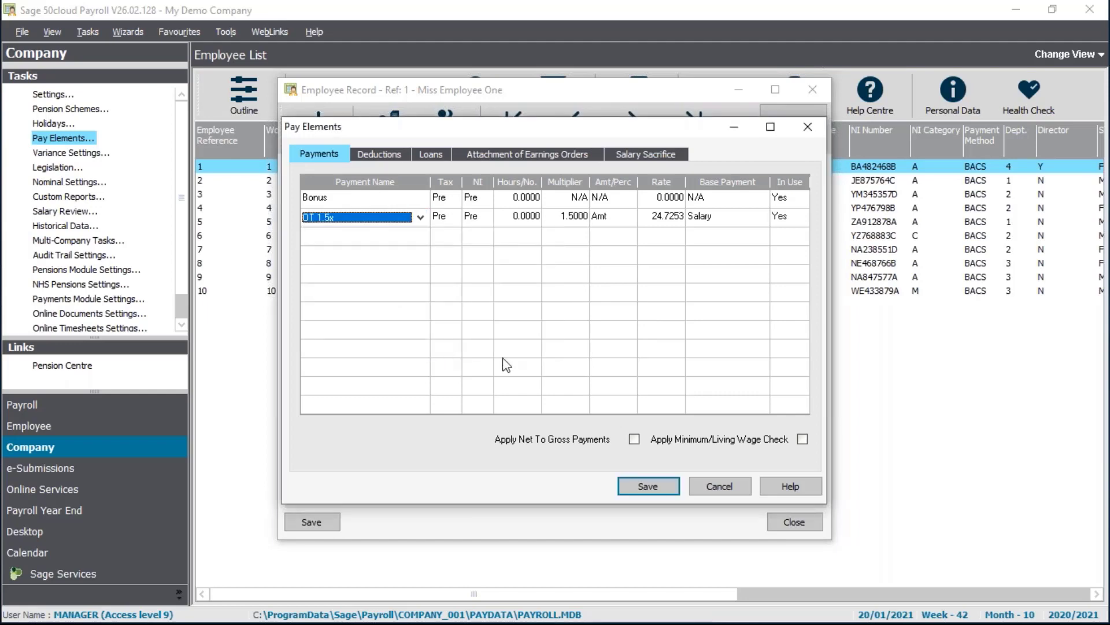
Step: Check the multiplier and rate of employee 1's OT 1.5x payment, save the pay elements and employee record, and close the record
click(577, 218)
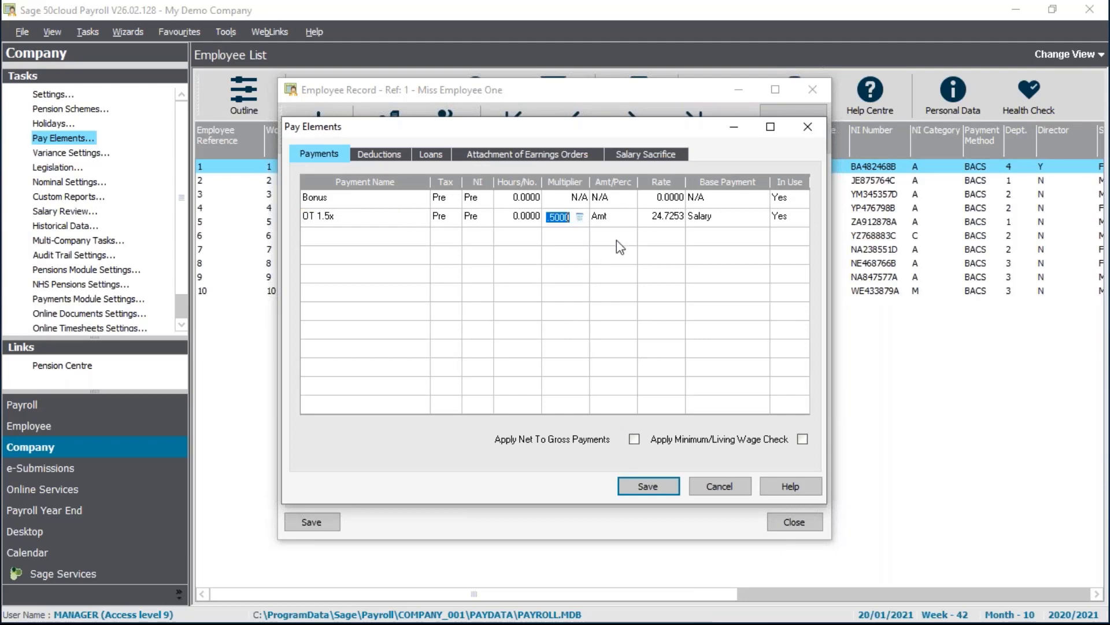
click(658, 224)
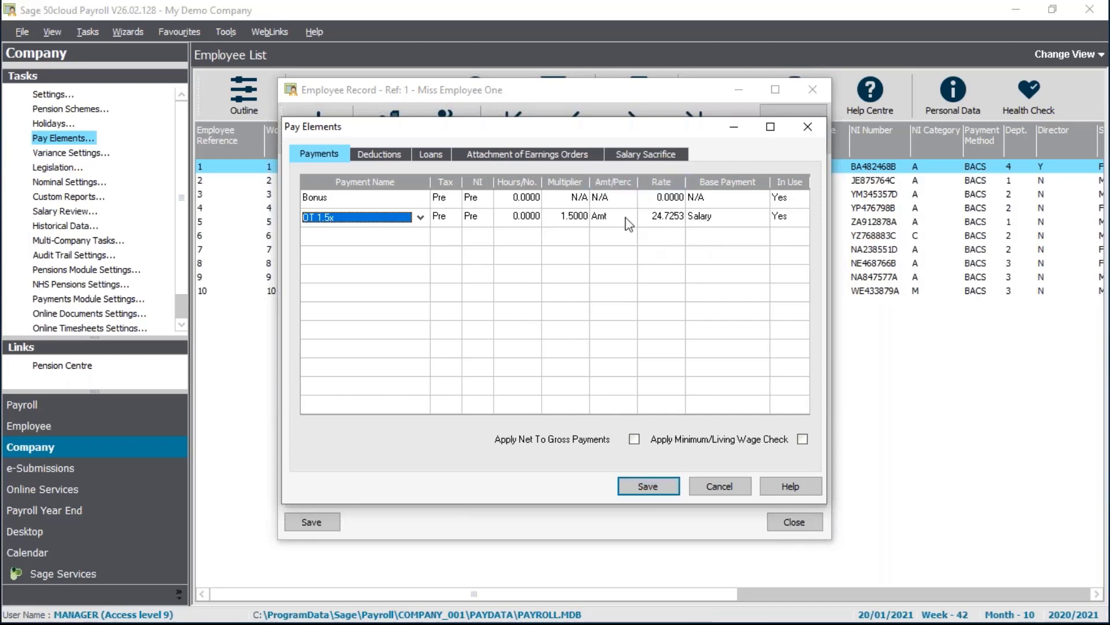
click(640, 483)
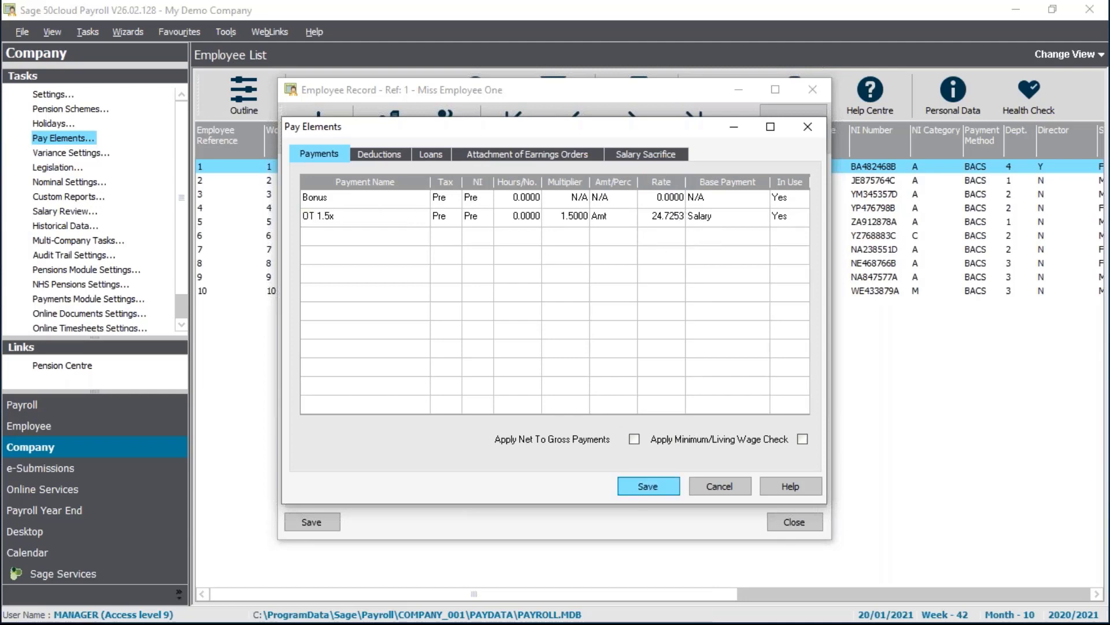
click(311, 522)
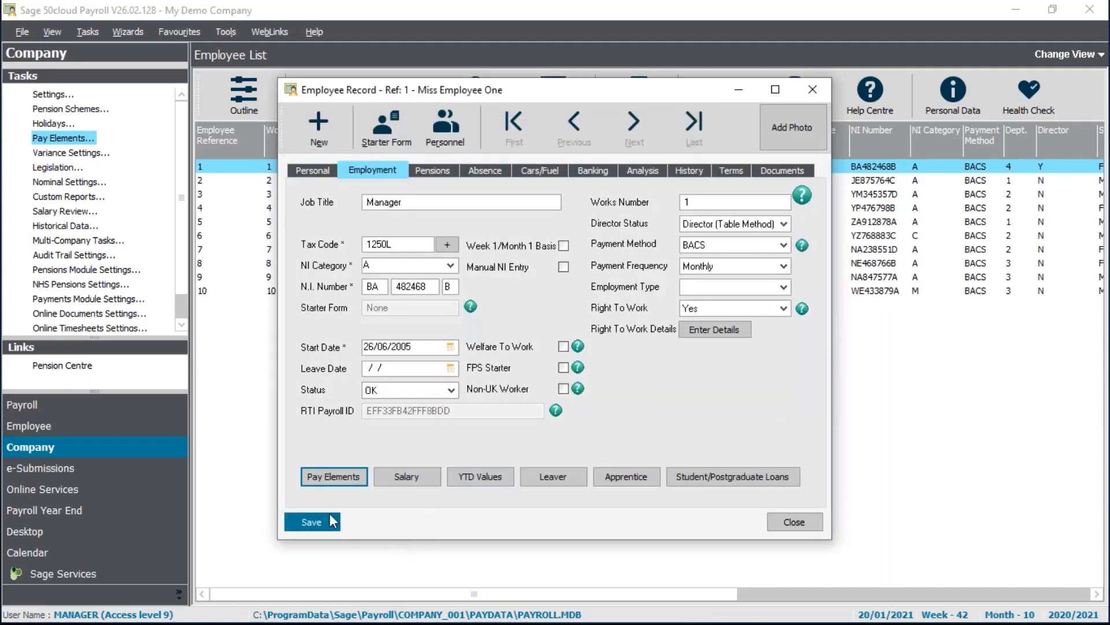
click(313, 476)
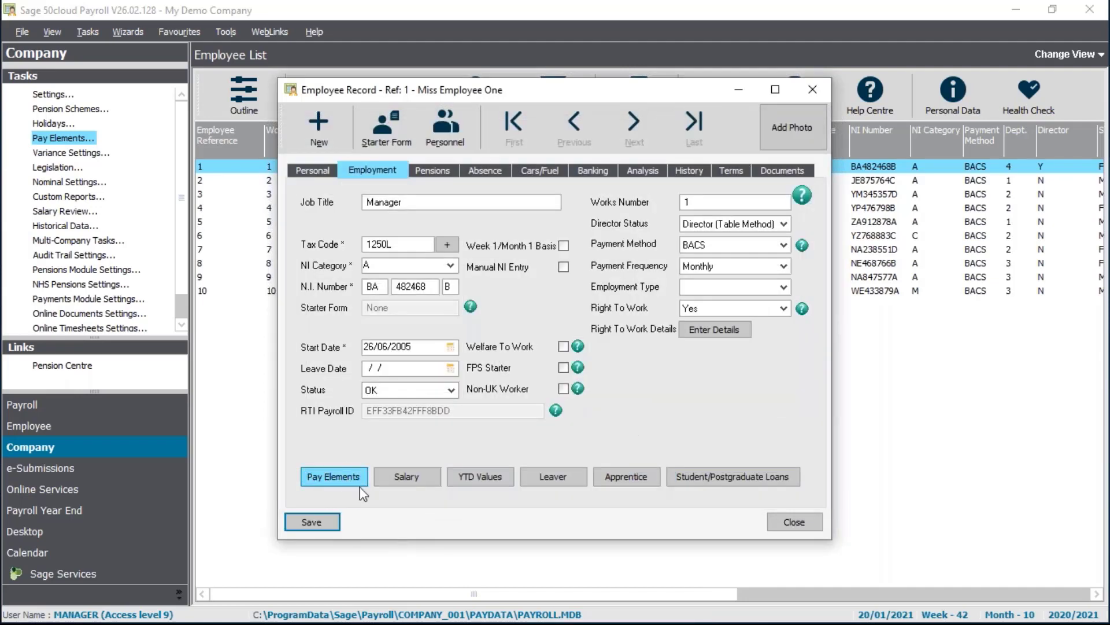
click(772, 522)
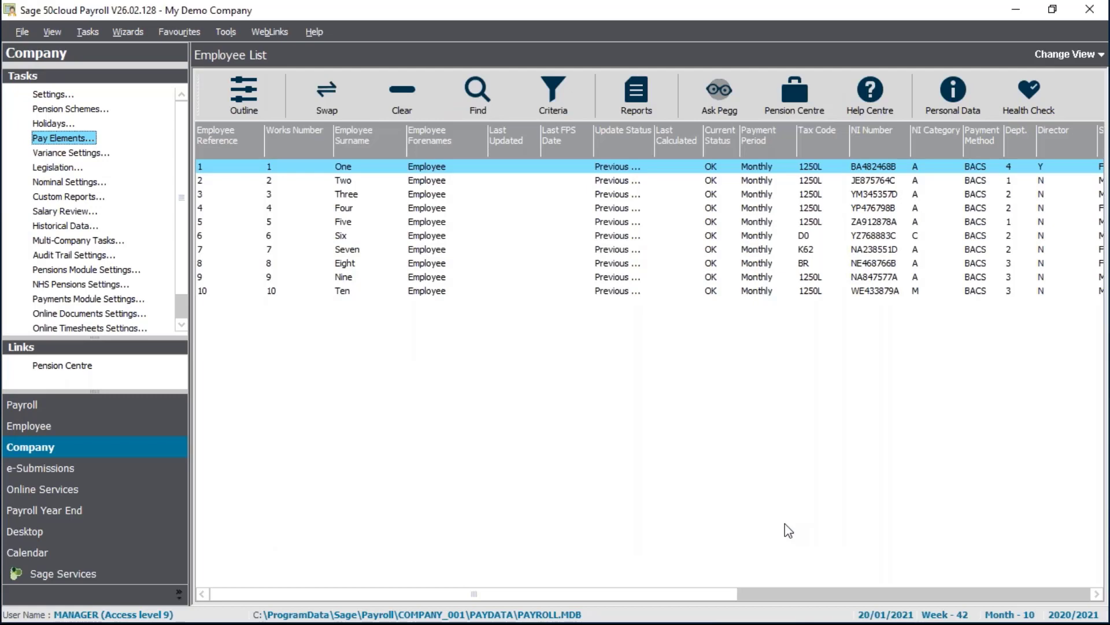
Step: Display the employee list outline, filter the list to the monthly Sales department, and select all of its employees
click(405, 107)
click(240, 98)
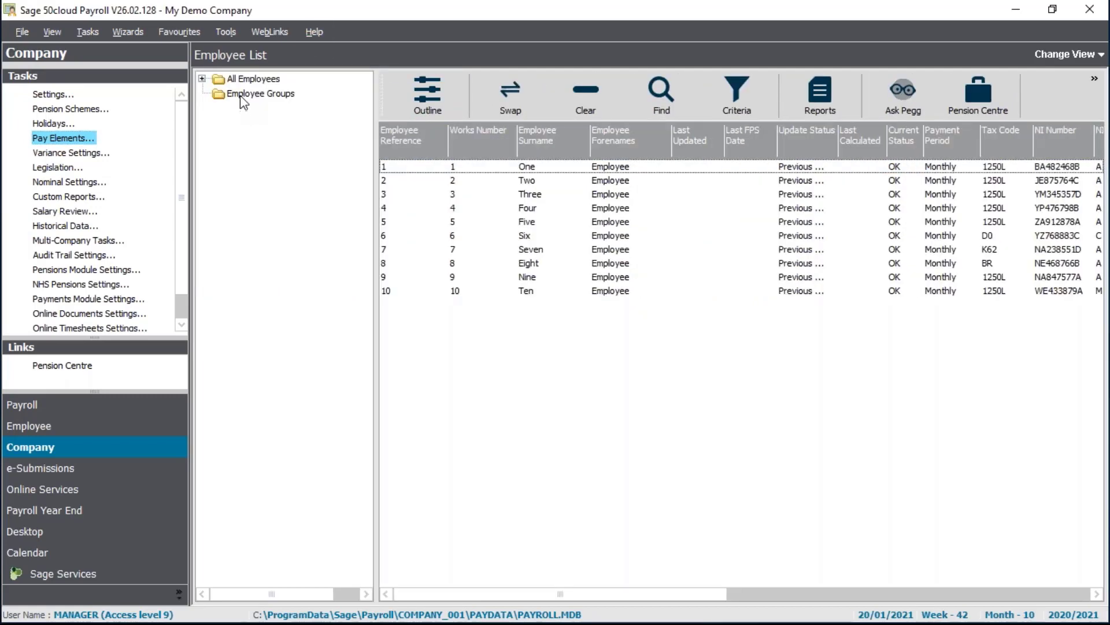
click(202, 79)
click(218, 123)
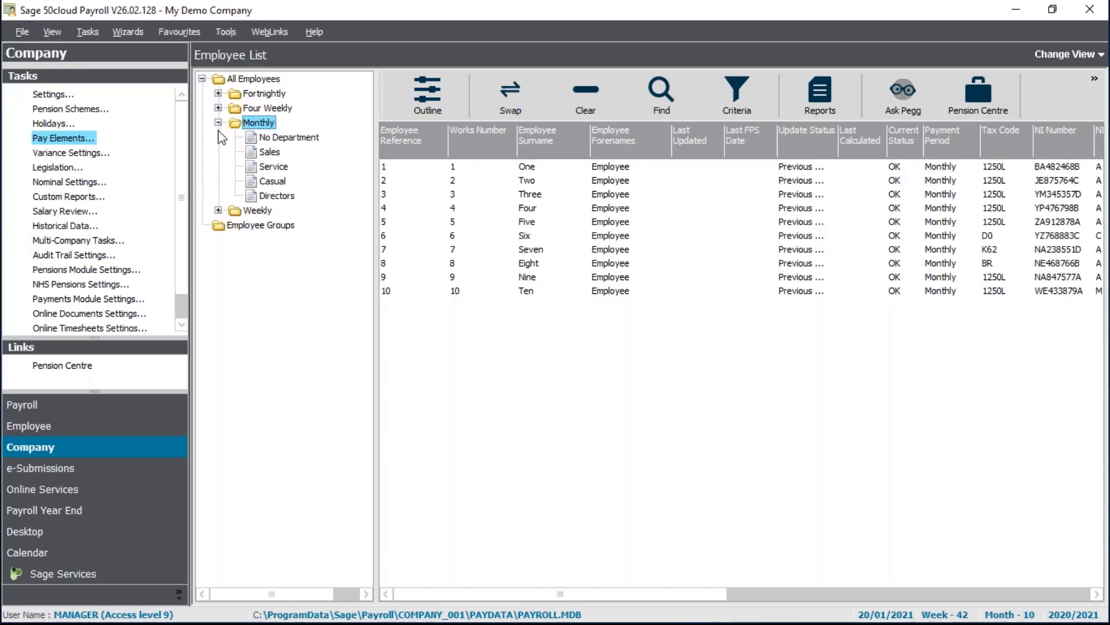
click(270, 153)
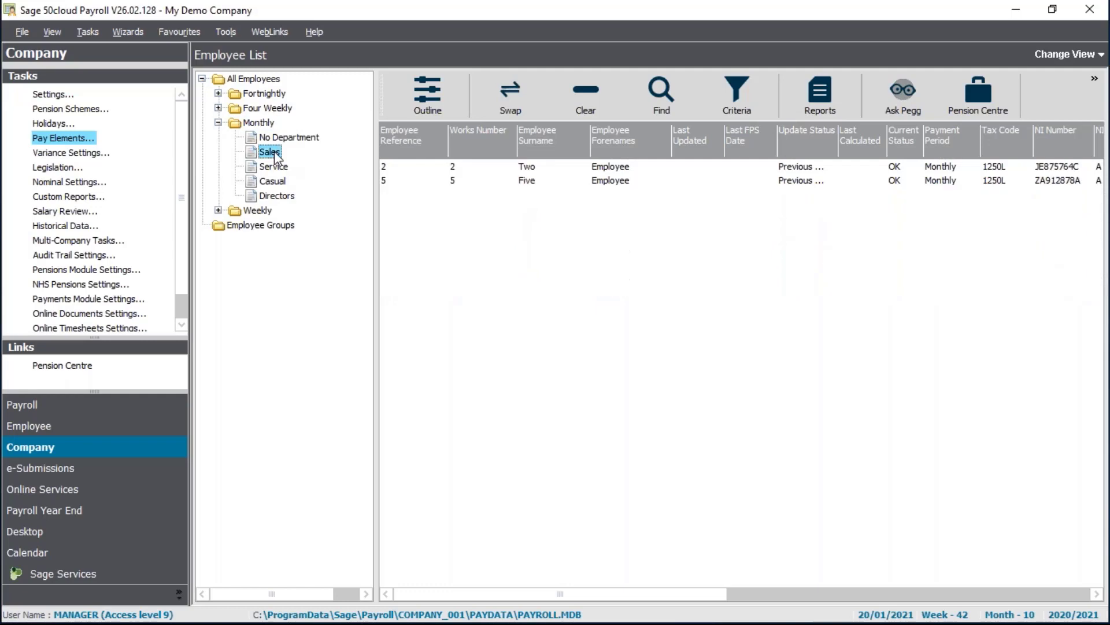
click(485, 100)
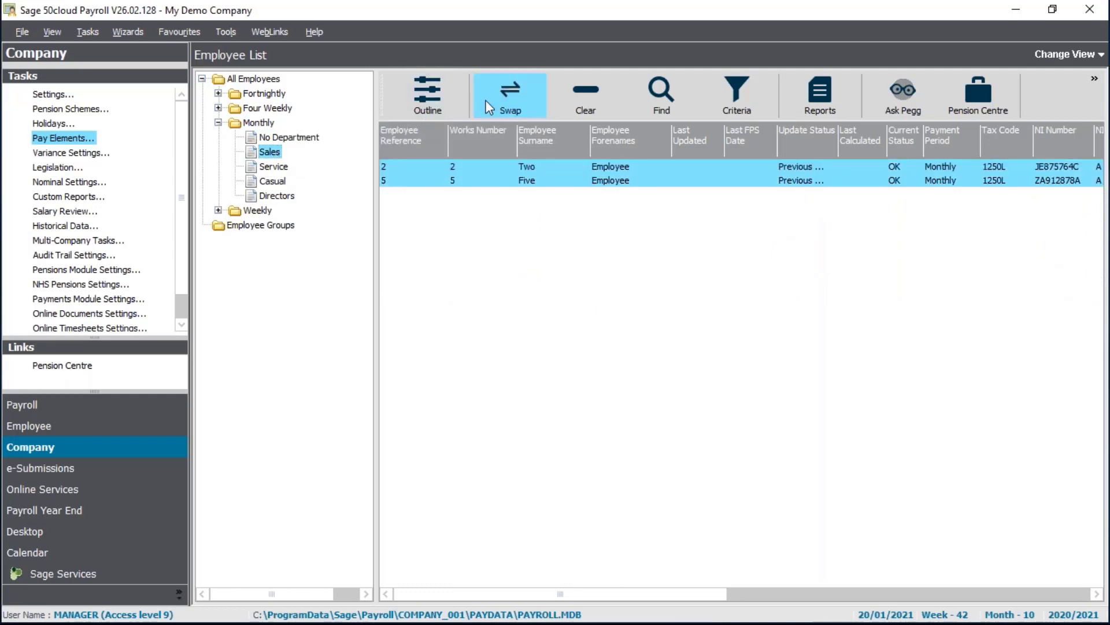
Step: Use a global payments change to add the Bonus payment type to the selected Sales employees
click(80, 34)
mouse_move(110, 272)
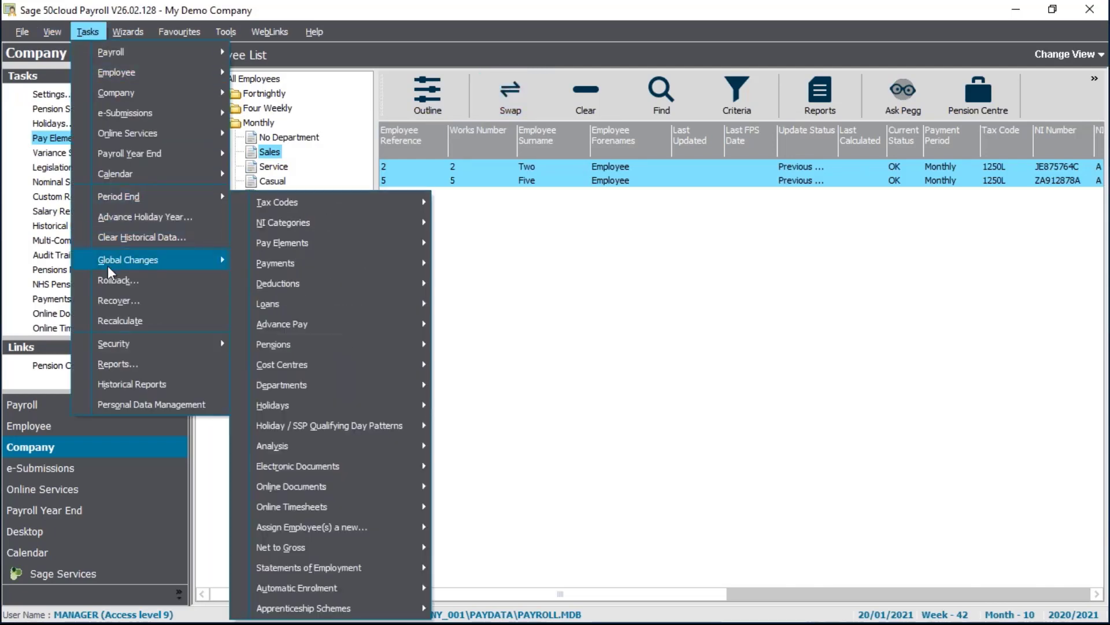
mouse_move(338, 271)
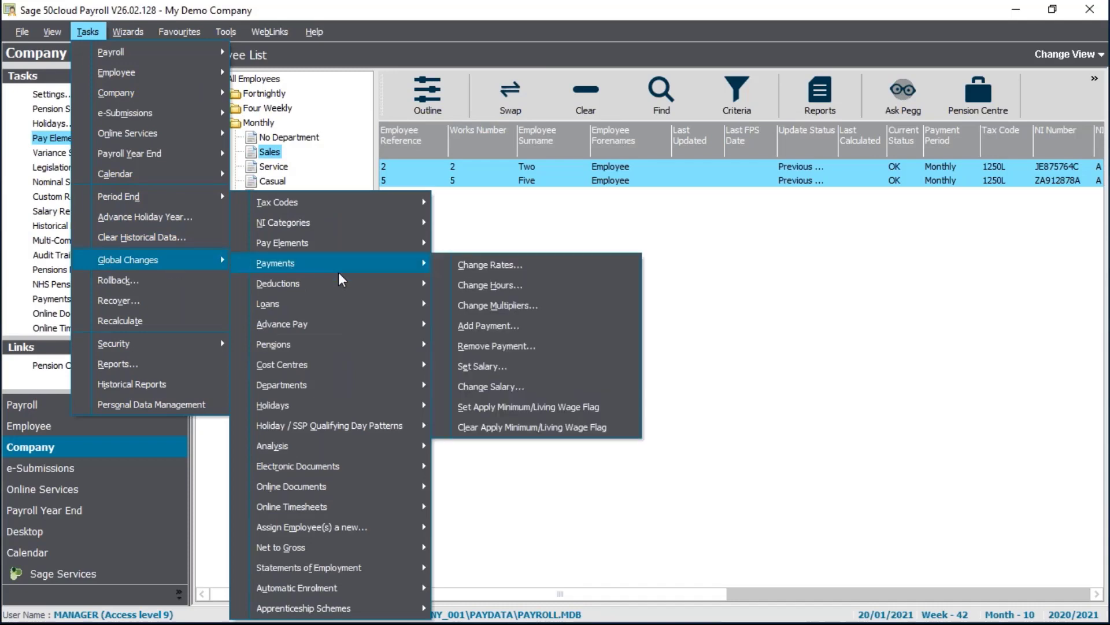
click(581, 328)
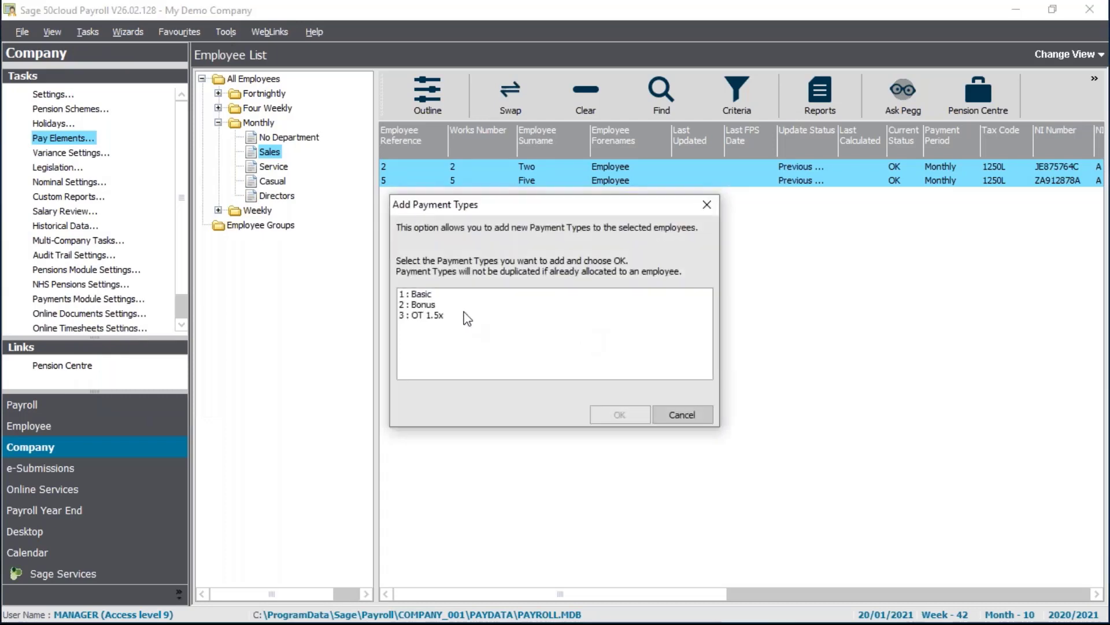
click(440, 306)
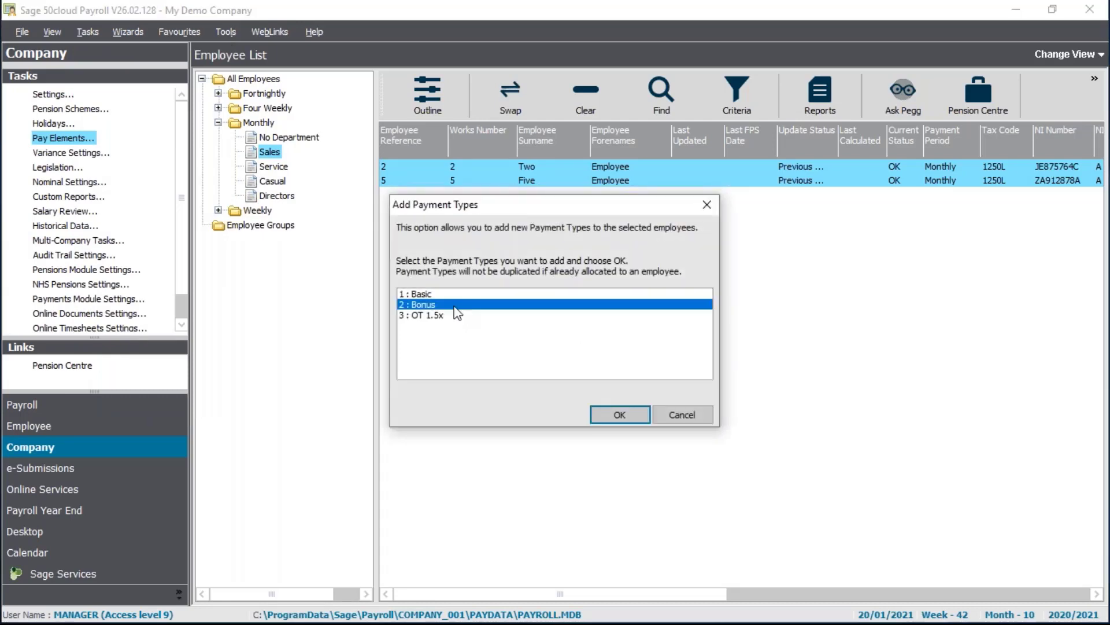
click(604, 410)
click(607, 373)
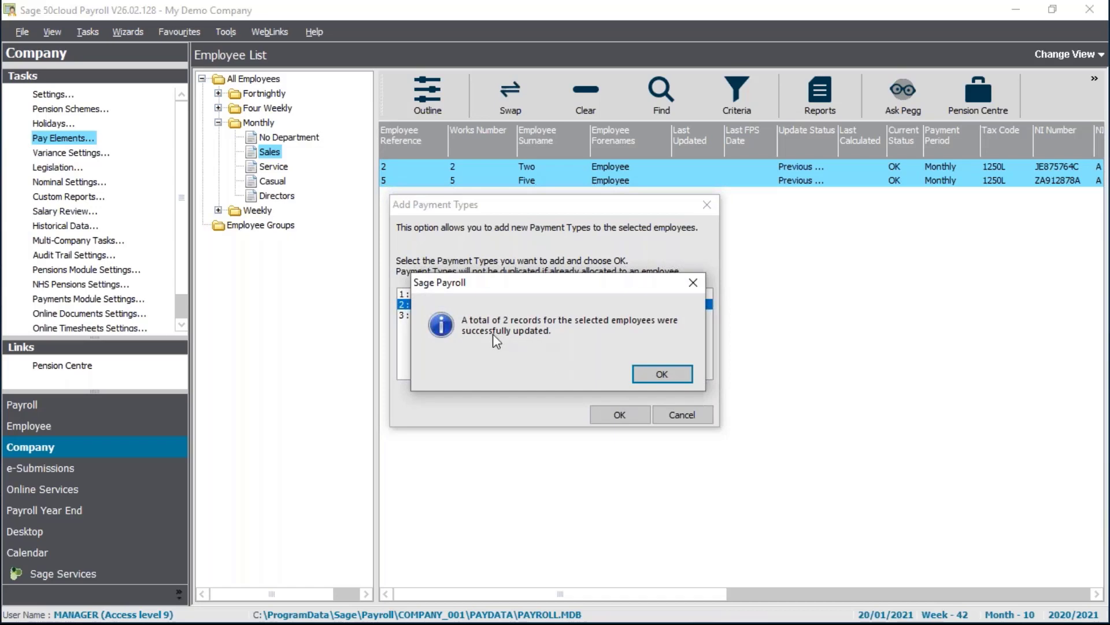
click(662, 373)
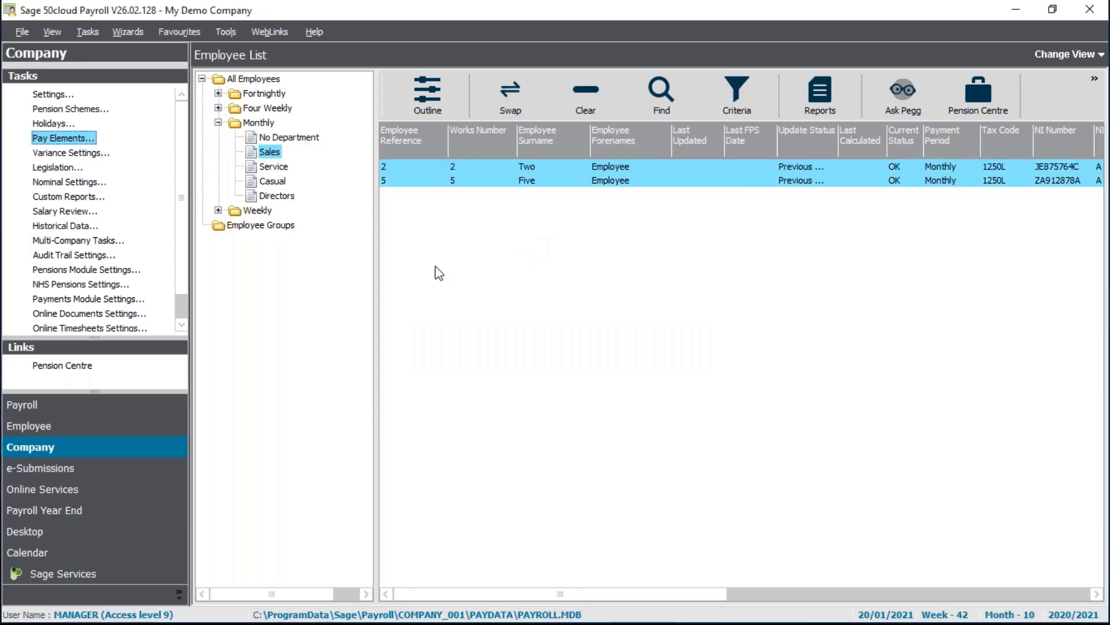
Step: Select all employees in the monthly Service department and add the OT 1.5x payment type to them with a global change
click(267, 167)
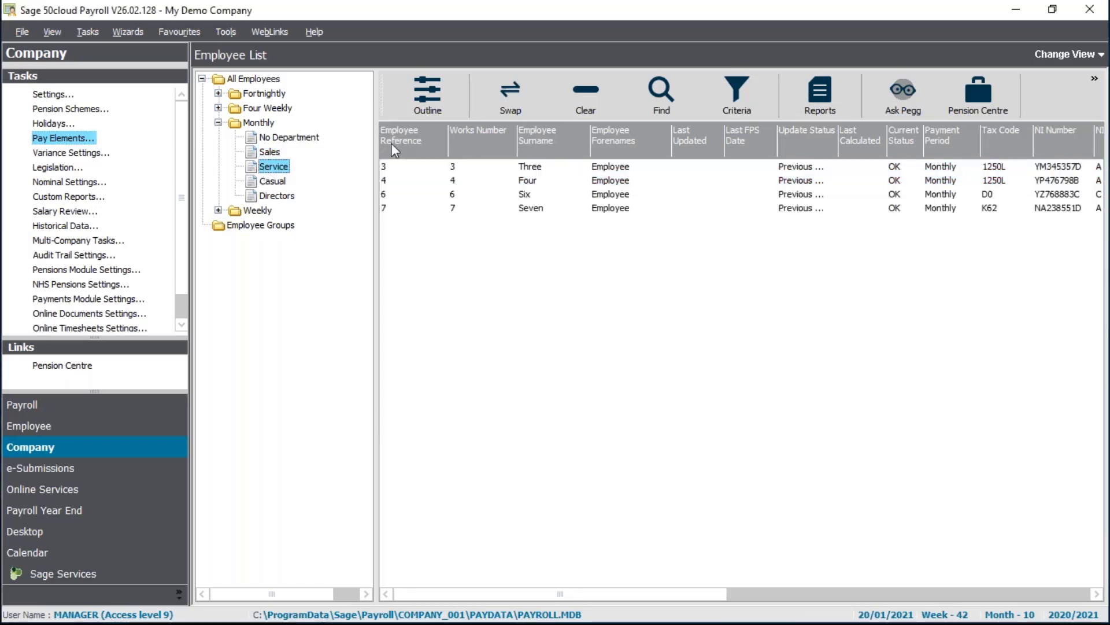
click(518, 107)
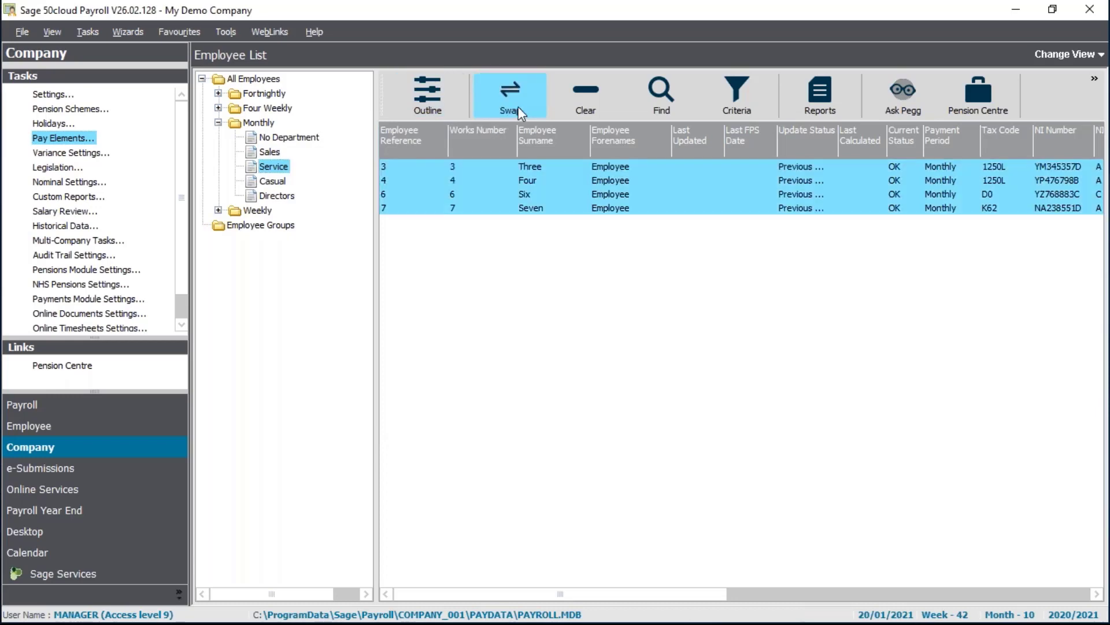
click(87, 32)
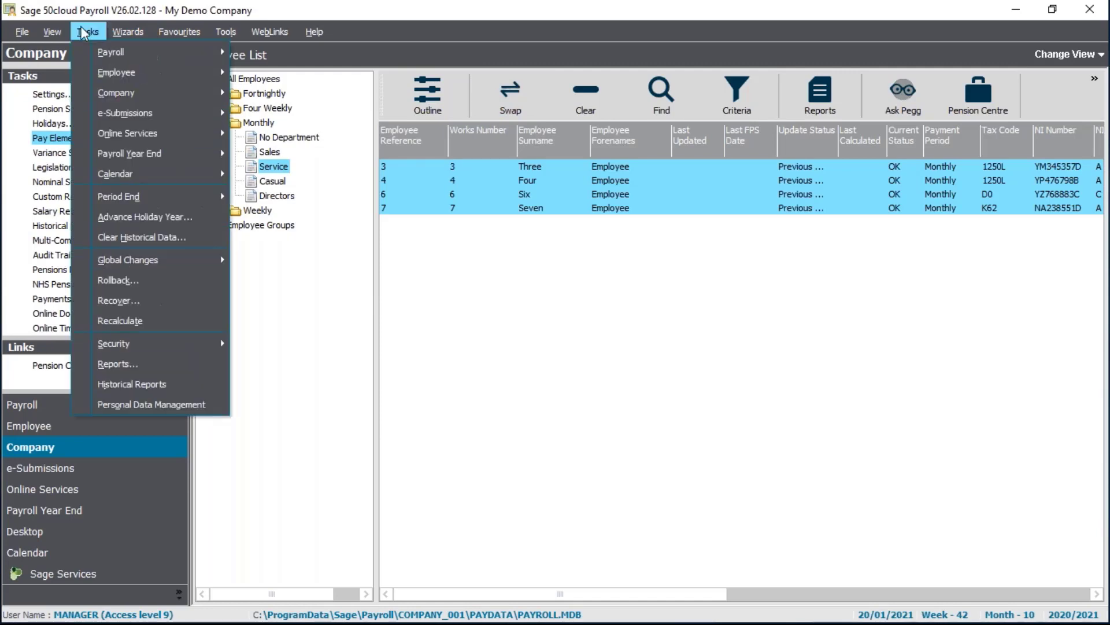
mouse_move(308, 262)
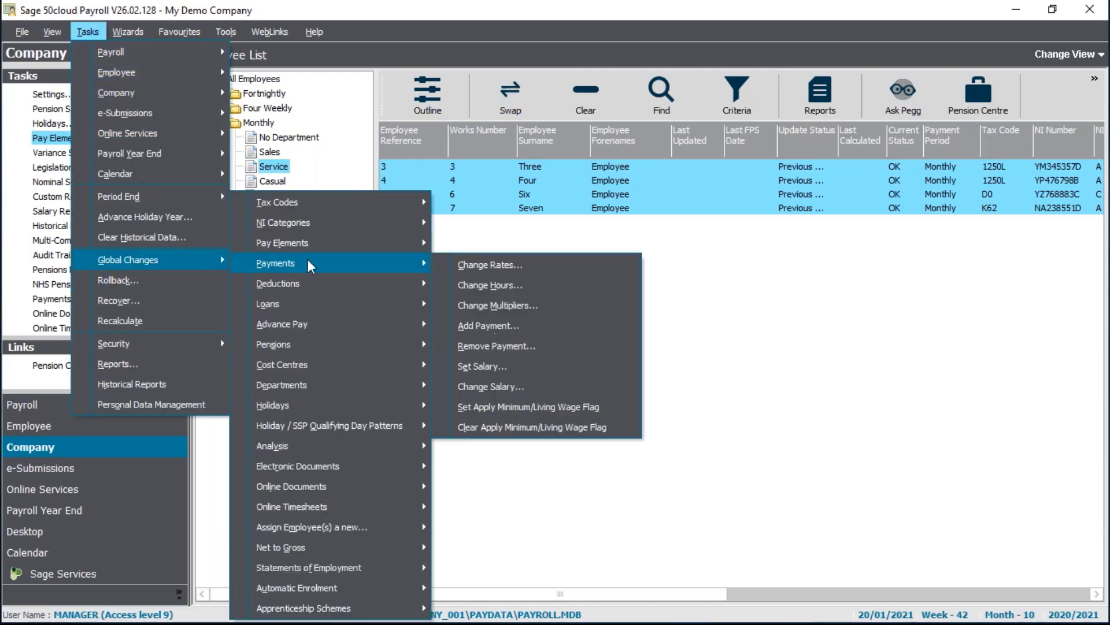
click(509, 324)
click(453, 315)
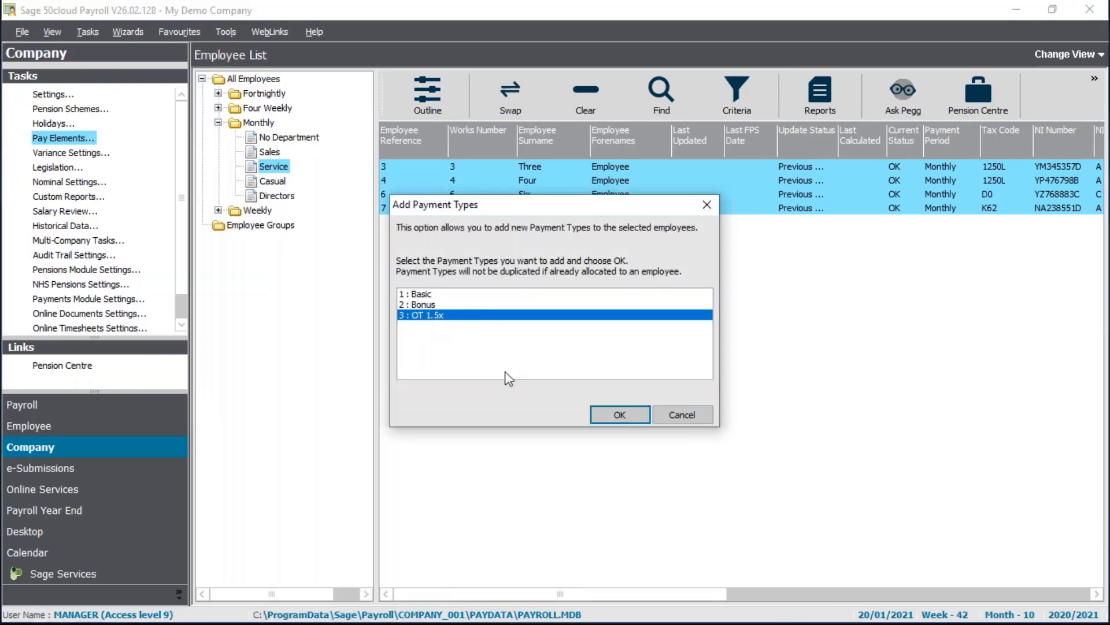
click(624, 417)
click(621, 376)
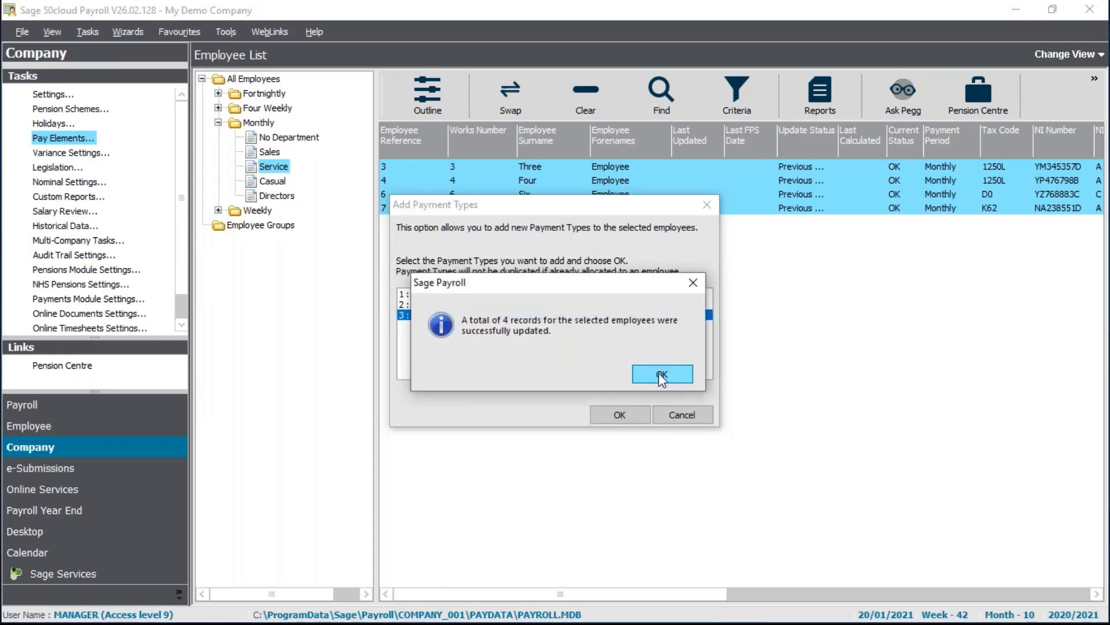
click(662, 374)
Step: Select all employees in the monthly Casual department and globally add the Basic and Bonus payment types to them
click(269, 181)
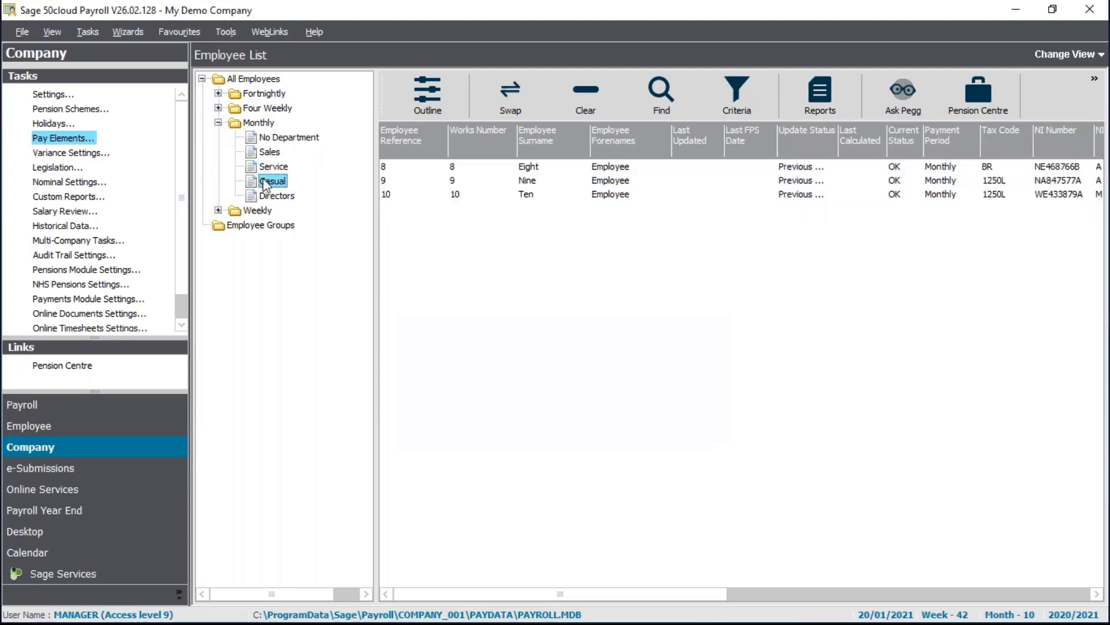
click(510, 95)
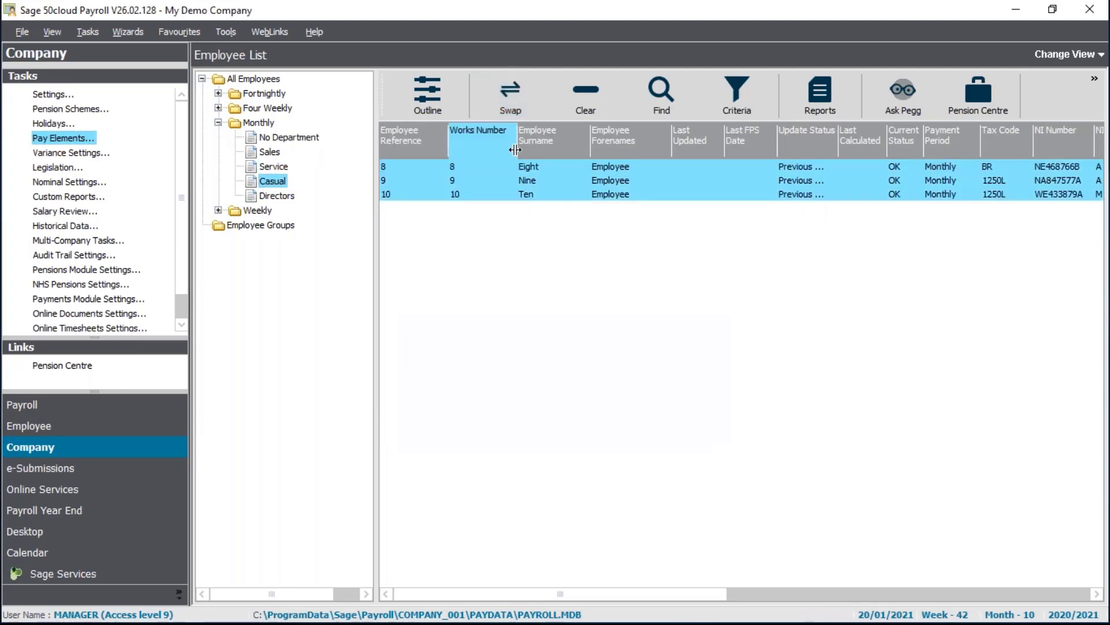
click(88, 32)
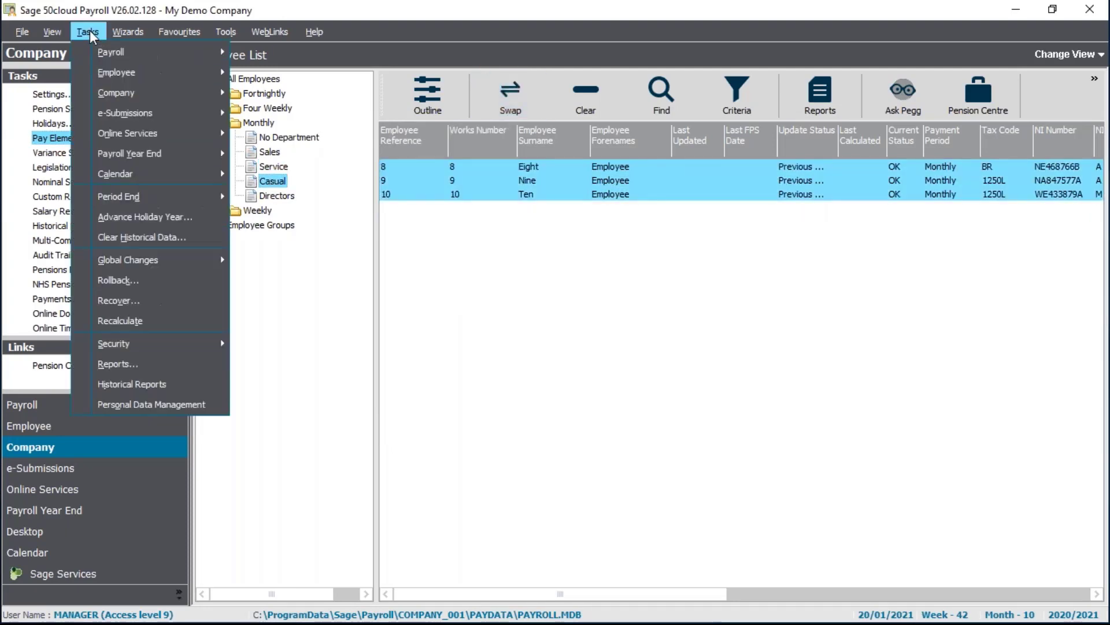
mouse_move(130, 266)
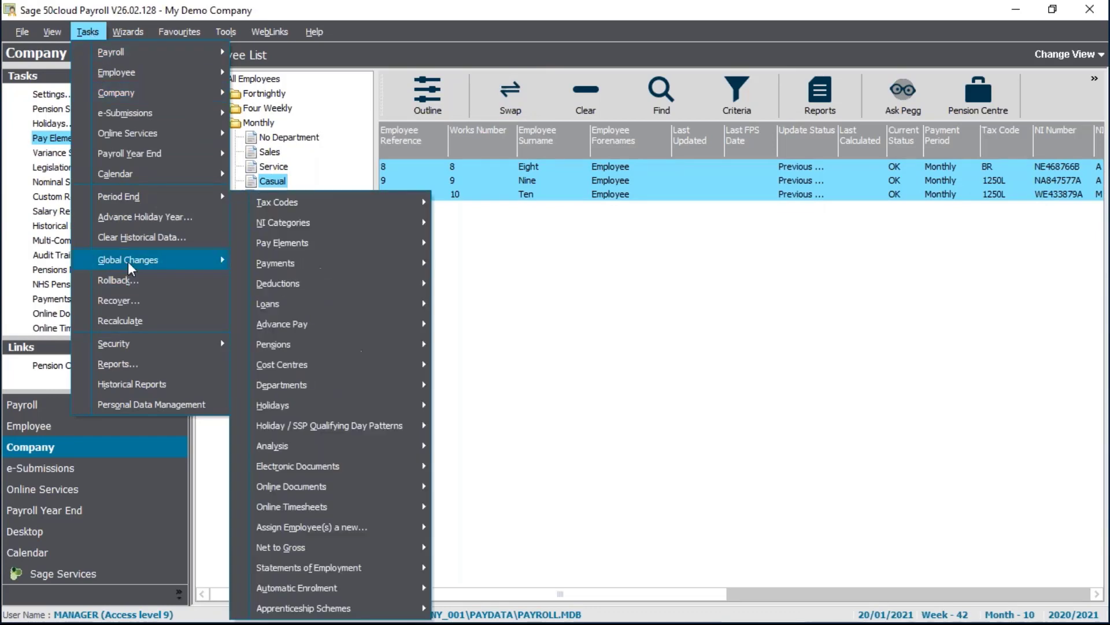
mouse_move(317, 270)
click(526, 338)
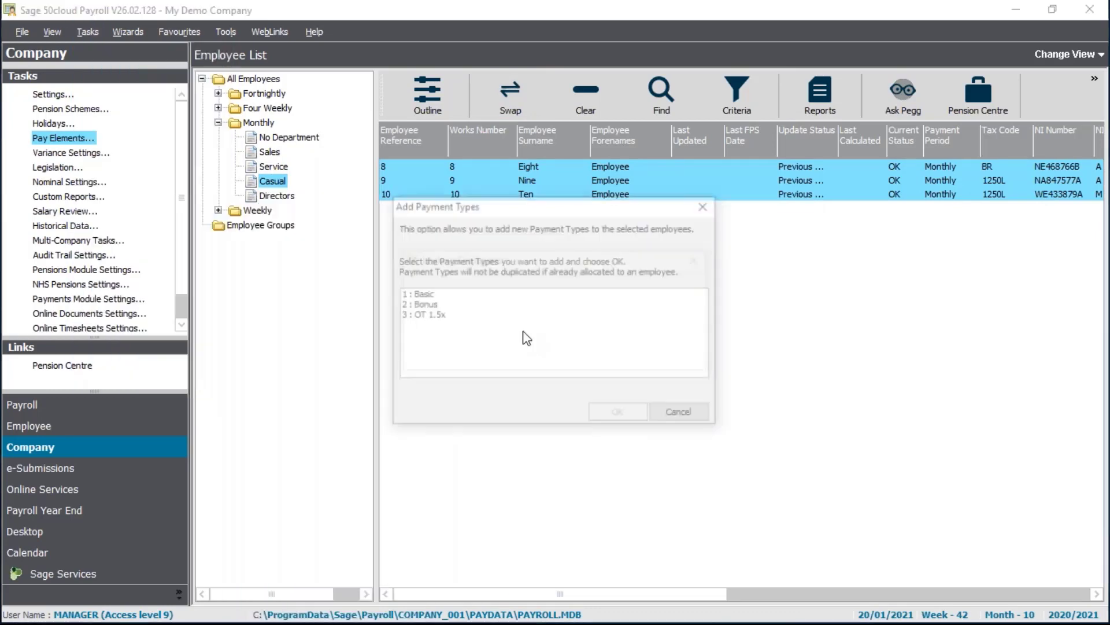
click(418, 296)
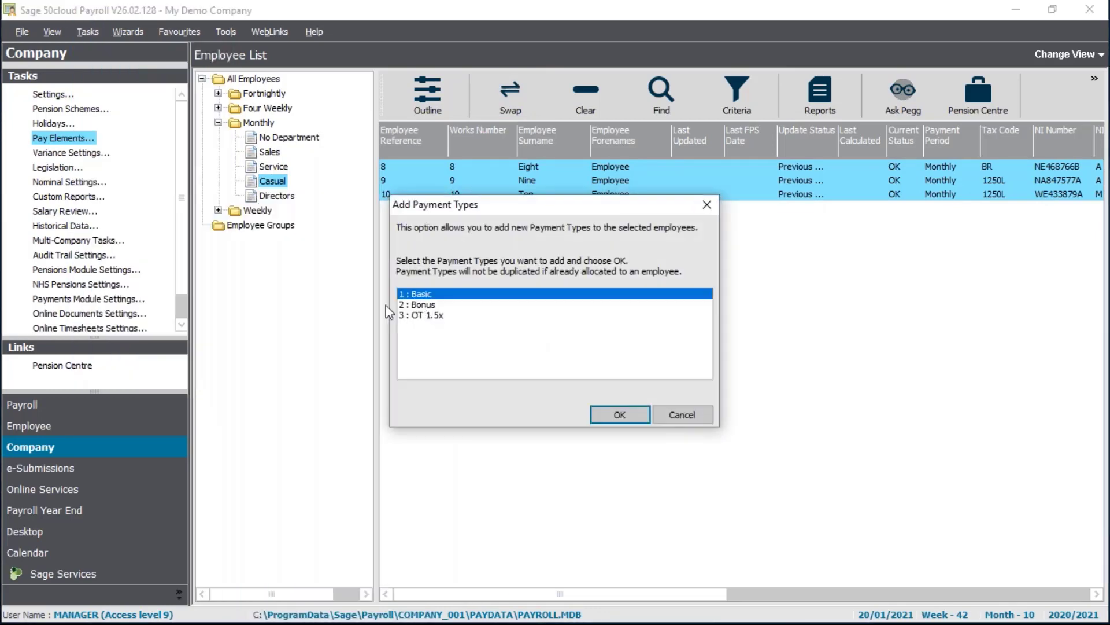
ctrl+click(426, 305)
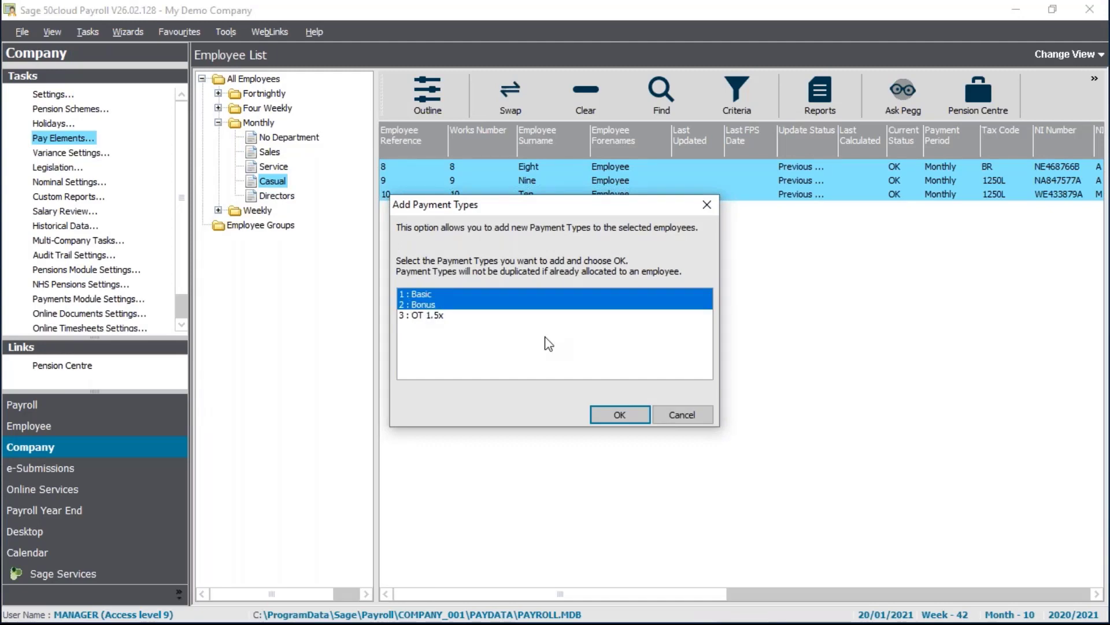
click(617, 415)
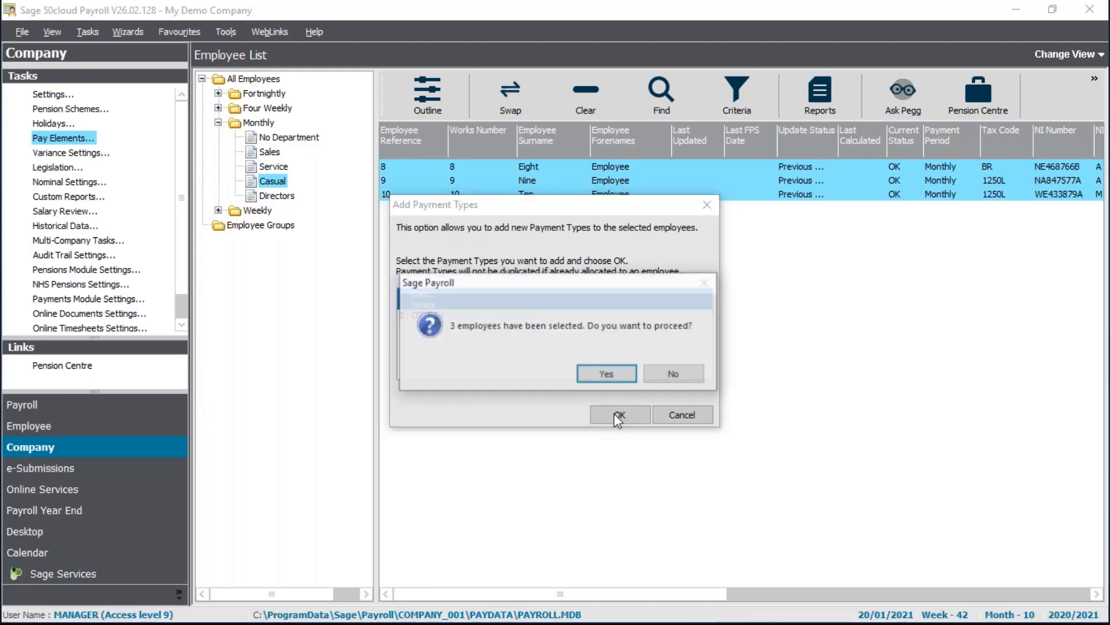
click(588, 367)
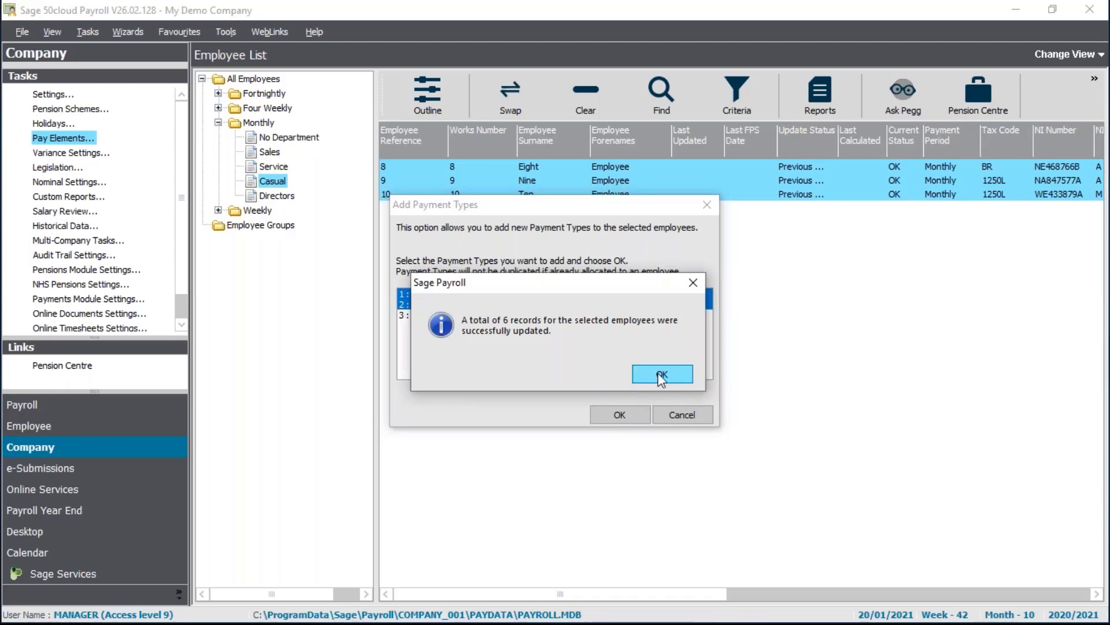
click(658, 371)
Step: Check the Basic and Bonus rates in the pay elements of the first selected Casual employee, closing the record without saving
right_click(512, 189)
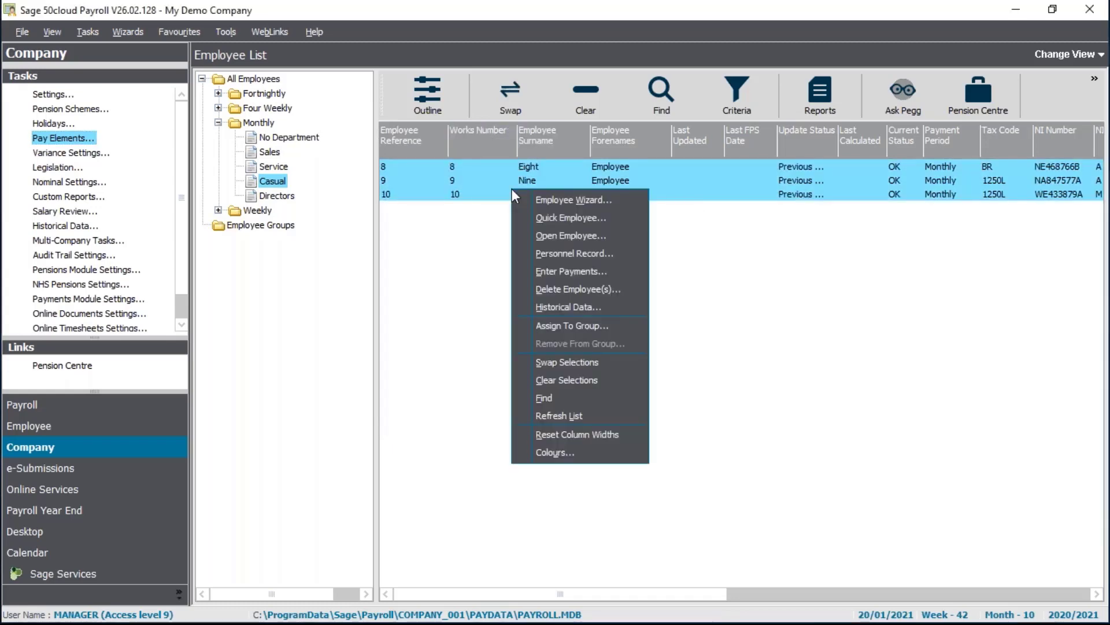
click(543, 241)
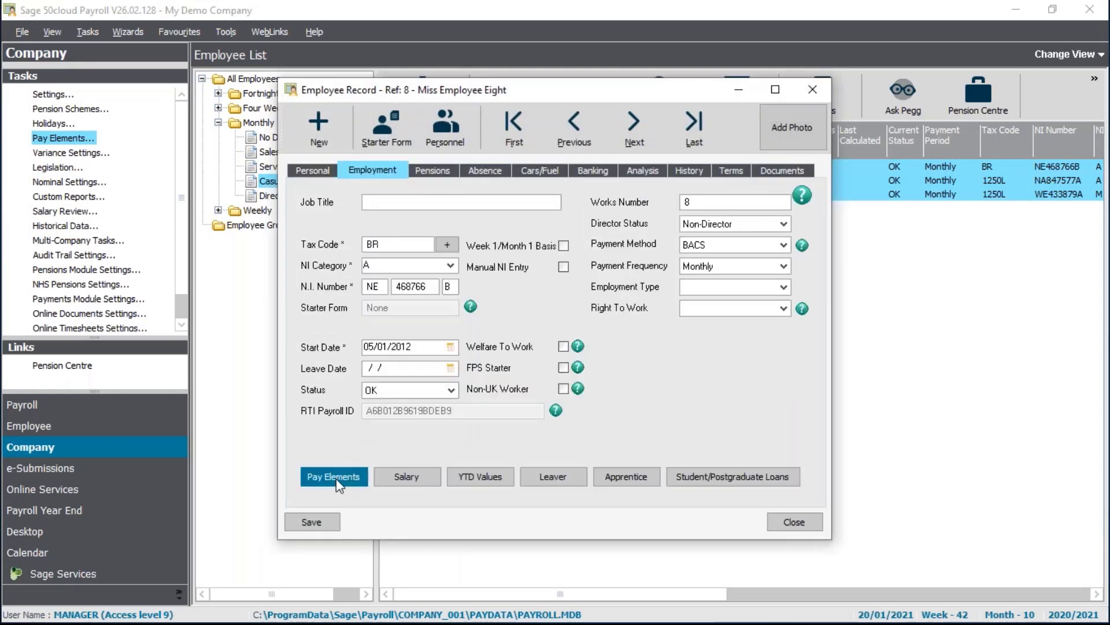
click(333, 477)
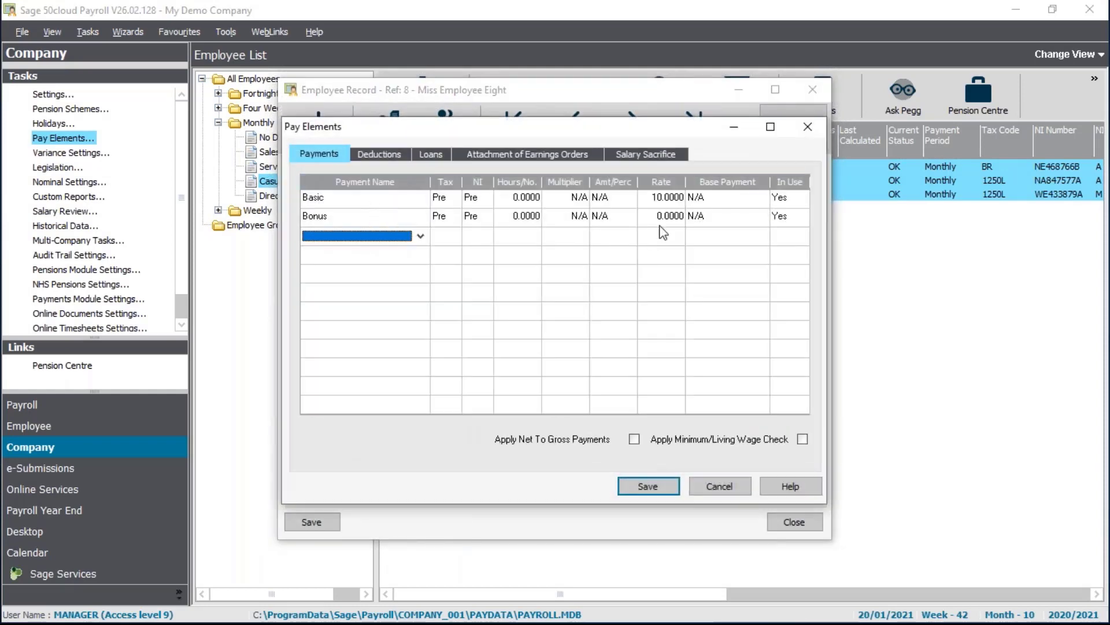
click(662, 199)
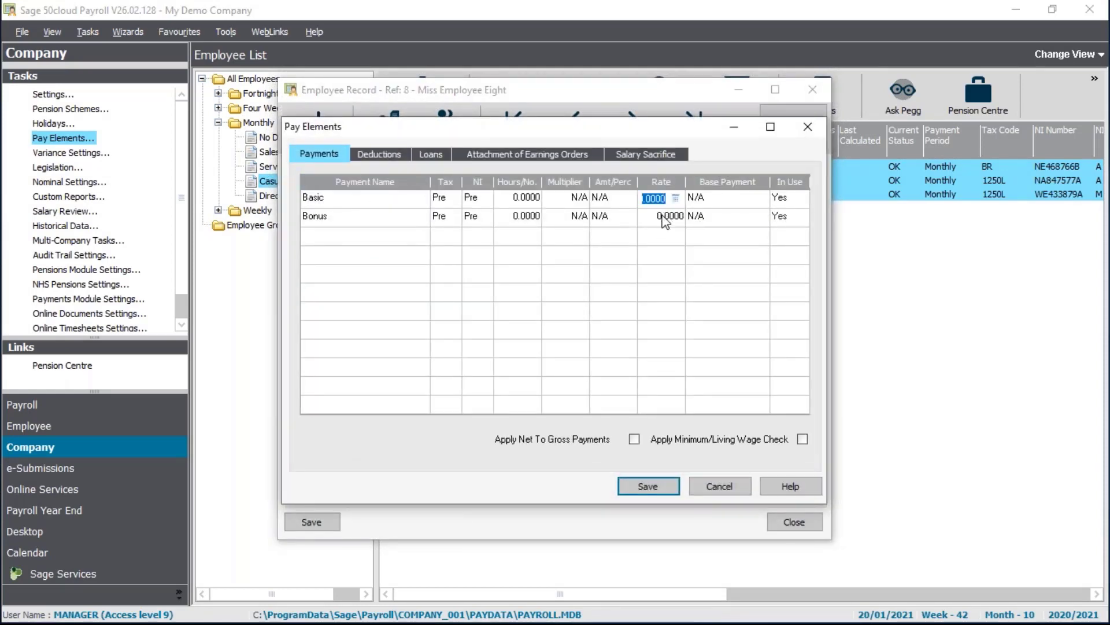
click(665, 219)
click(653, 200)
text(10)
key(Return)
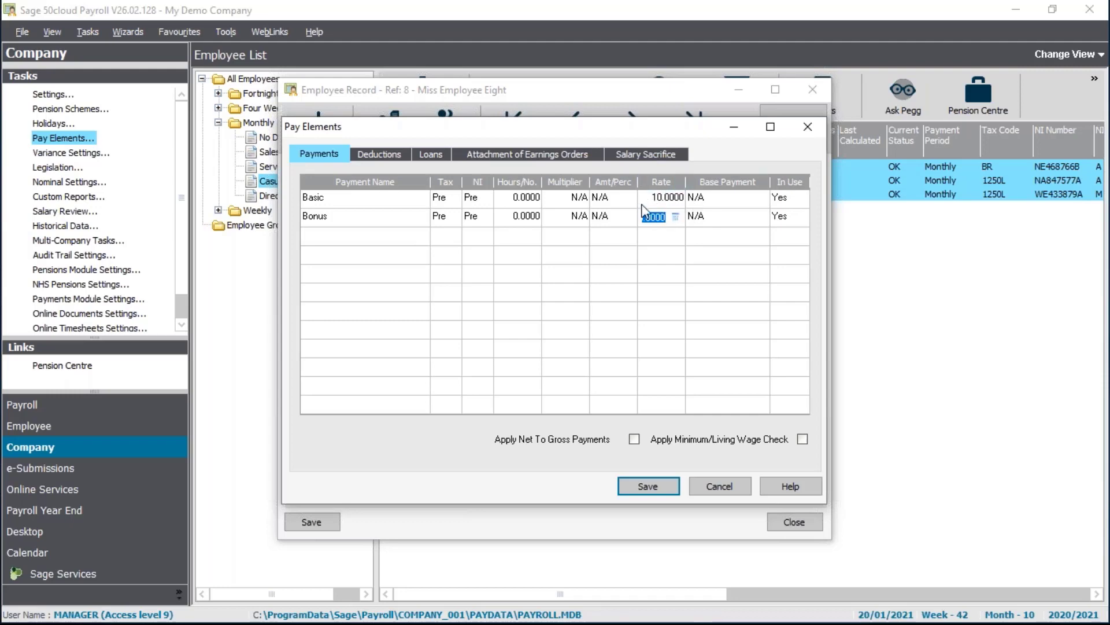
click(721, 487)
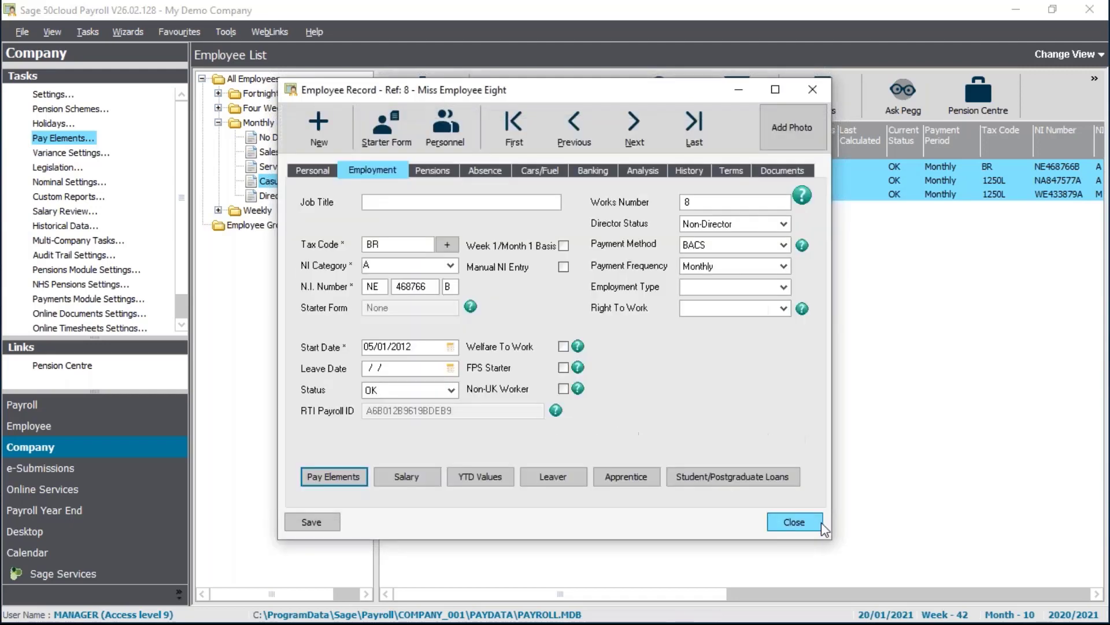
click(820, 523)
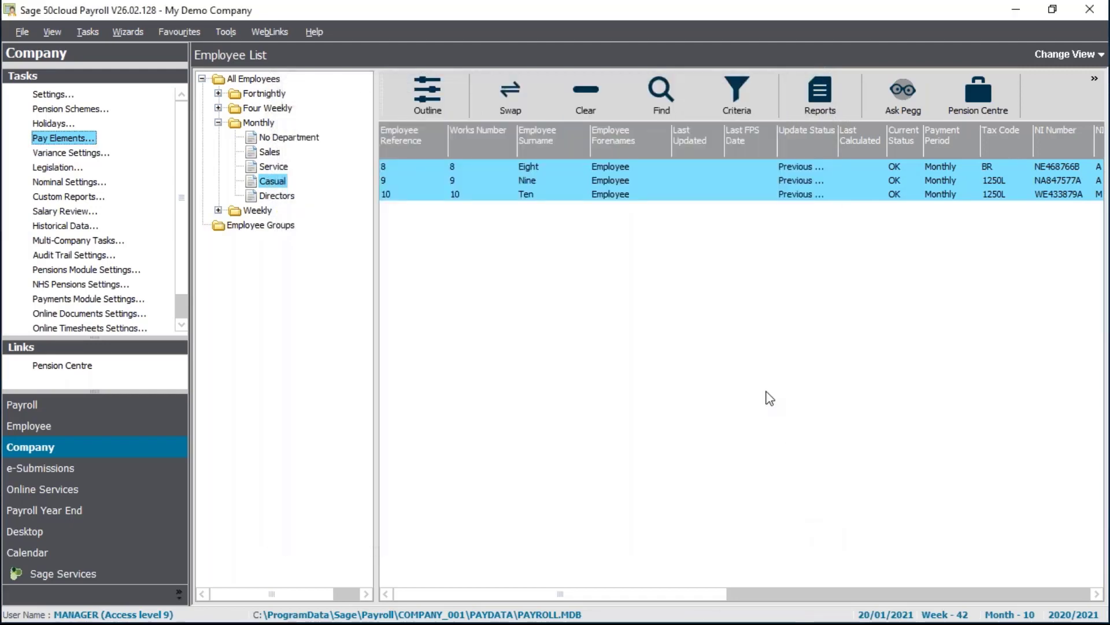
Step: Deselect the Casual employees, display all employees, and hide the employee list outline
click(511, 100)
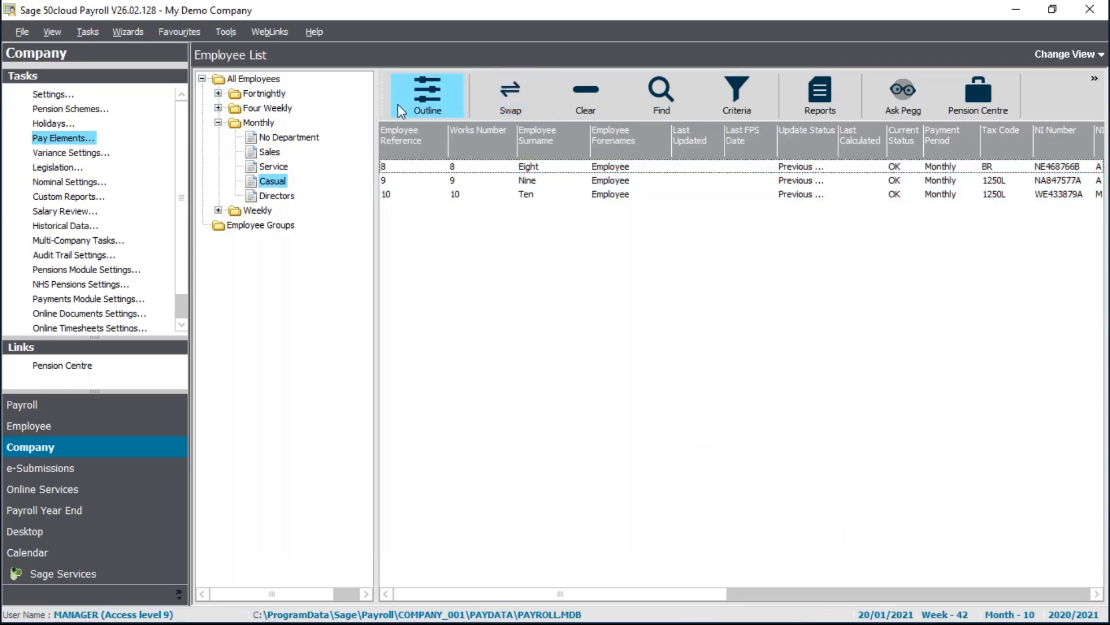
click(242, 77)
click(430, 86)
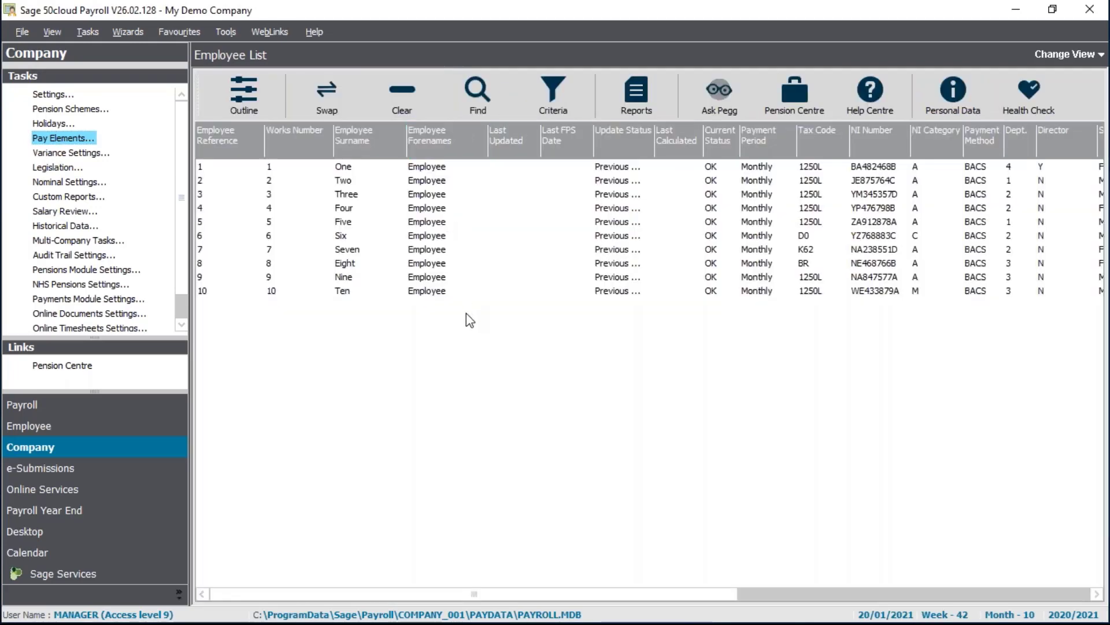
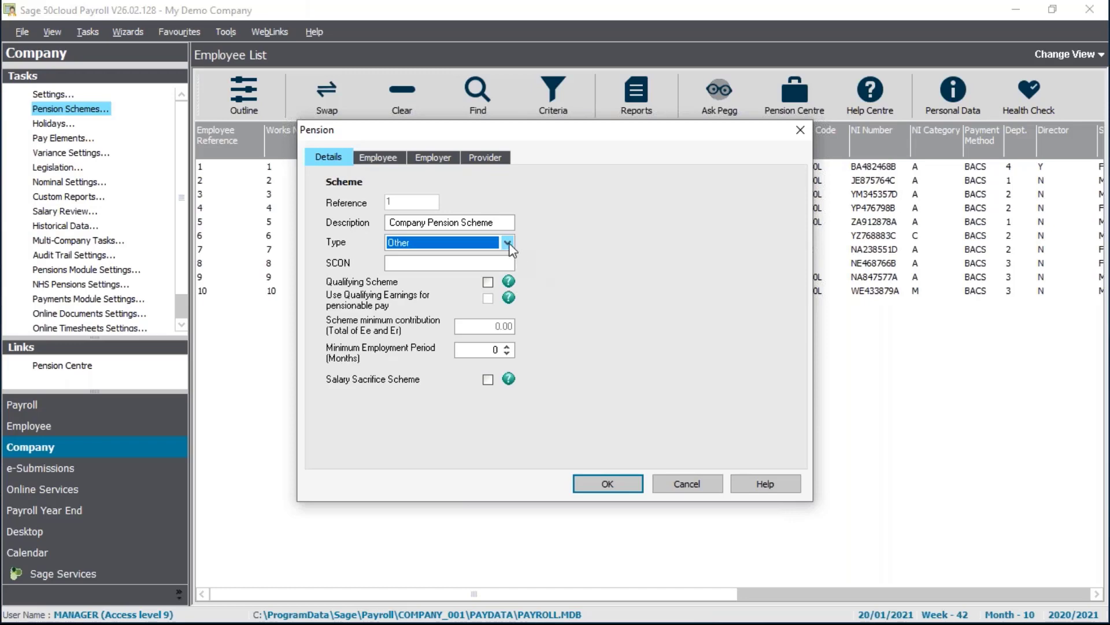
Step: Keep the Company Pension Scheme type as Other, mark it as a Qualifying Scheme, and use qualifying earnings for pensionable pay
click(507, 242)
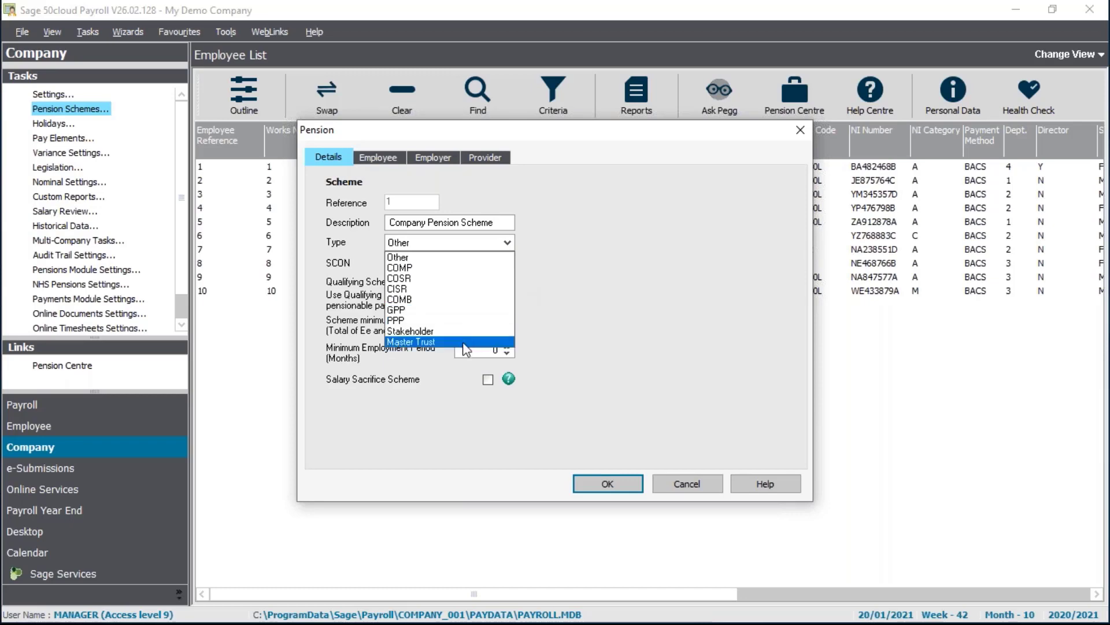
click(508, 243)
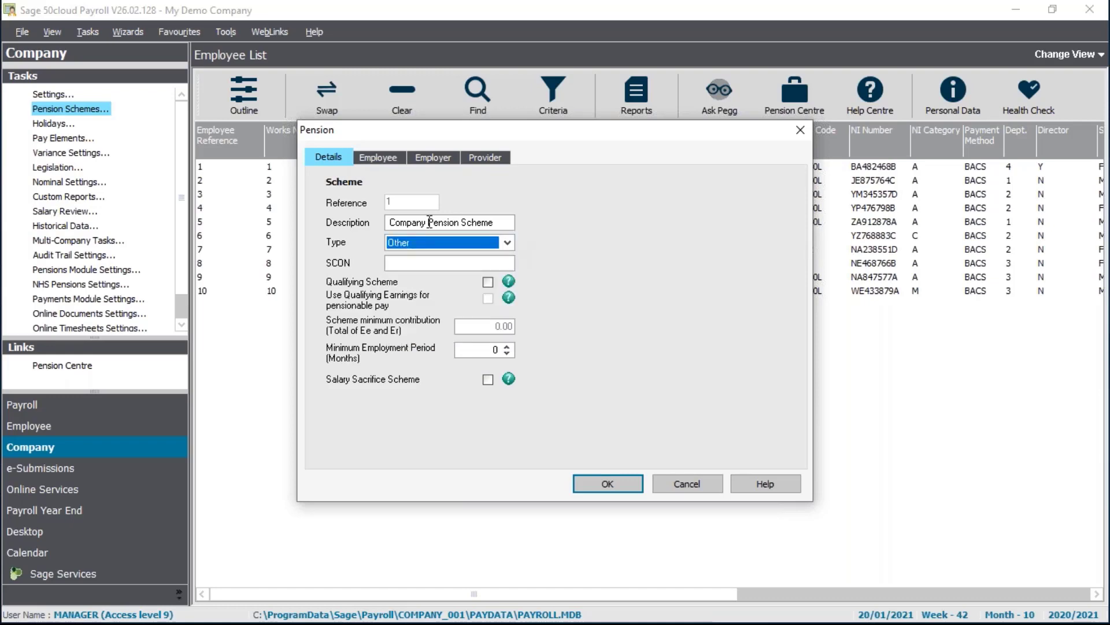
click(438, 264)
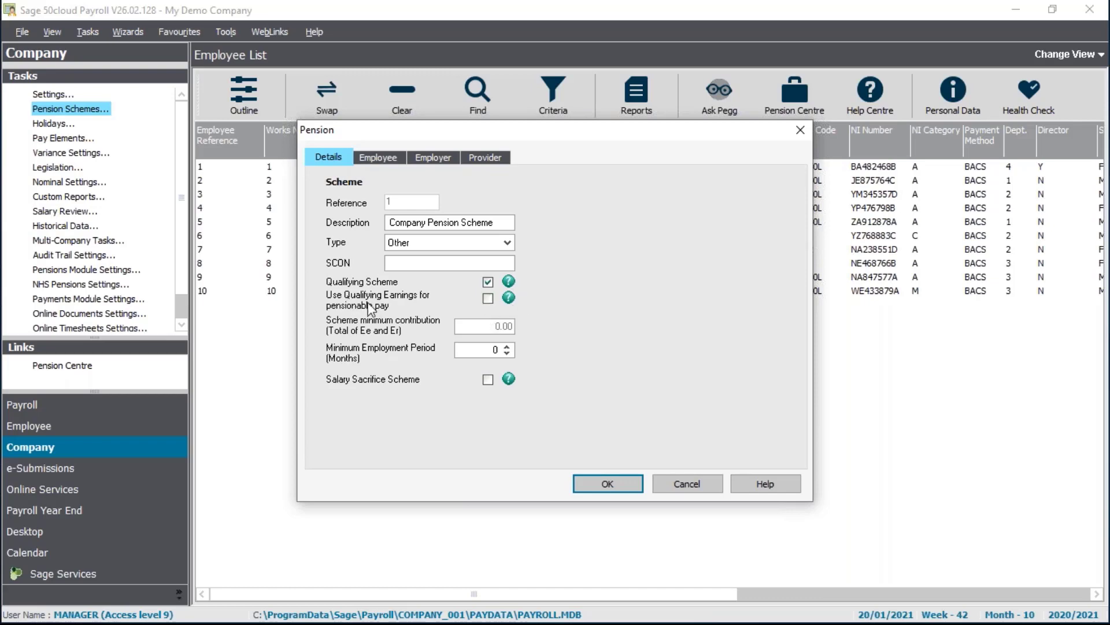
click(488, 298)
Step: Set the scheme's employee contribution to a percentage of 5.00 and turn off Deduct Before Tax
click(369, 161)
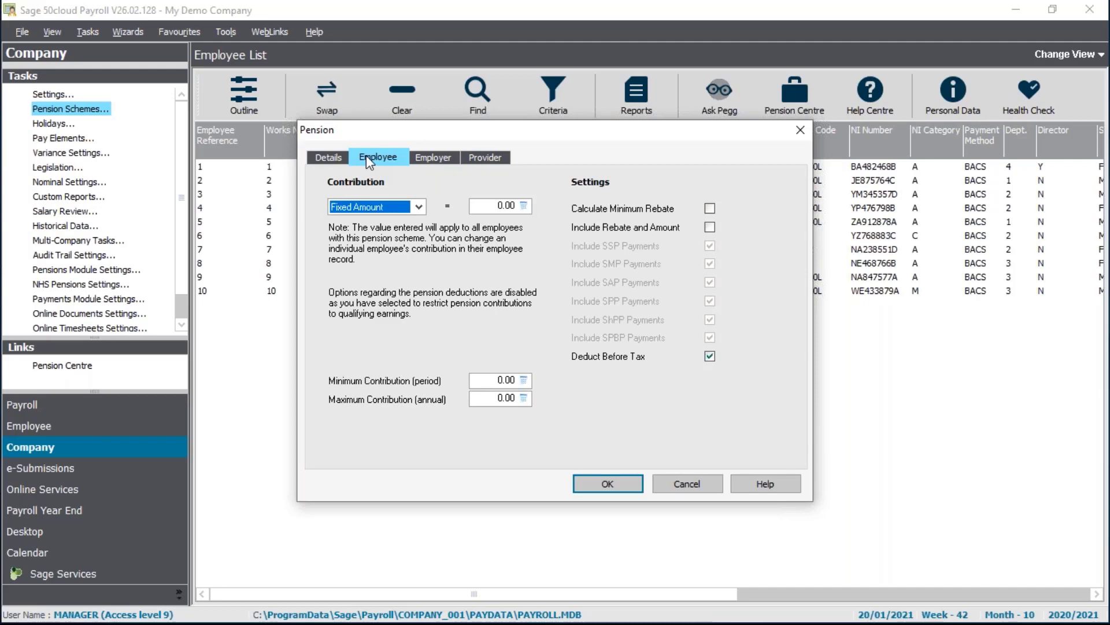
click(393, 208)
click(352, 221)
key(Tab)
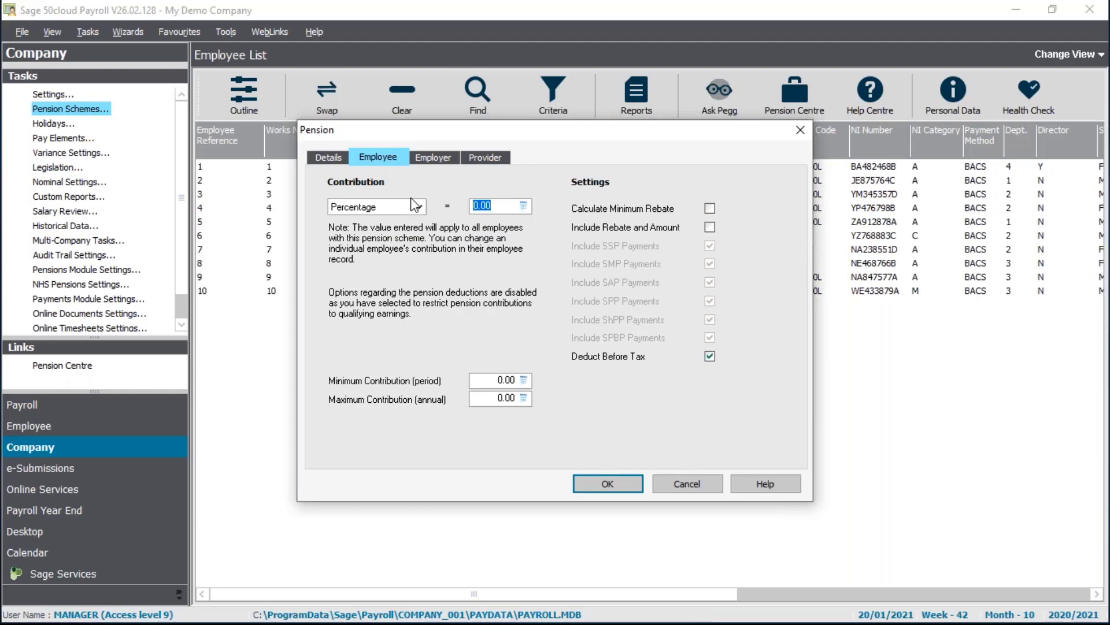
text(5)
key(Tab)
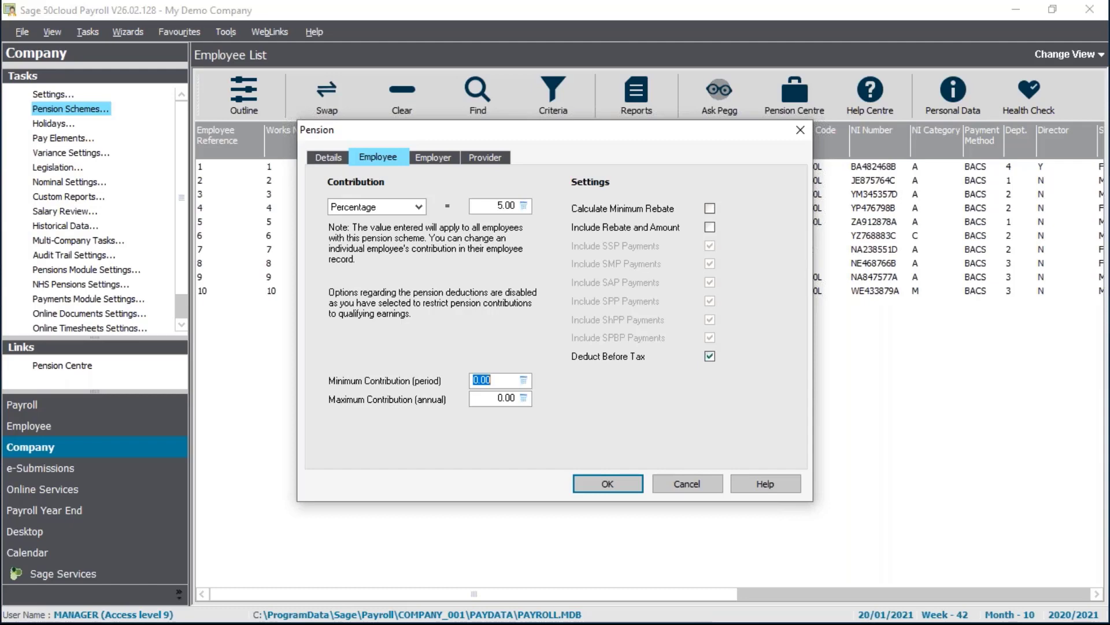
click(711, 358)
Step: Set the scheme's employer contribution to a percentage of 3
click(429, 155)
click(401, 207)
click(376, 214)
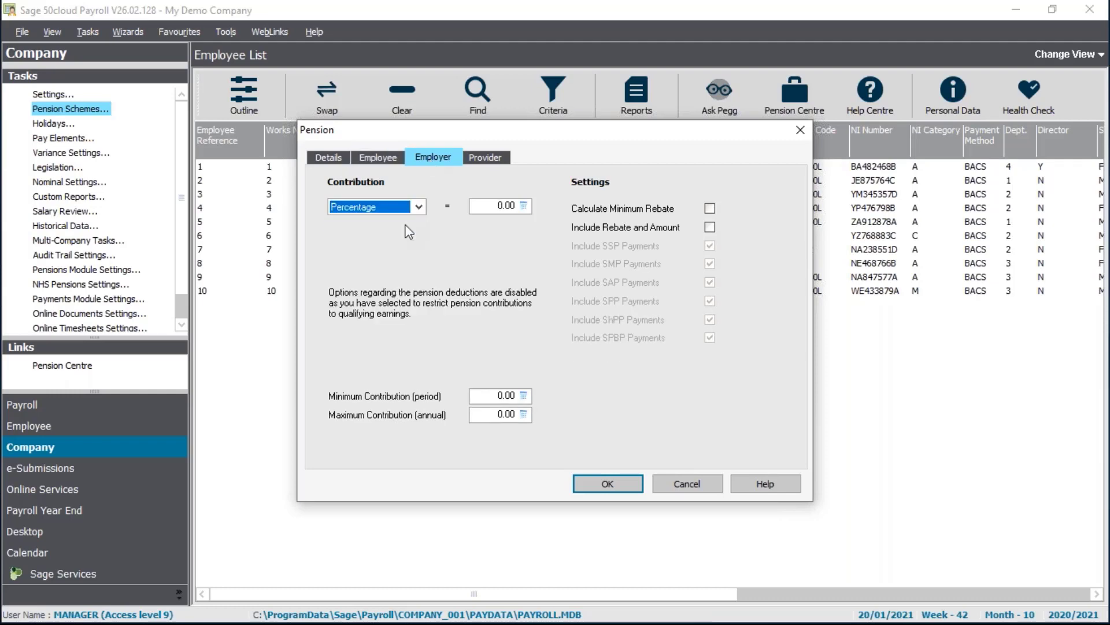
click(483, 206)
text(3)
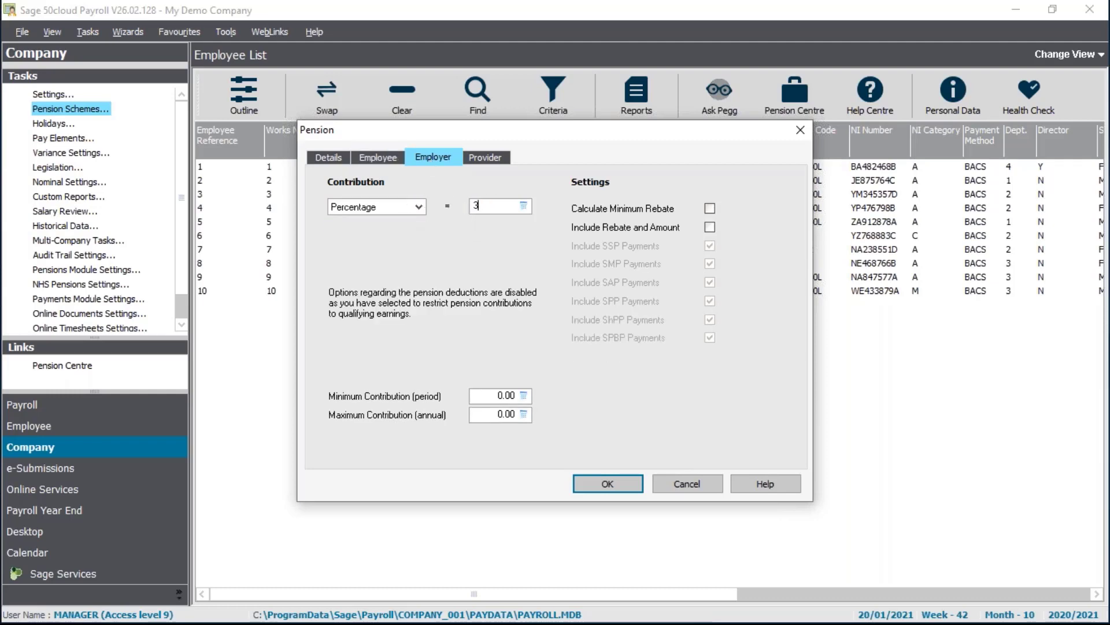
key(Tab)
Step: Enter NEST as the pension provider's name and fill in the provider's reference
click(484, 156)
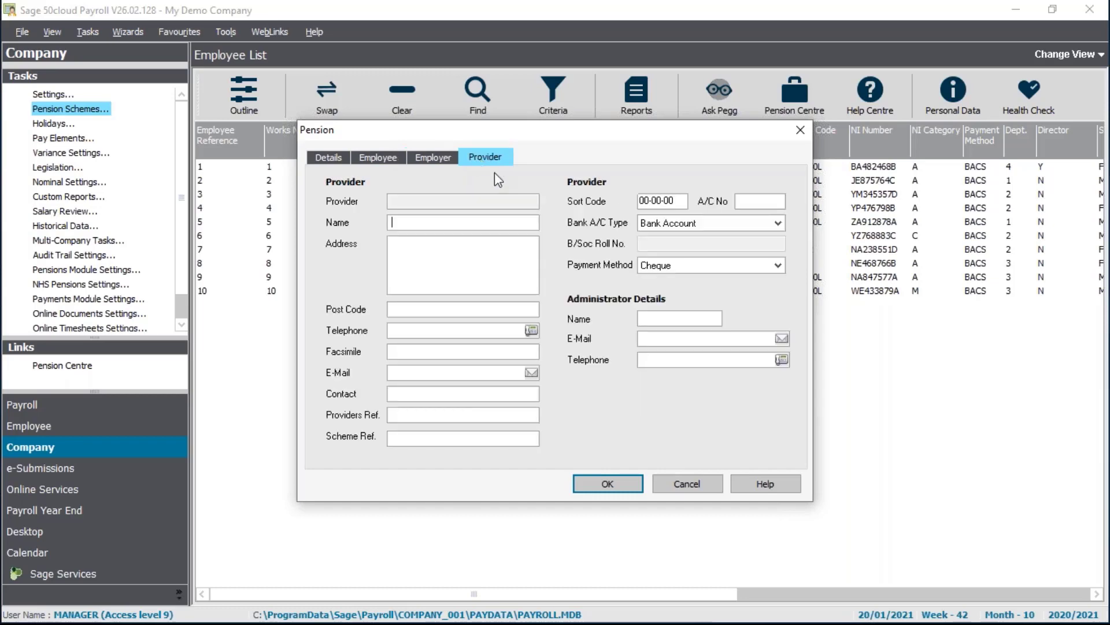
text(NEST)
click(414, 414)
text(EMP123456789)
key(Tab)
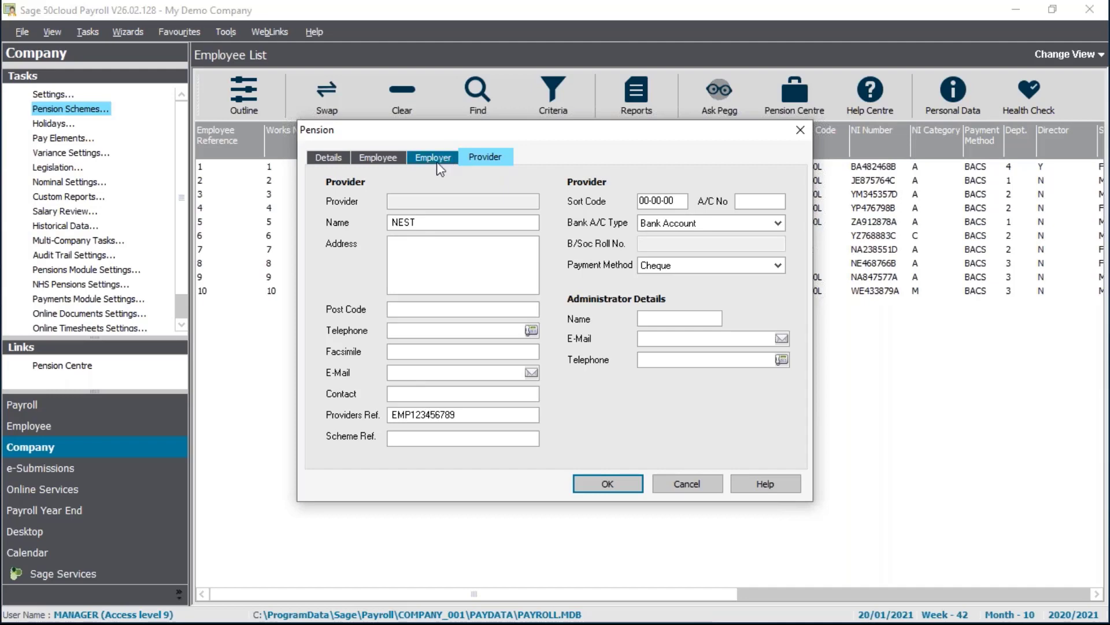
Step: Recheck the scheme's general and employee settings, save the scheme, and close the pension schemes list
click(346, 154)
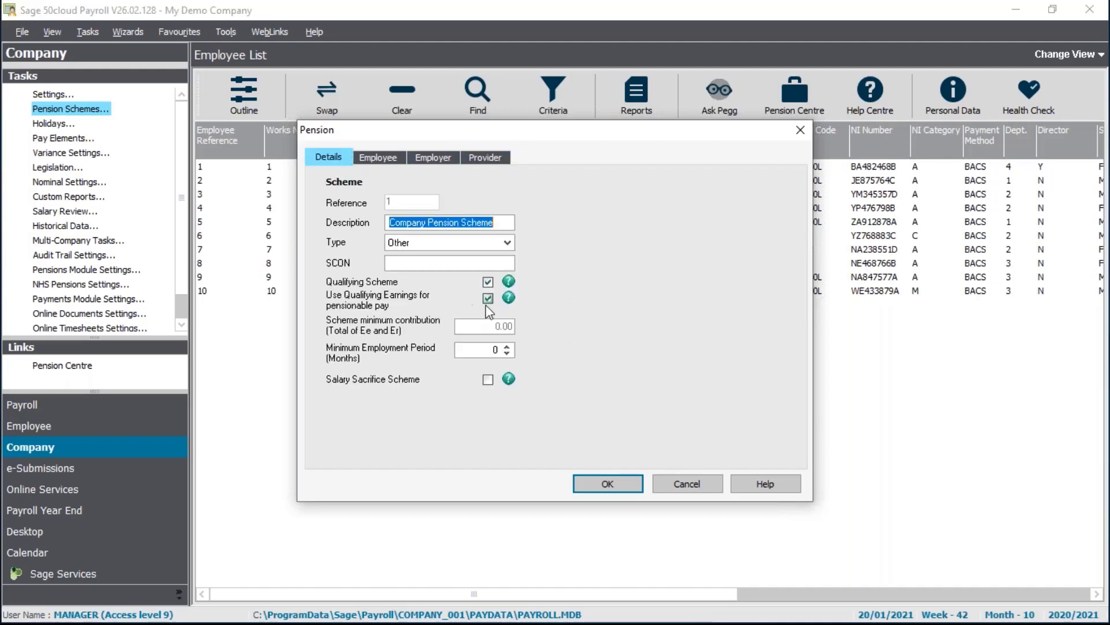
click(378, 157)
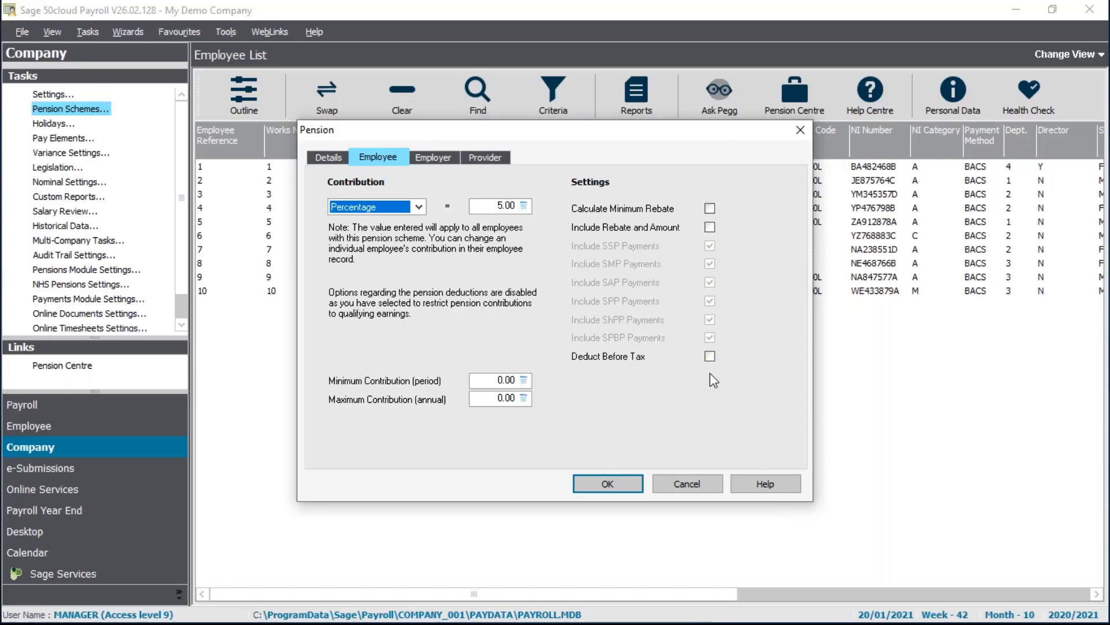
click(606, 484)
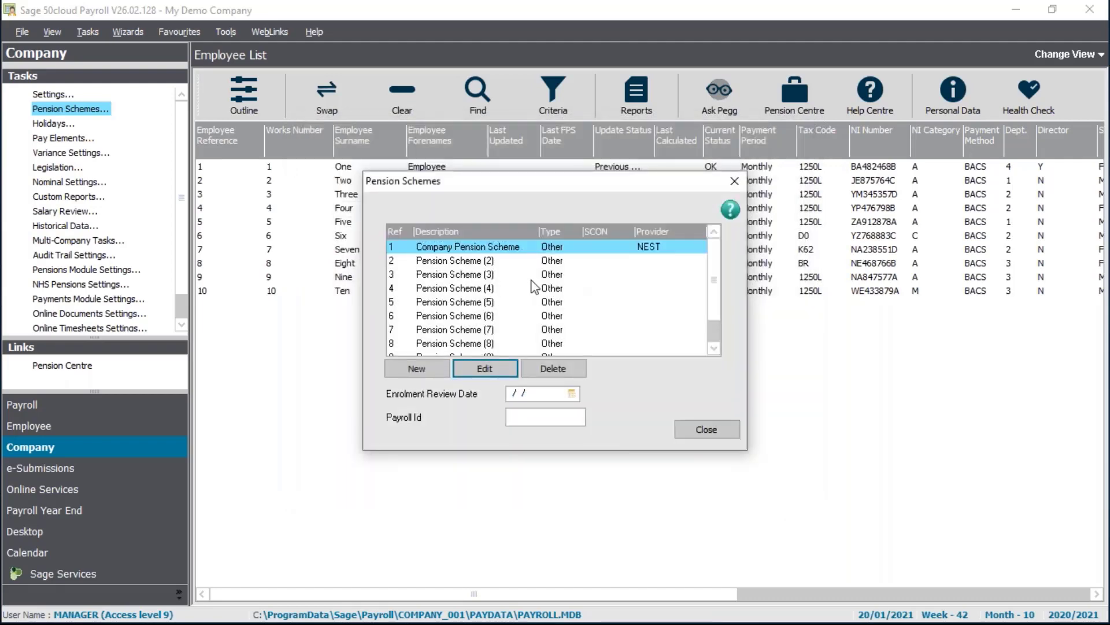
click(706, 433)
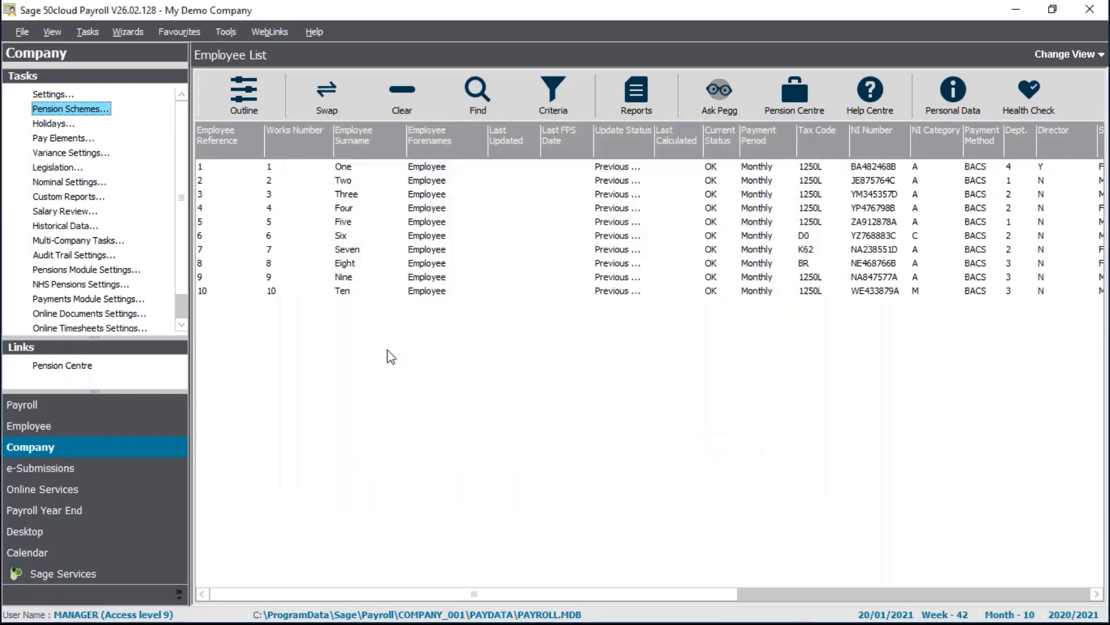
Step: Try adding the Company Pension Scheme as primary scheme in employee 1's record, discarding the record changes on closing
click(311, 166)
click(311, 165)
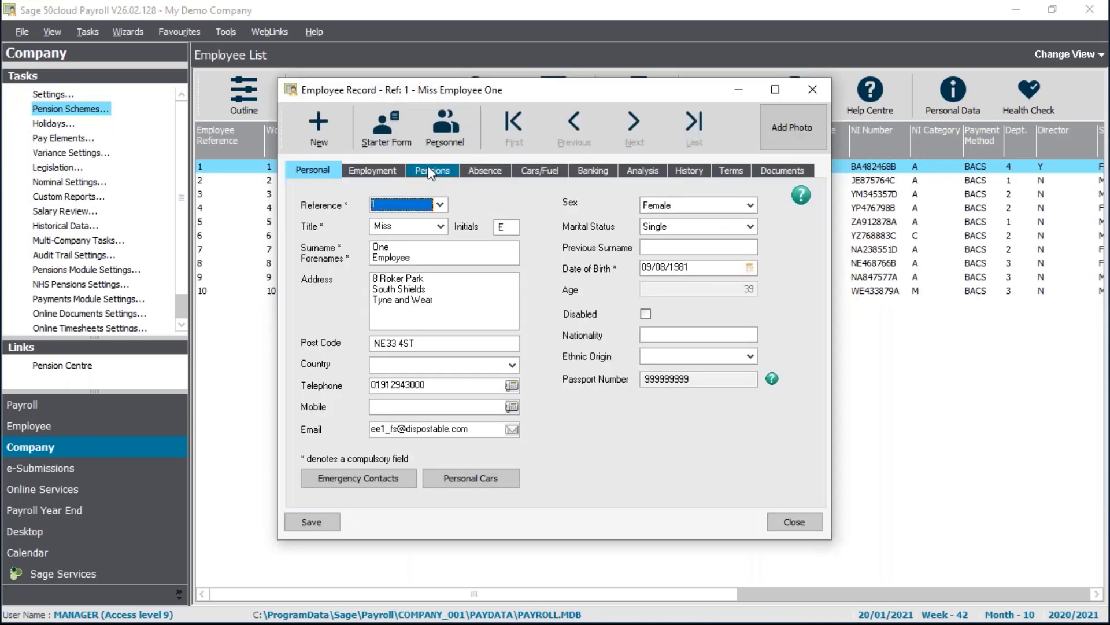
click(430, 171)
click(370, 280)
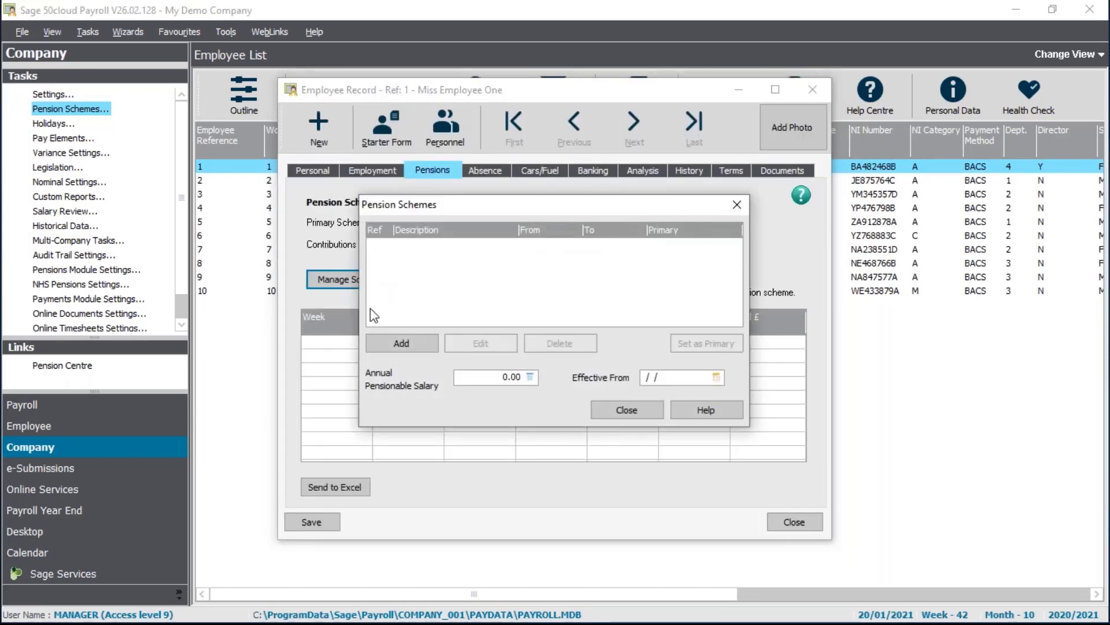
click(402, 343)
click(532, 180)
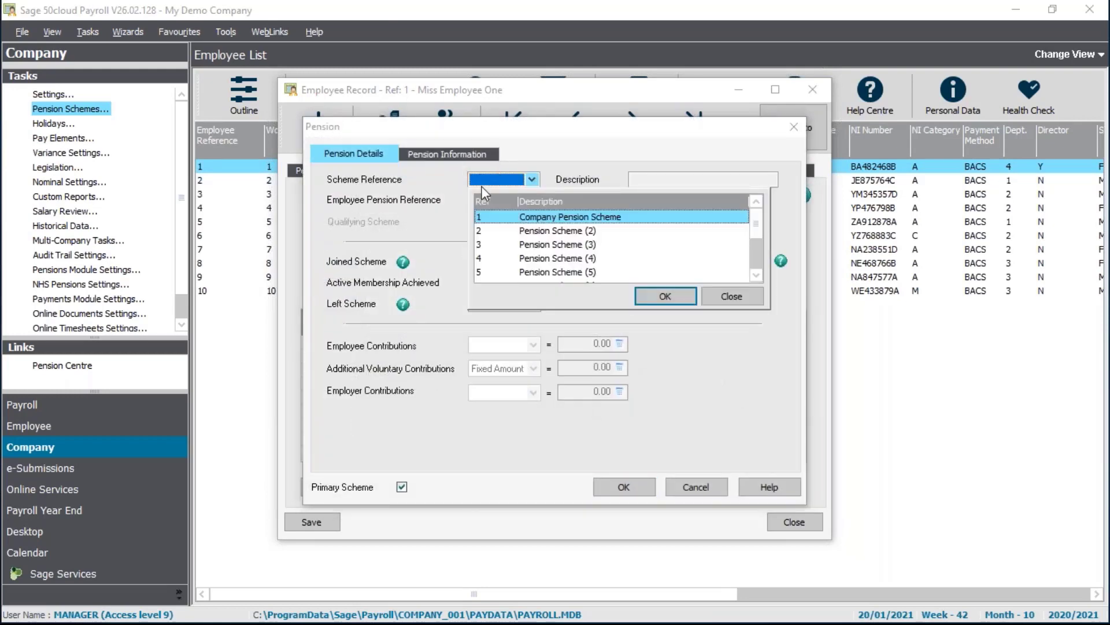
double_click(571, 217)
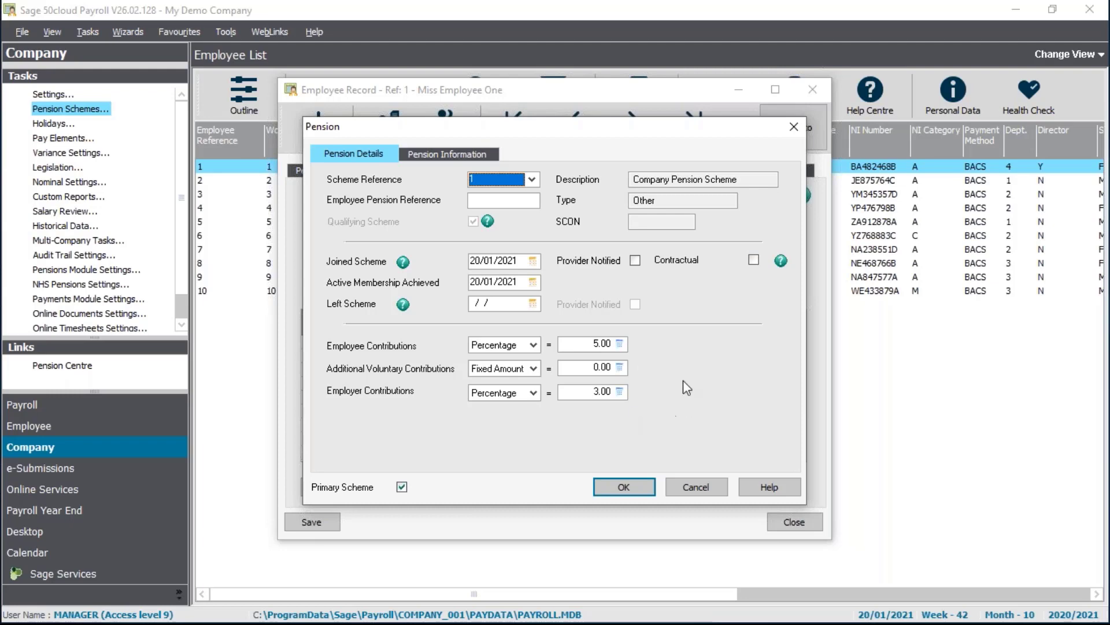
click(623, 487)
click(625, 409)
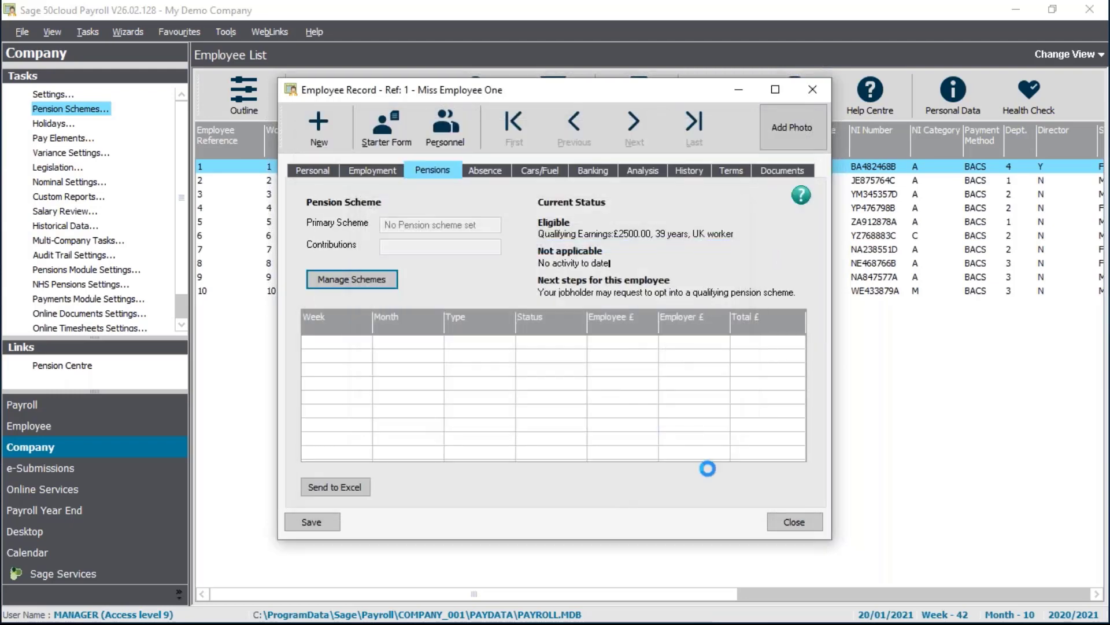
click(785, 524)
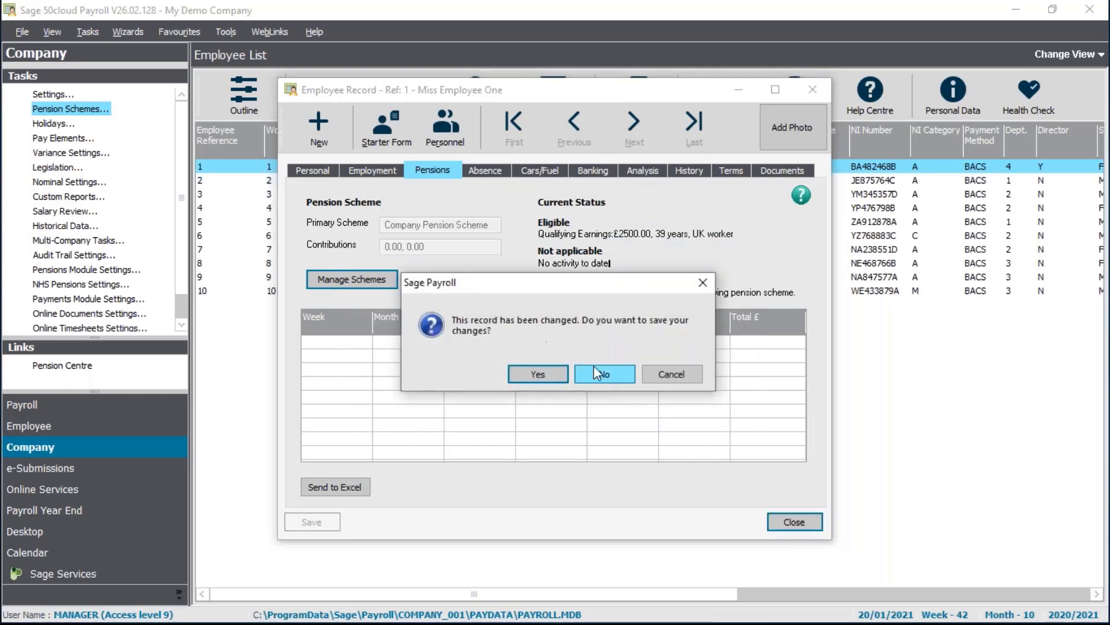
click(604, 374)
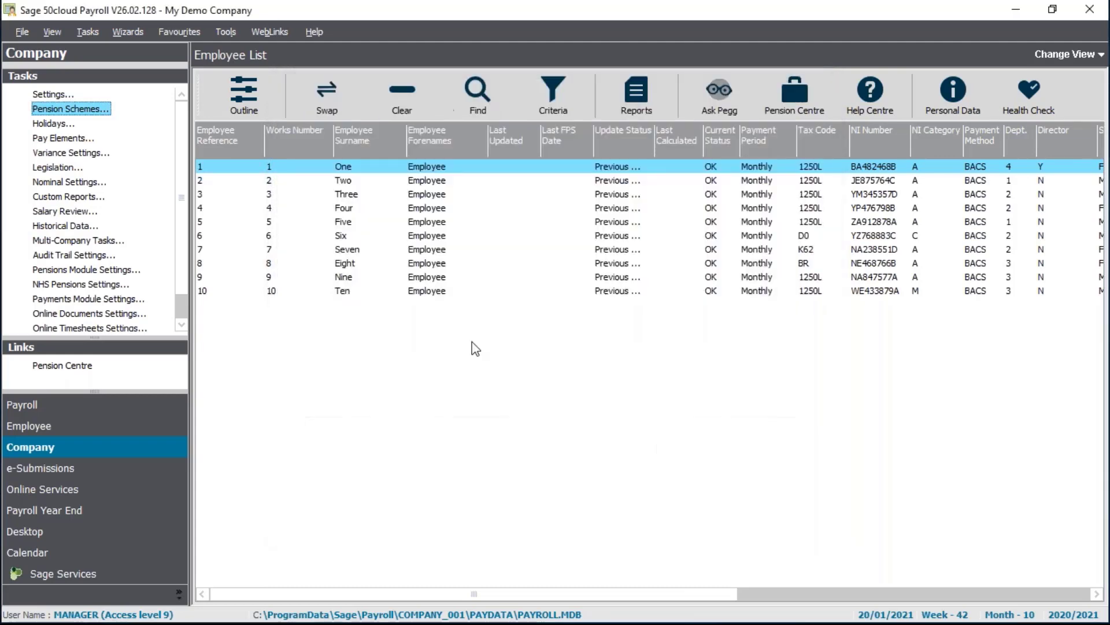
Step: Select employees 2 to 7, add the Company Pension Scheme to them as primary scheme with a global change, and clear the selection
click(399, 98)
drag(342, 180, 343, 251)
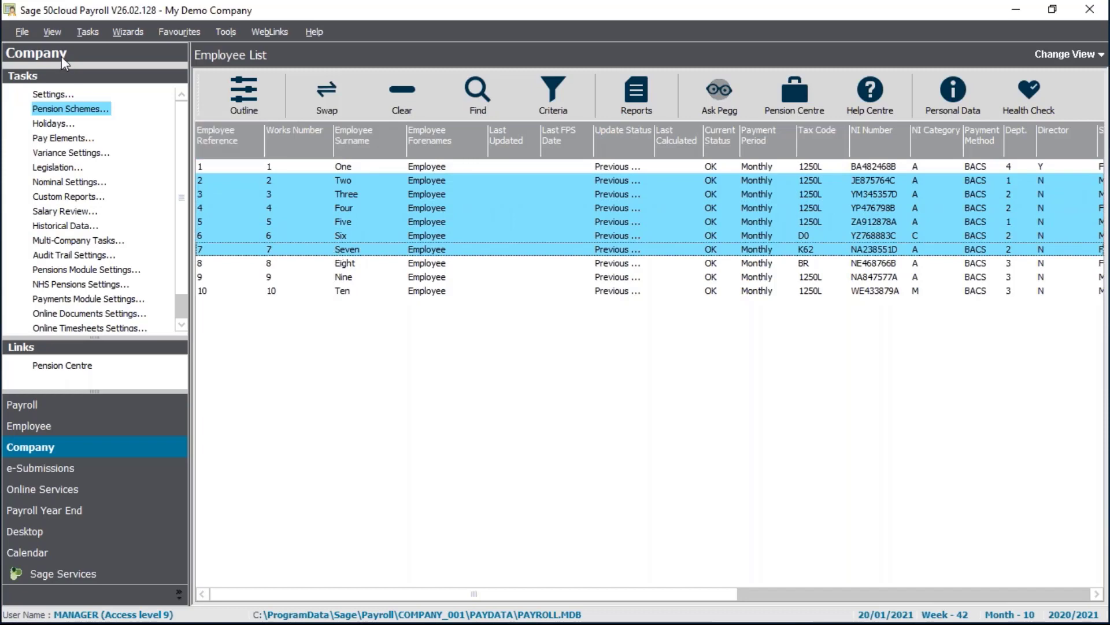
click(87, 31)
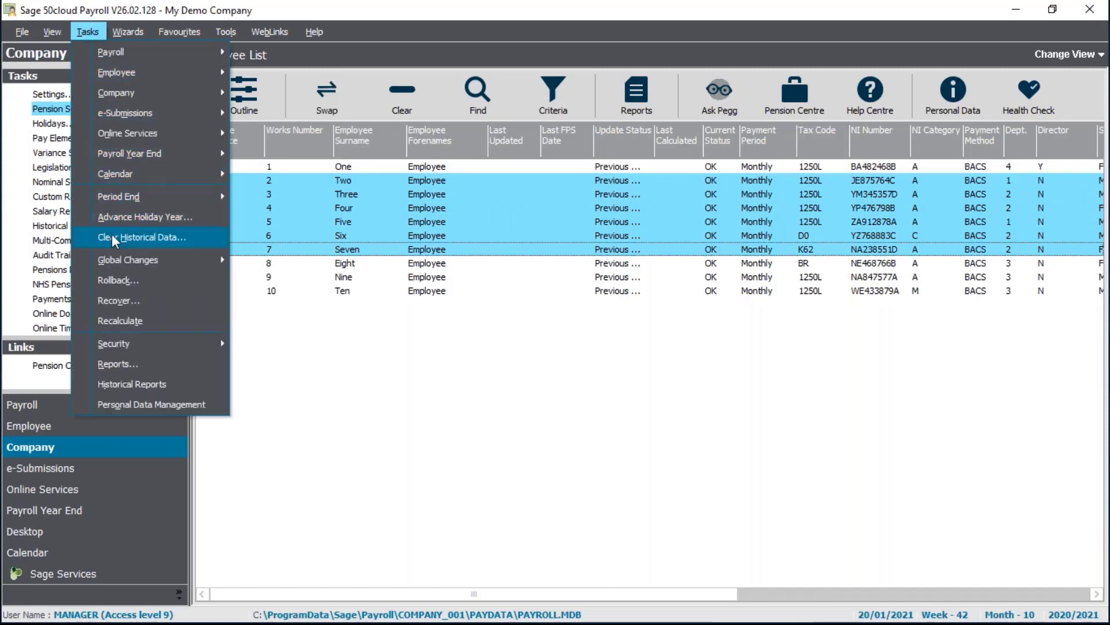
mouse_move(109, 261)
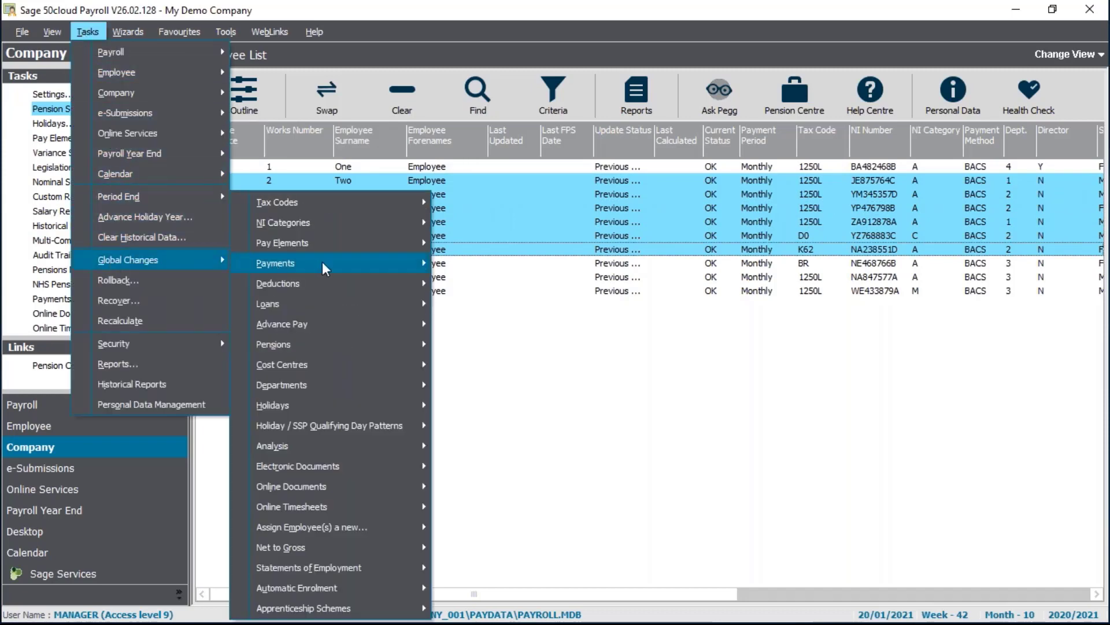
mouse_move(345, 506)
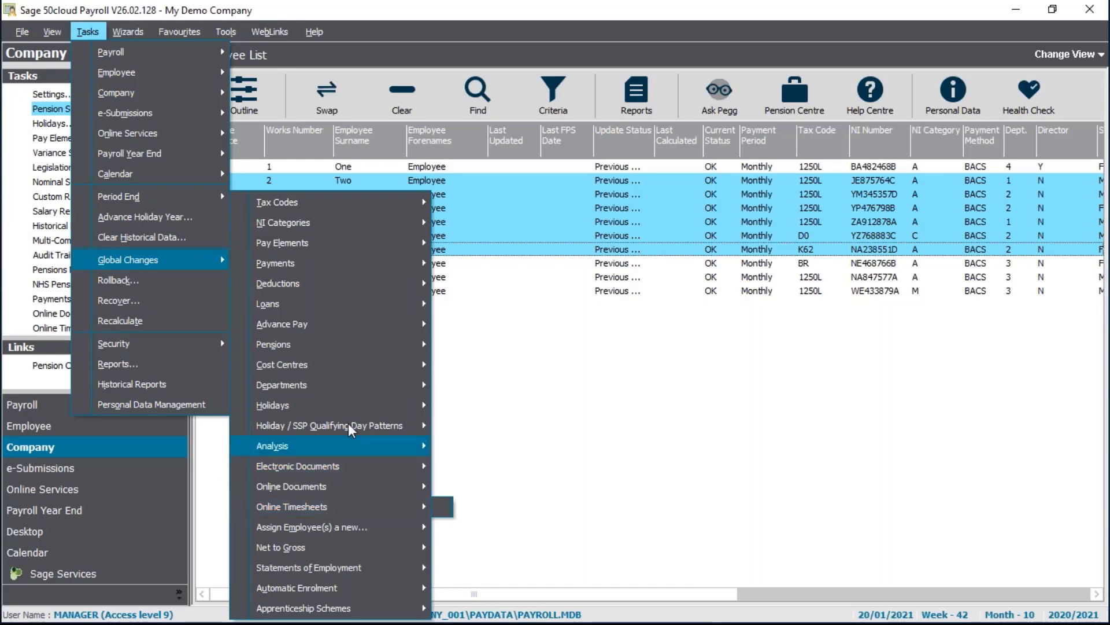
mouse_move(355, 342)
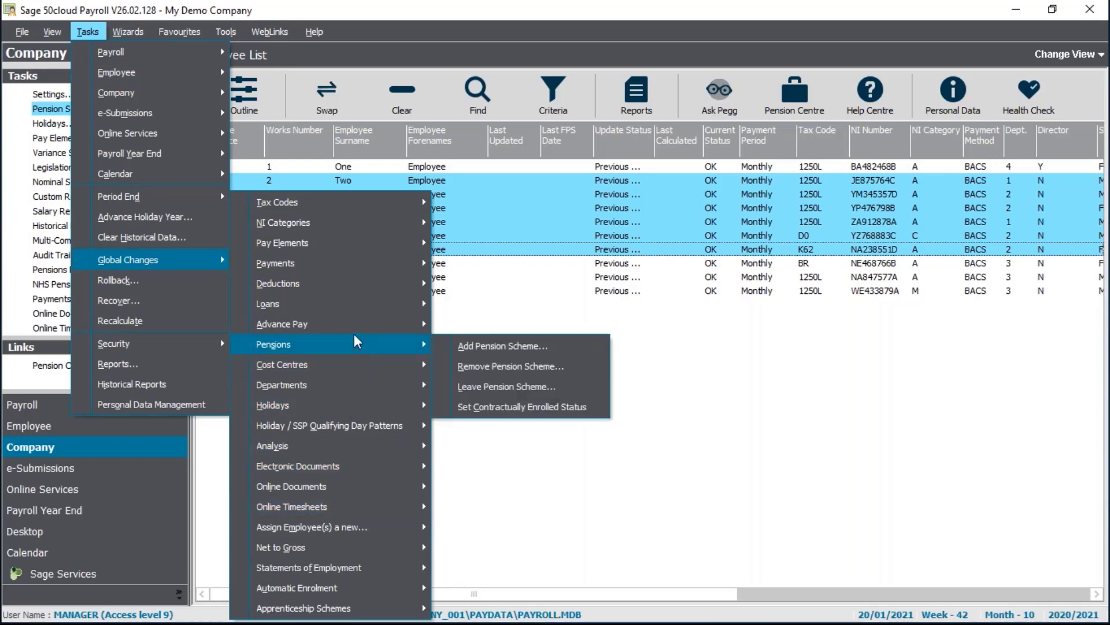
click(543, 345)
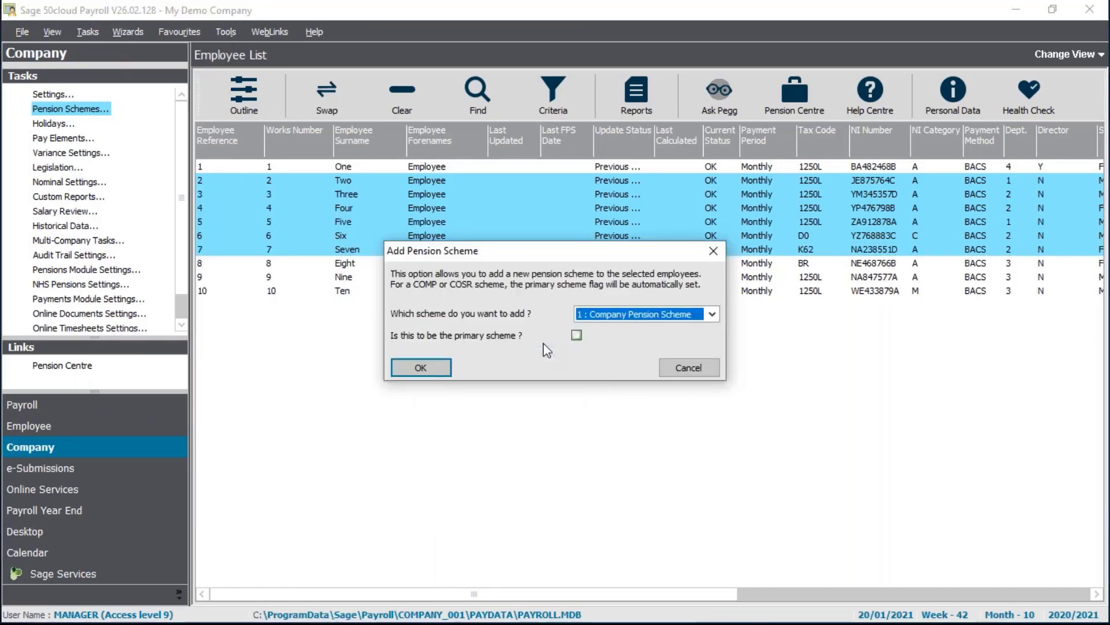
click(576, 335)
click(428, 368)
click(599, 374)
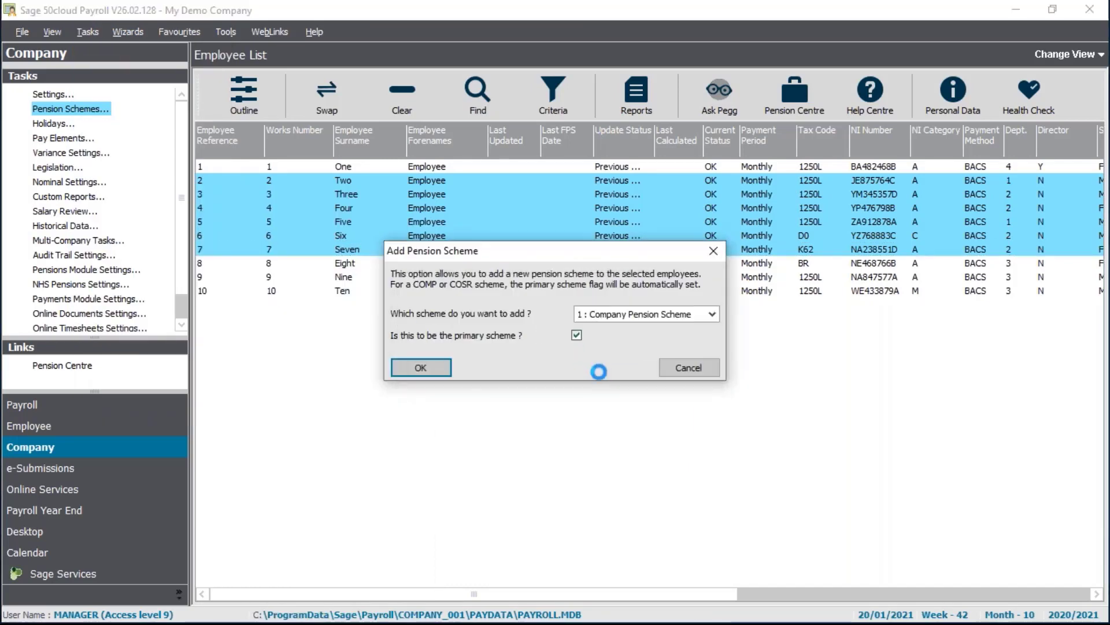
click(656, 382)
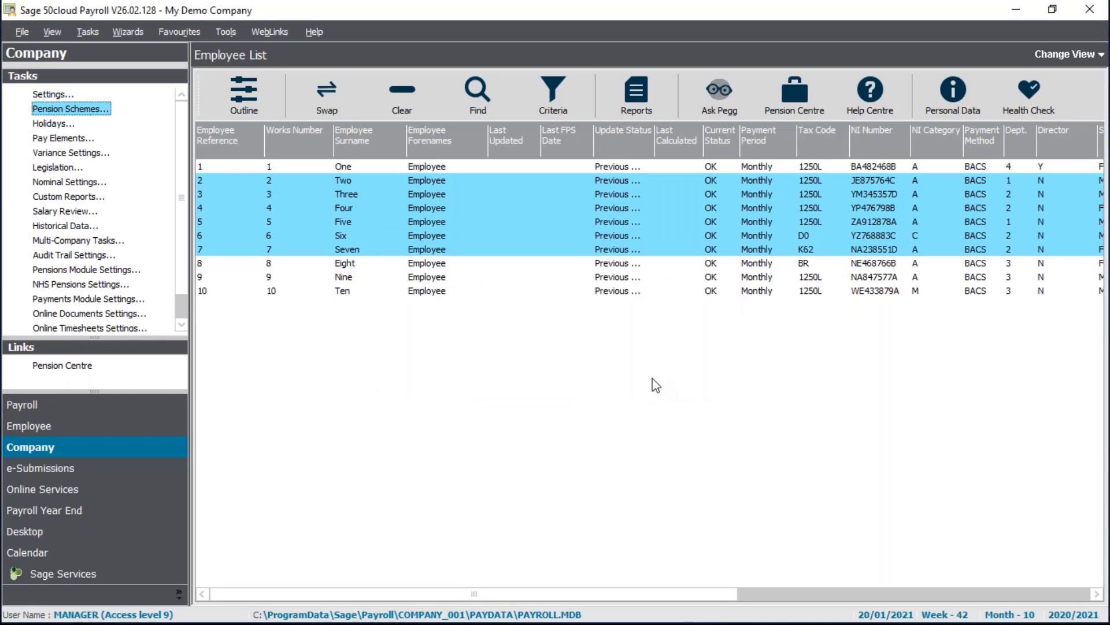
click(399, 90)
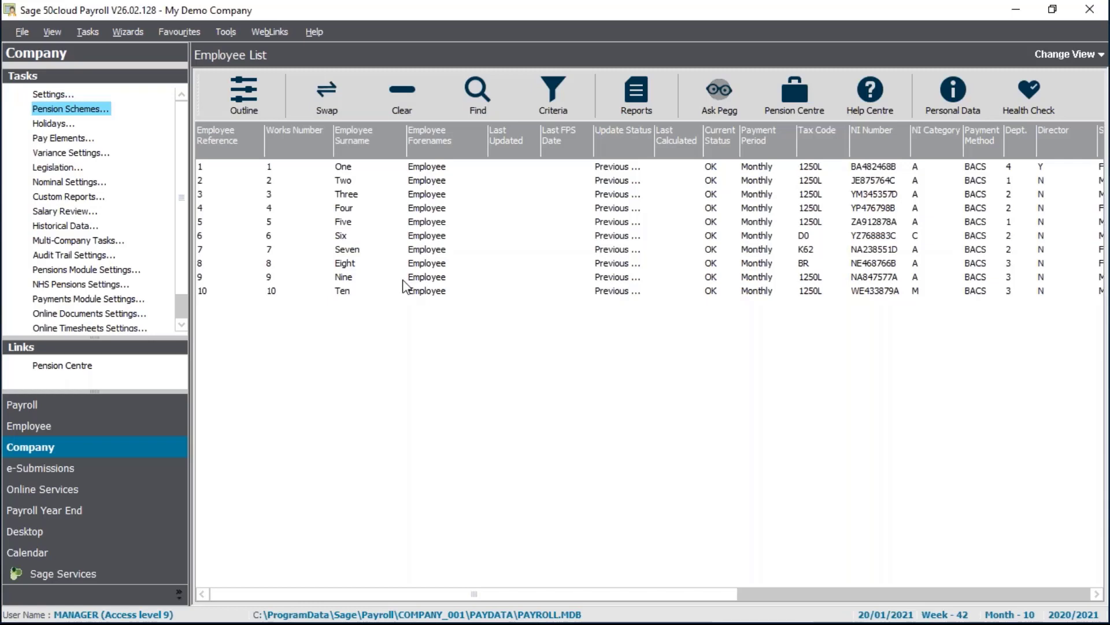